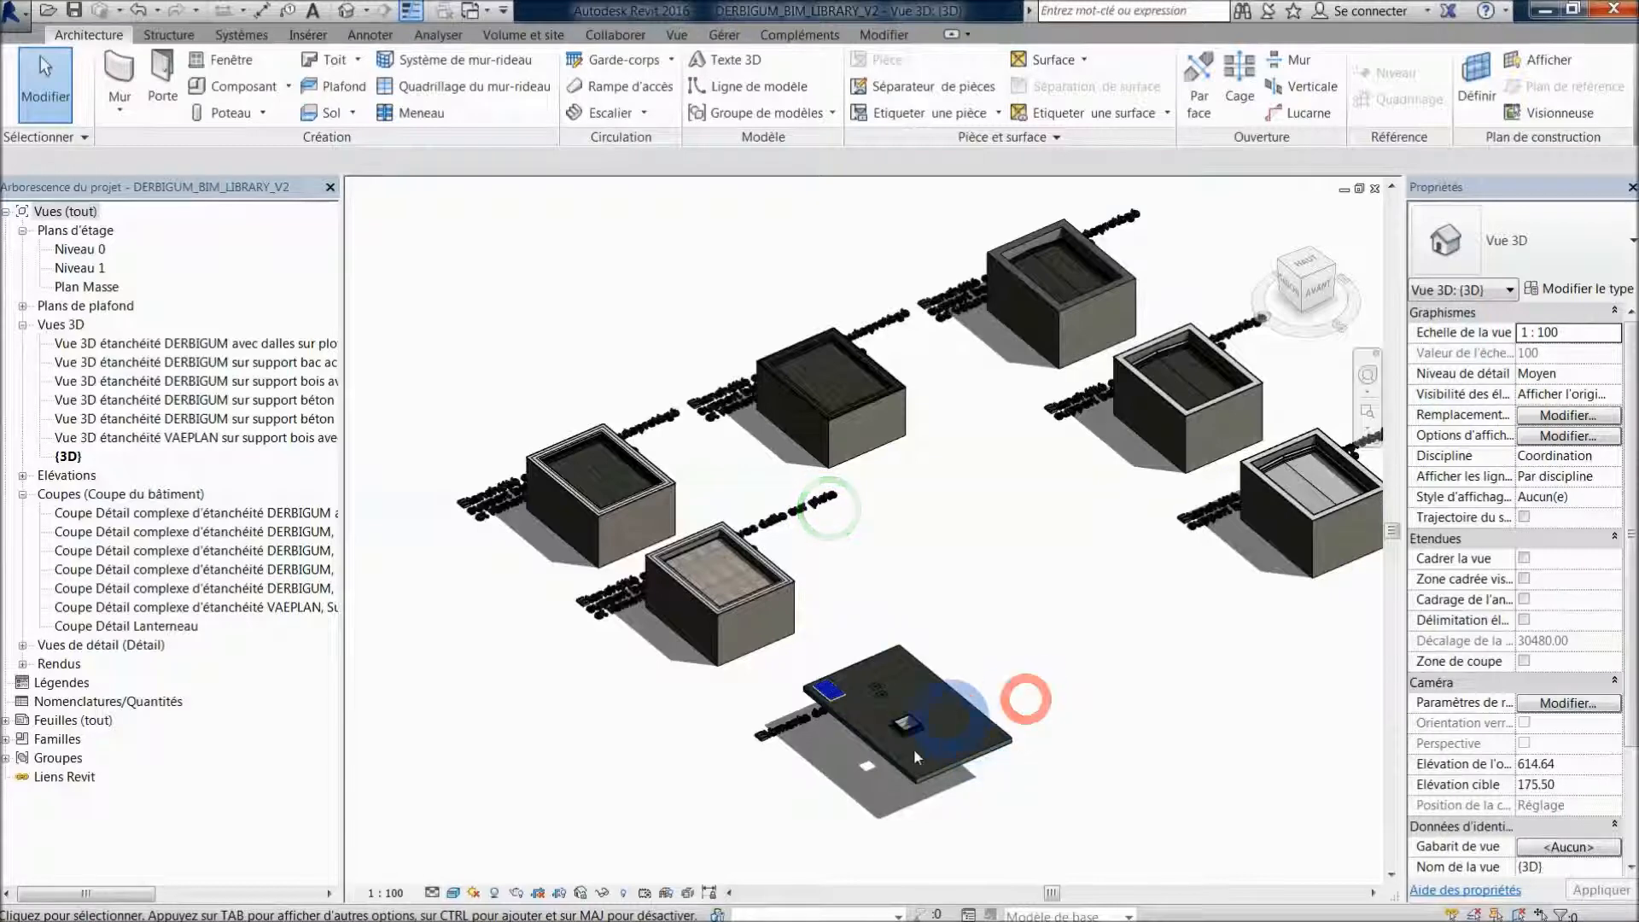
# - Examine the skylight and its upstand on the sample roof slab in the {3D} view
pyautogui.moveTo(920, 610); pyautogui.dragTo(903, 572, button='middle')
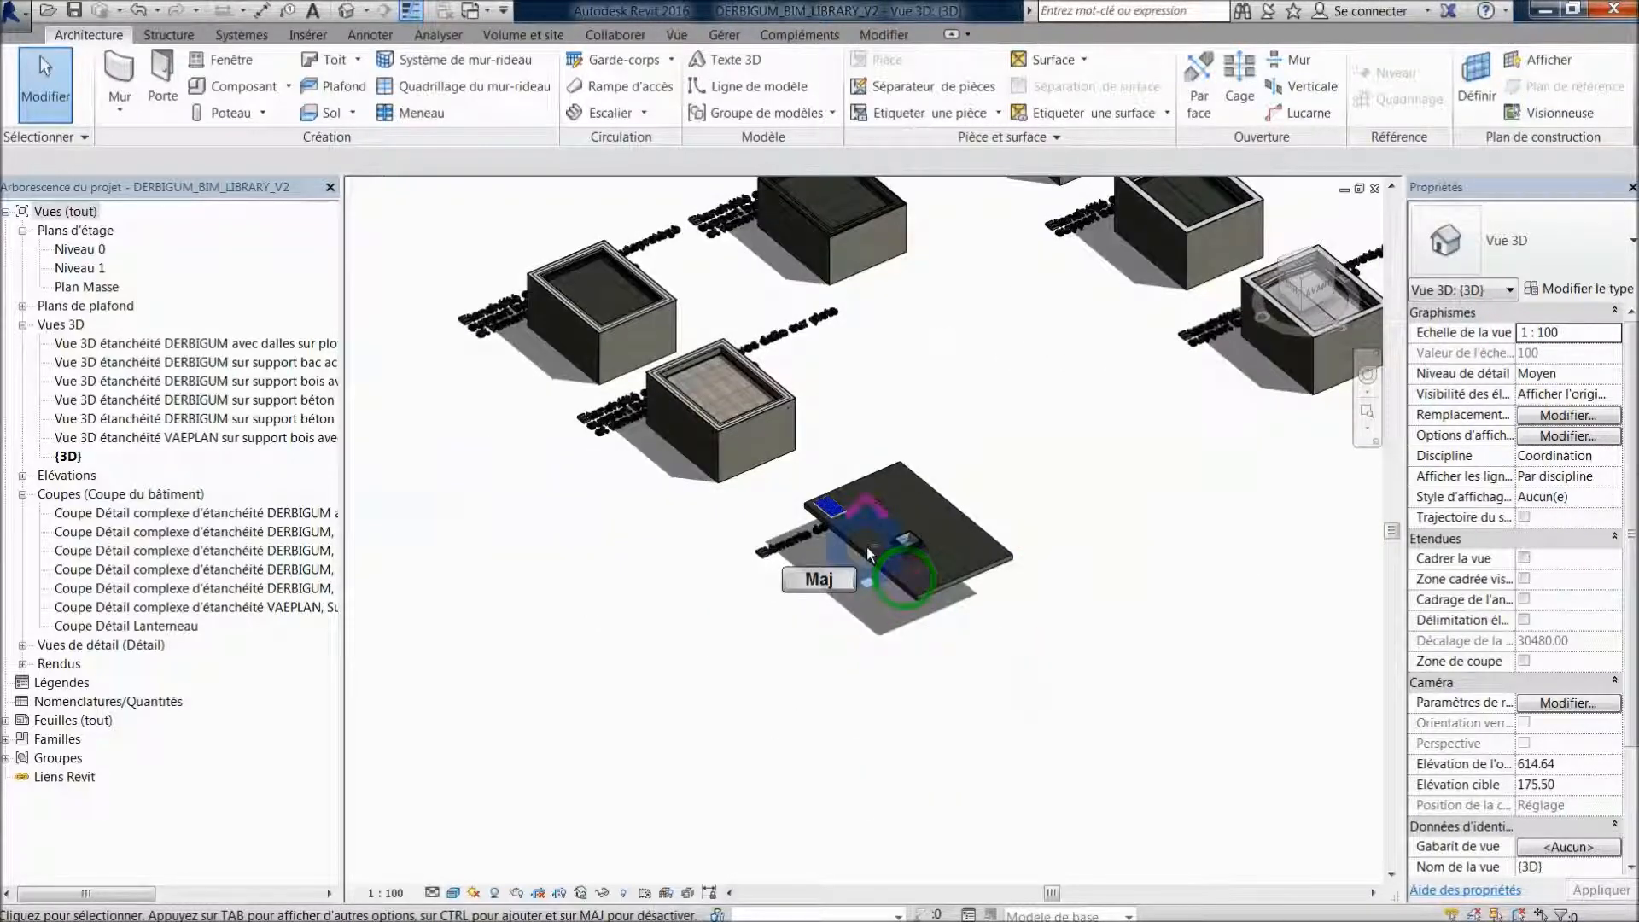
pyautogui.scroll(5, 871, 527)
pyautogui.scroll(-2, 863, 540)
pyautogui.keyDown('shift'); pyautogui.moveTo(863, 540); pyautogui.dragTo(714, 530, button='middle'); pyautogui.keyUp('shift')
pyautogui.moveTo(683, 424); pyautogui.dragTo(1078, 645, button='middle')
pyautogui.keyDown('shift'); pyautogui.moveTo(922, 574); pyautogui.dragTo(684, 444, button='middle'); pyautogui.keyUp('shift')
pyautogui.scroll(6, 636, 491)
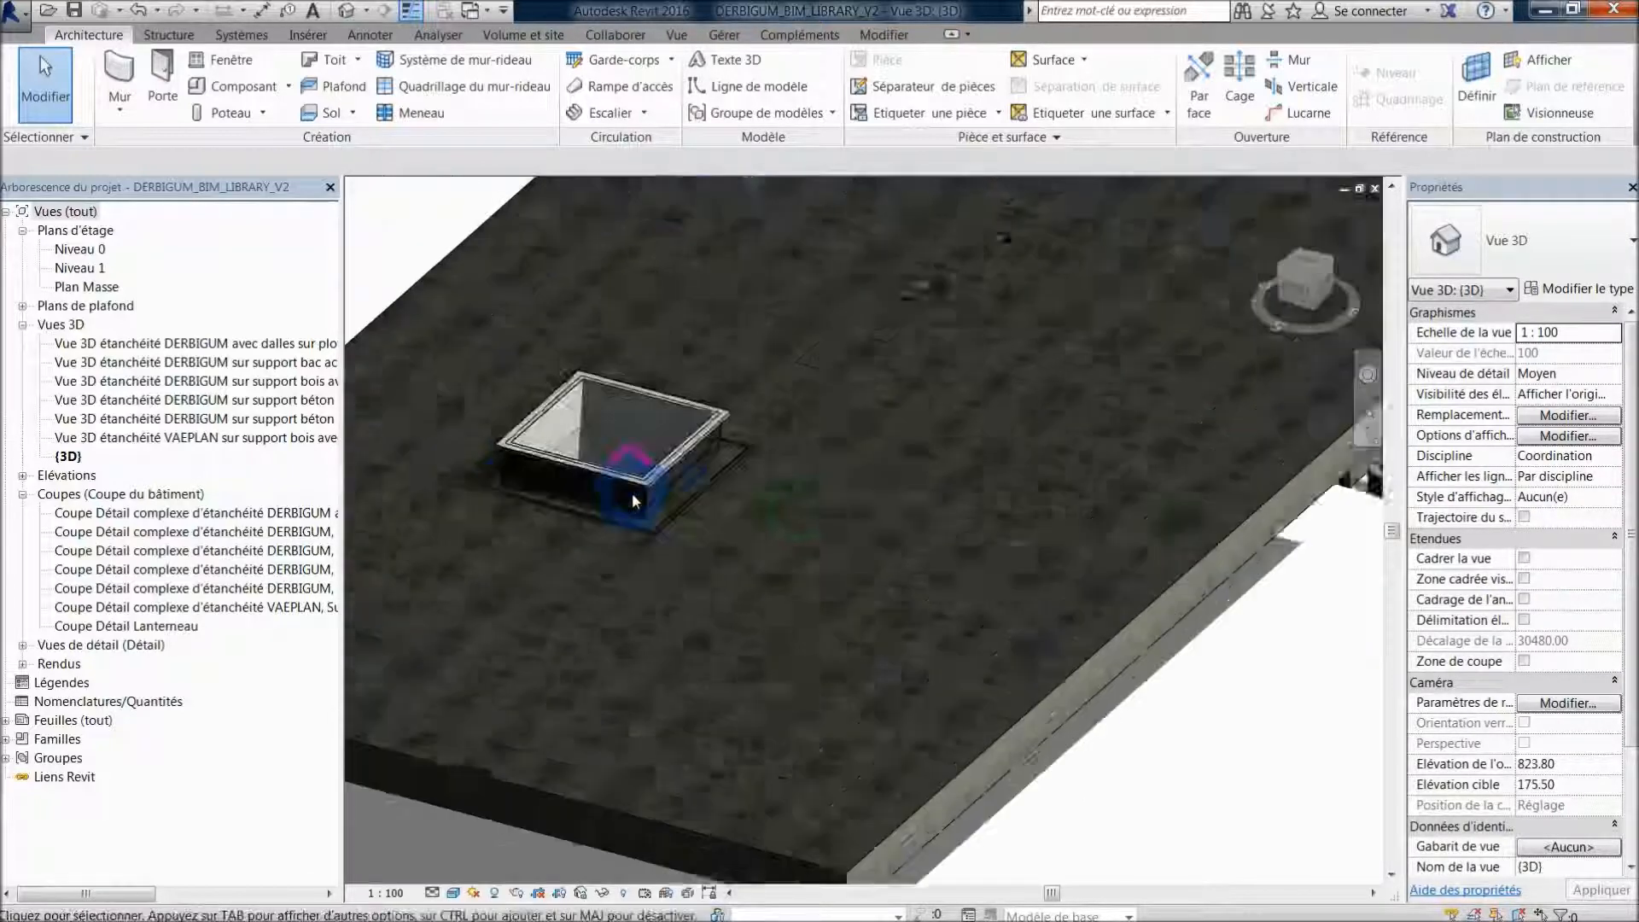
pyautogui.scroll(5, 632, 494)
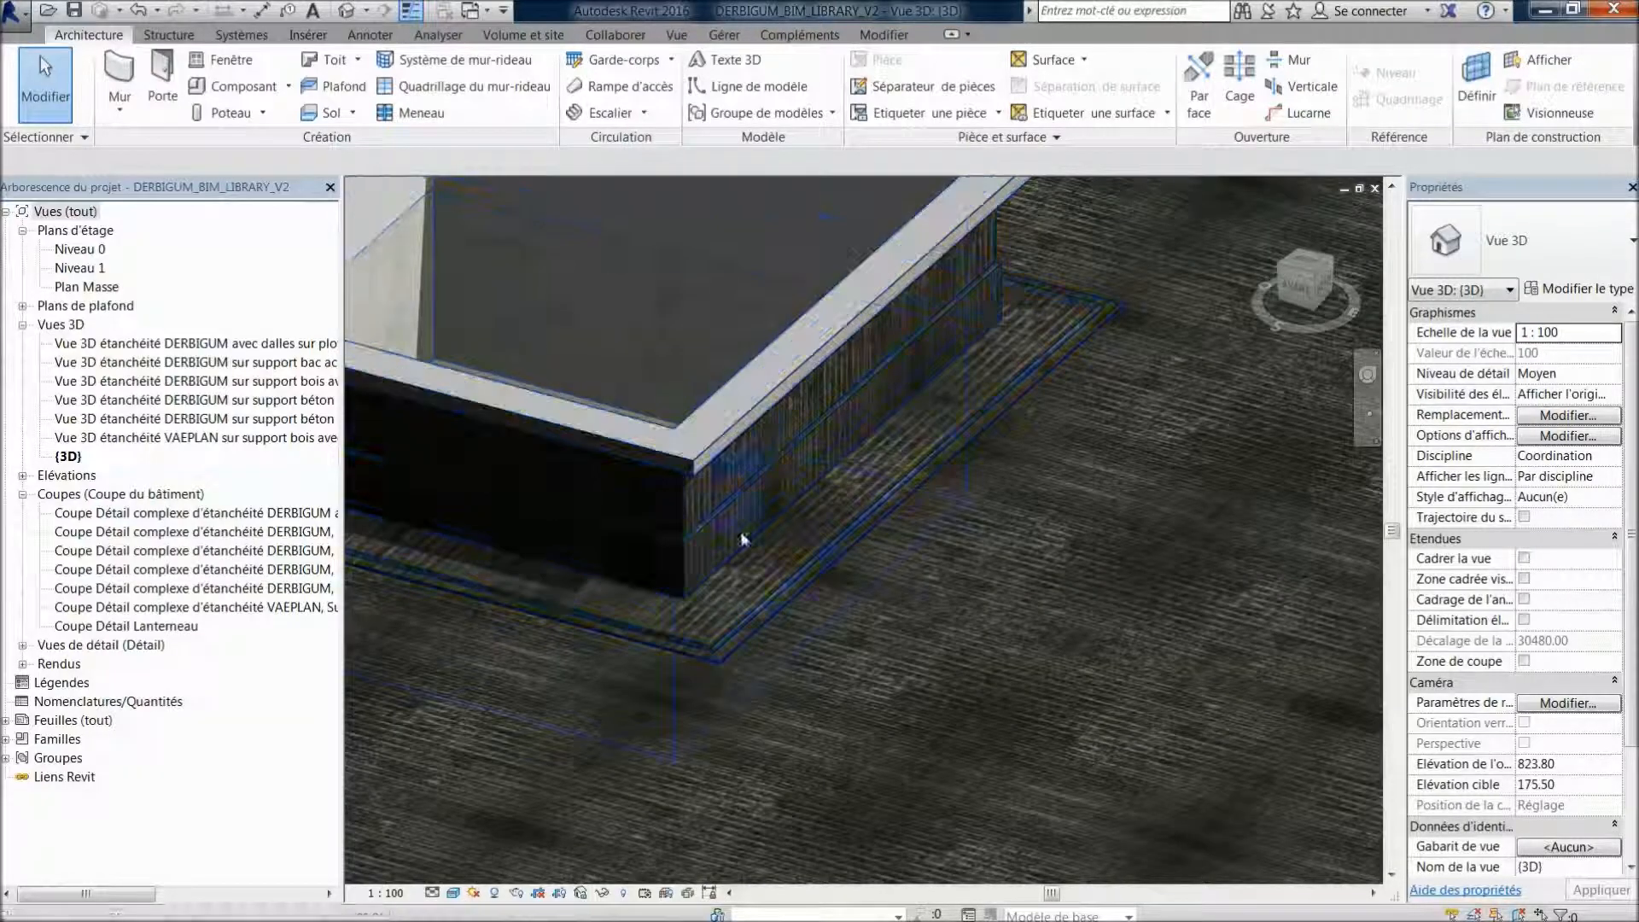
pyautogui.scroll(-10, 837, 537)
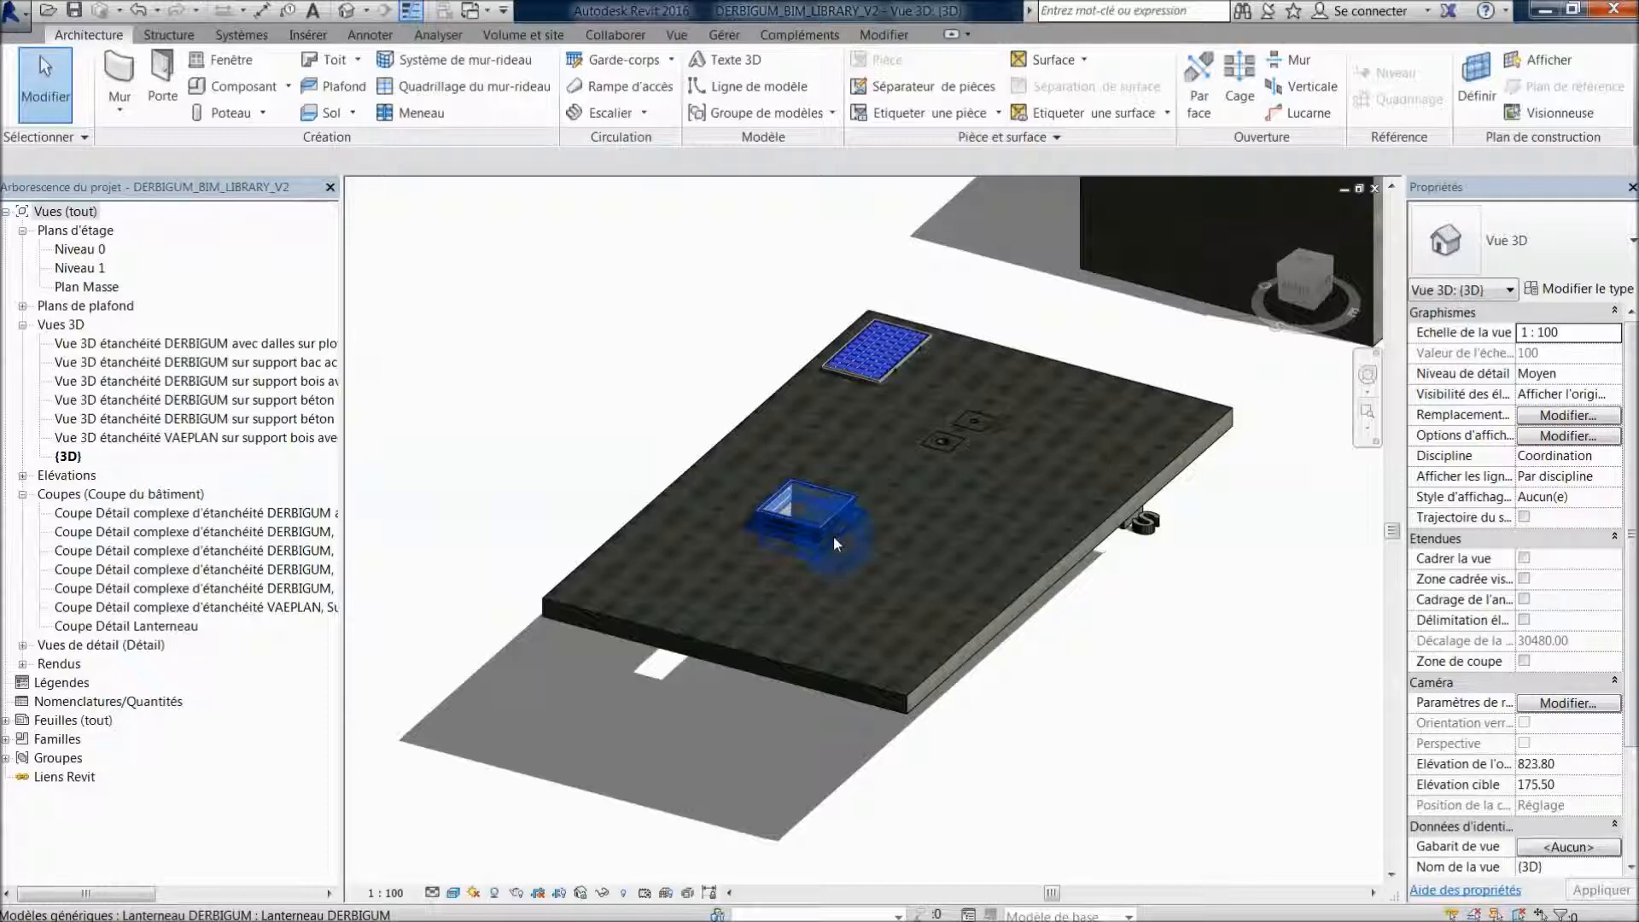
# - Go from the Niveau 1 plan to the Coupe Détail Lanterneau section and examine the skylight's waterproofing upstand
pyautogui.doubleClick(76, 269)
pyautogui.scroll(5, 768, 794)
pyautogui.rightClick(832, 614)
pyautogui.click(930, 366)
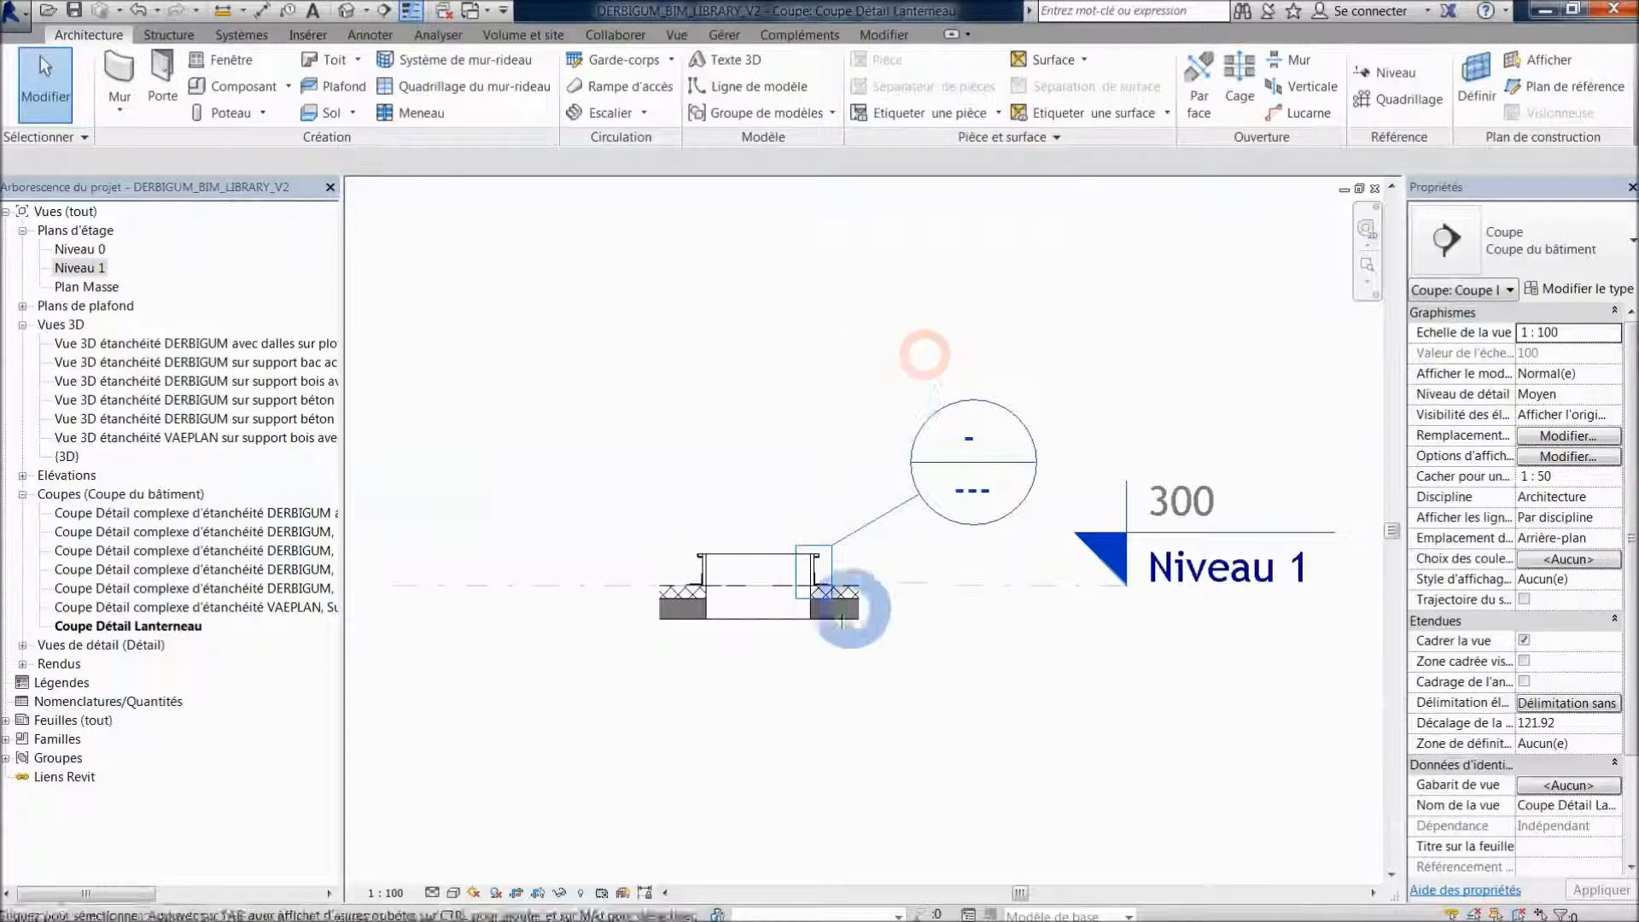
pyautogui.scroll(3, 798, 571)
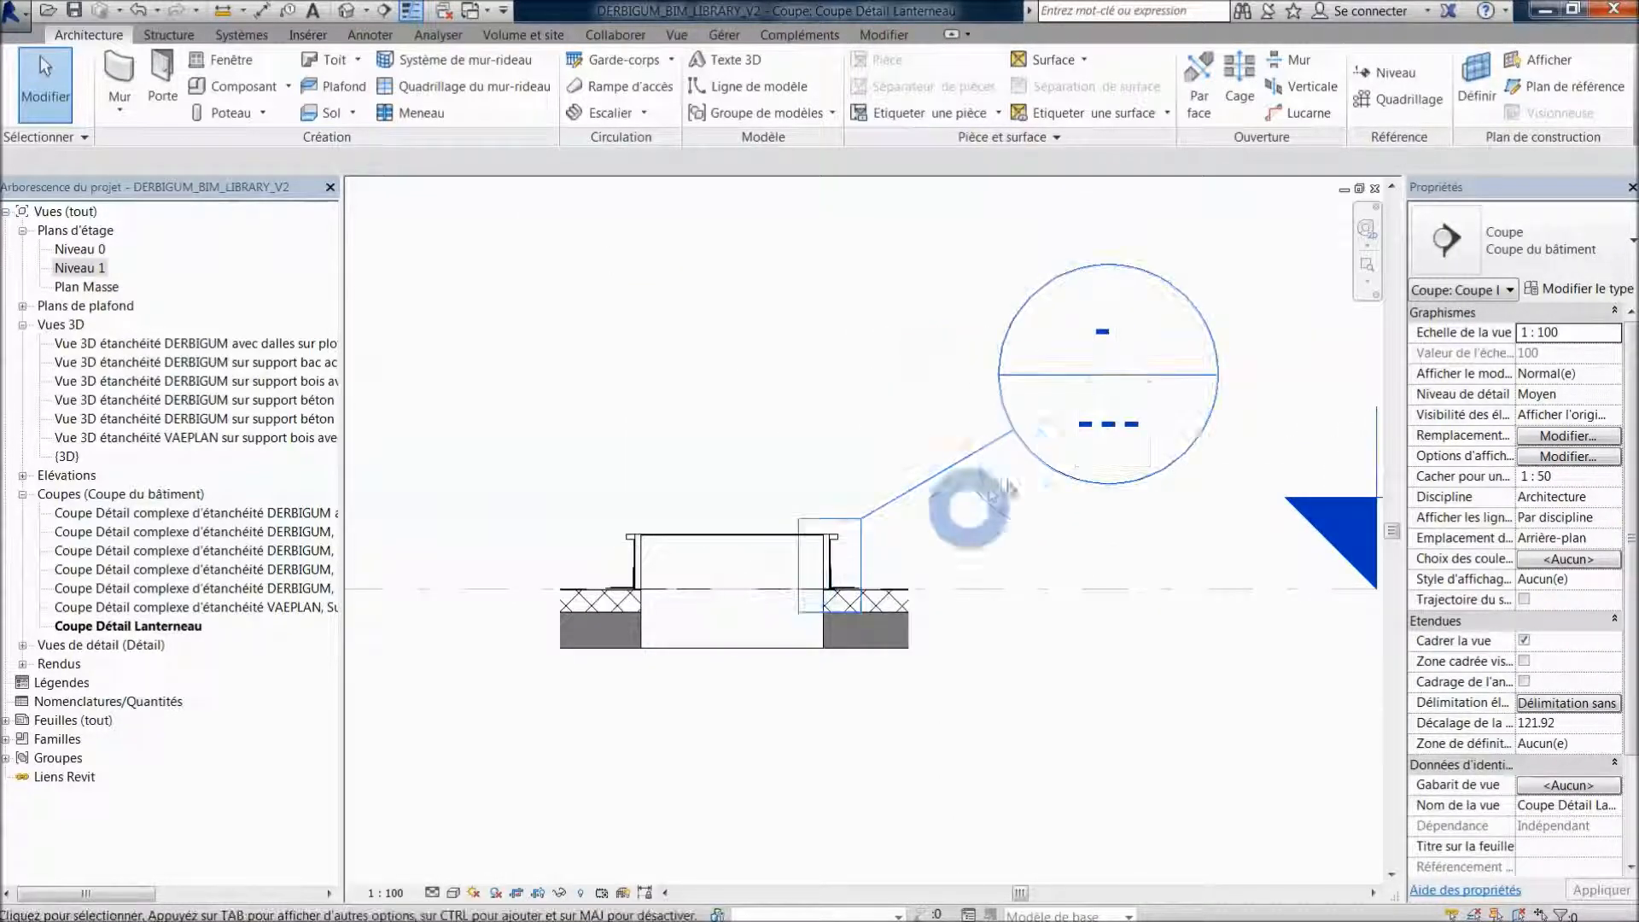
pyautogui.scroll(5, 836, 586)
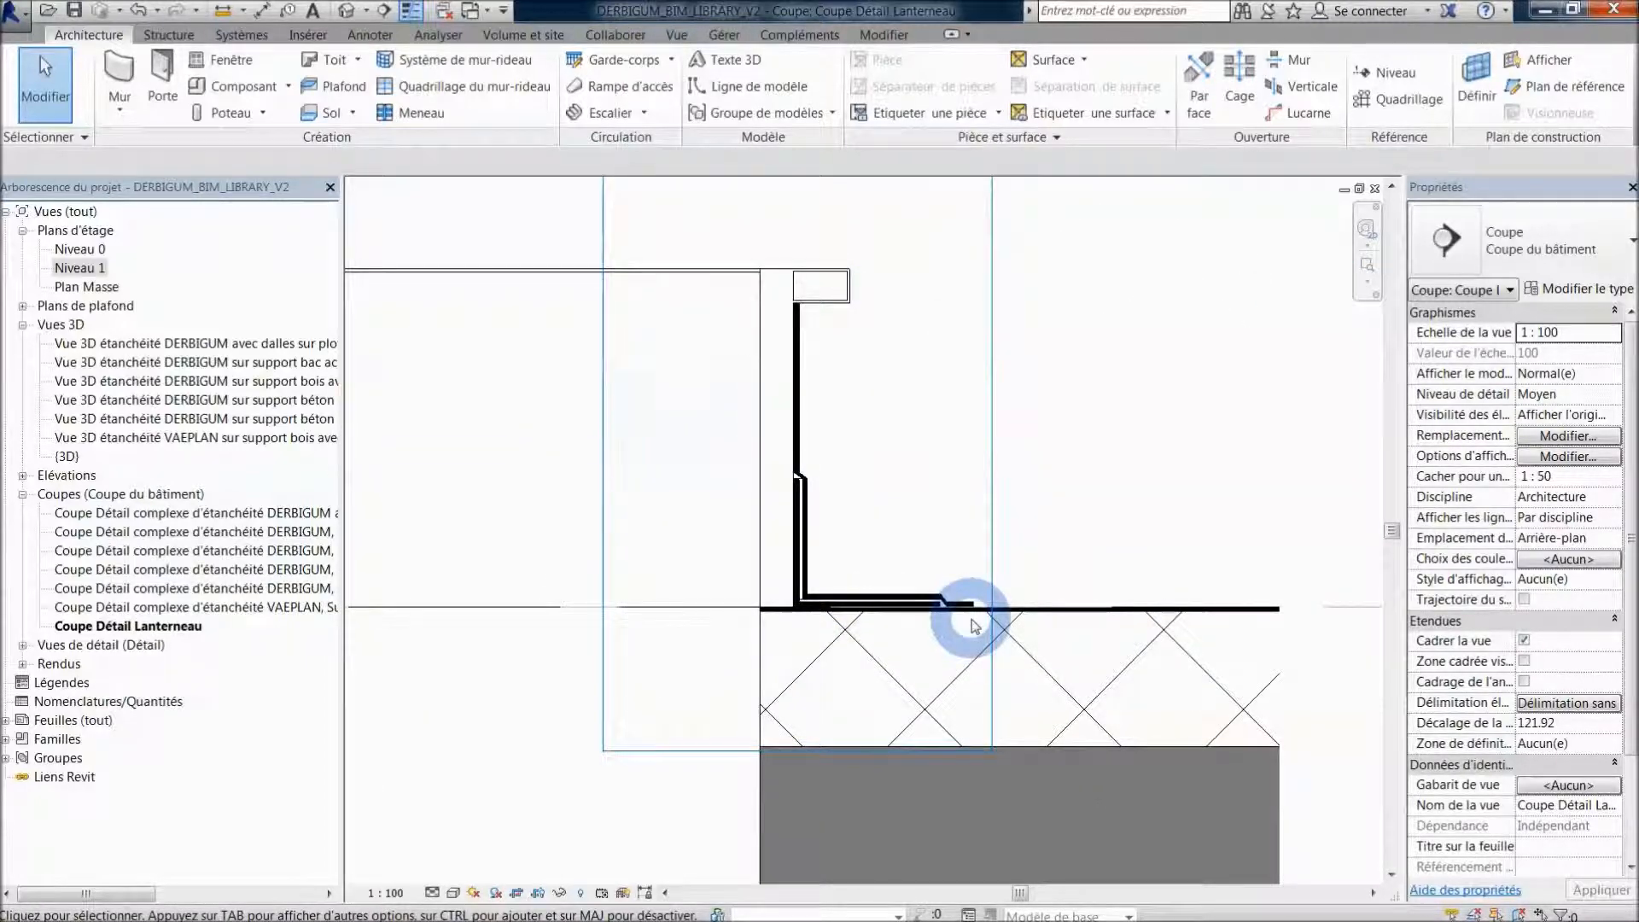
pyautogui.scroll(-5, 974, 626)
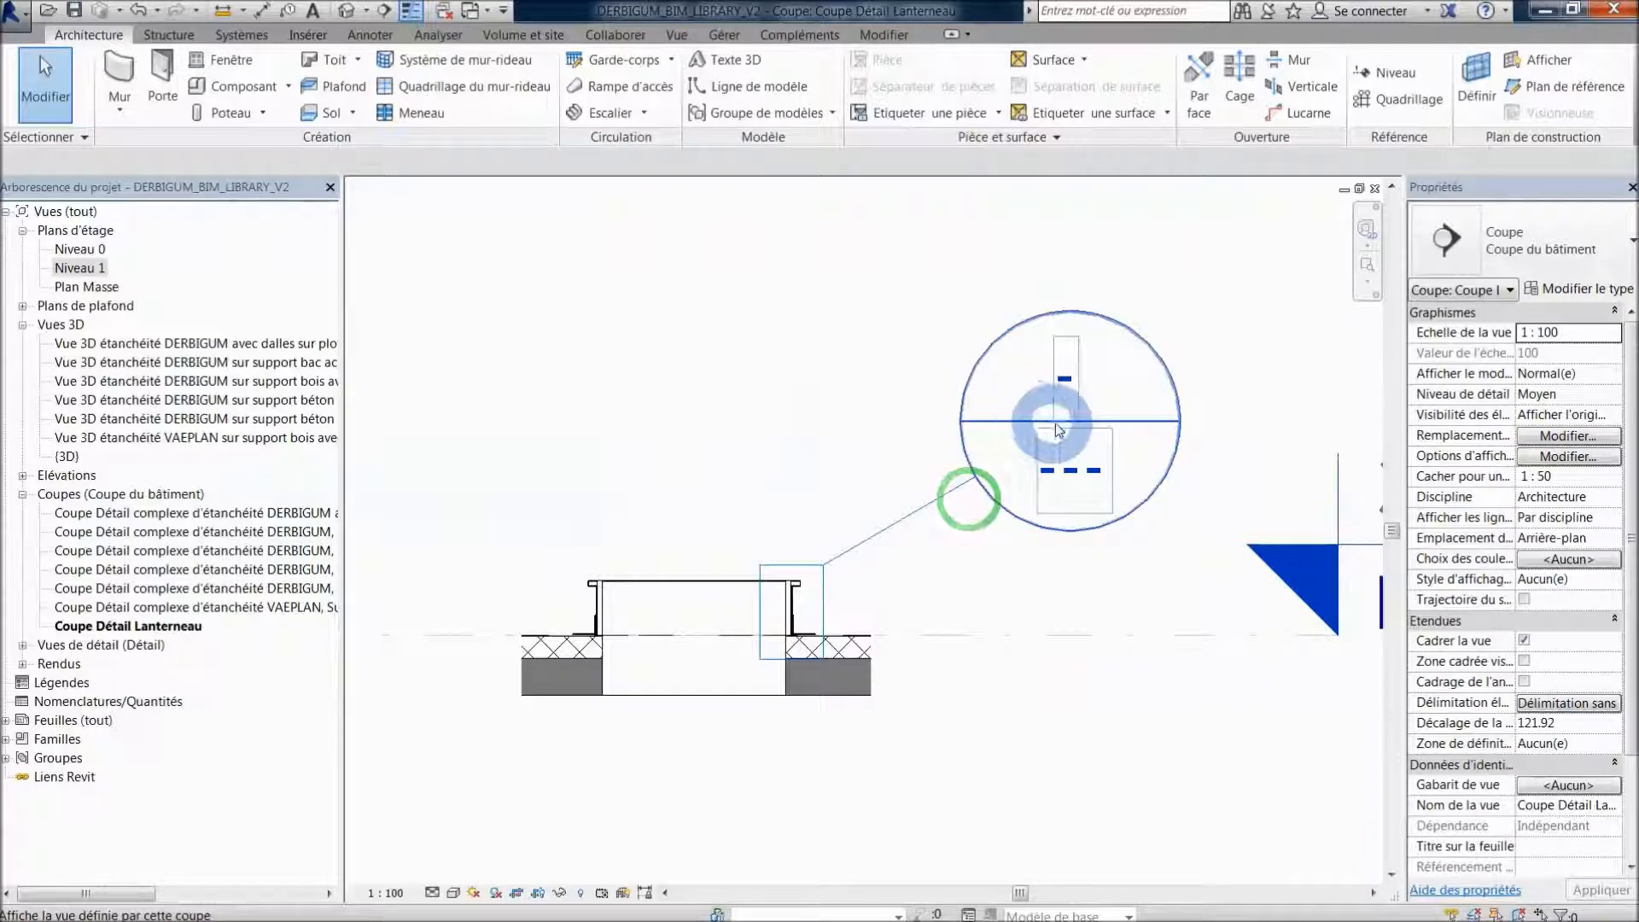
# - Open the detail view referenced by the section's callout and expand the list of detail views
pyautogui.rightClick(1059, 430)
pyautogui.click(1129, 535)
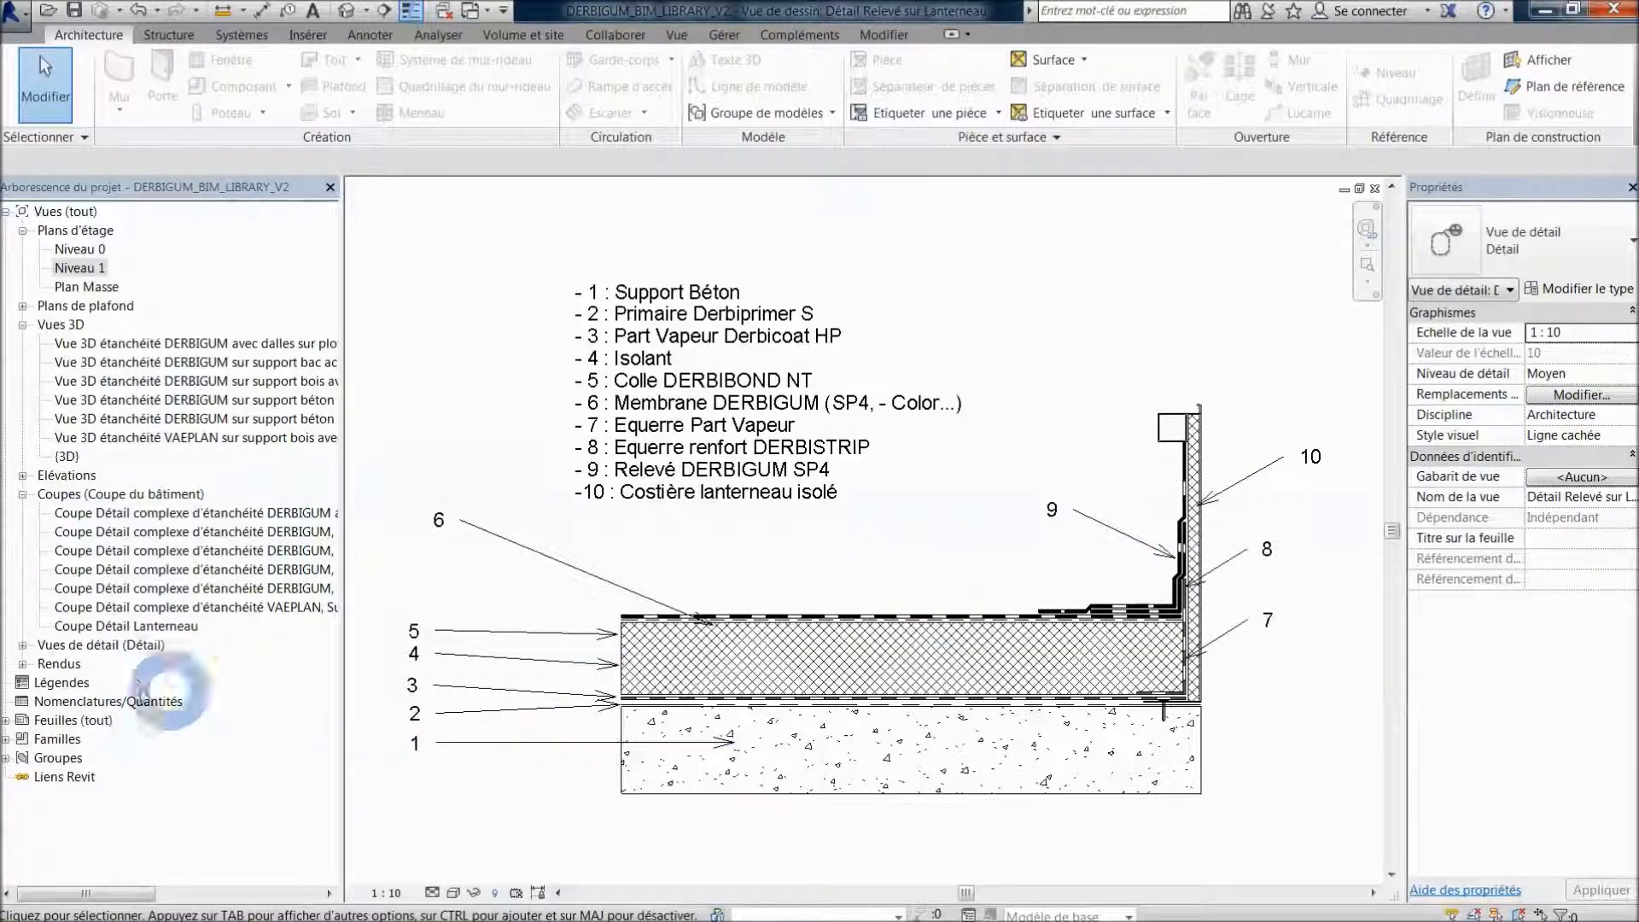
pyautogui.click(23, 644)
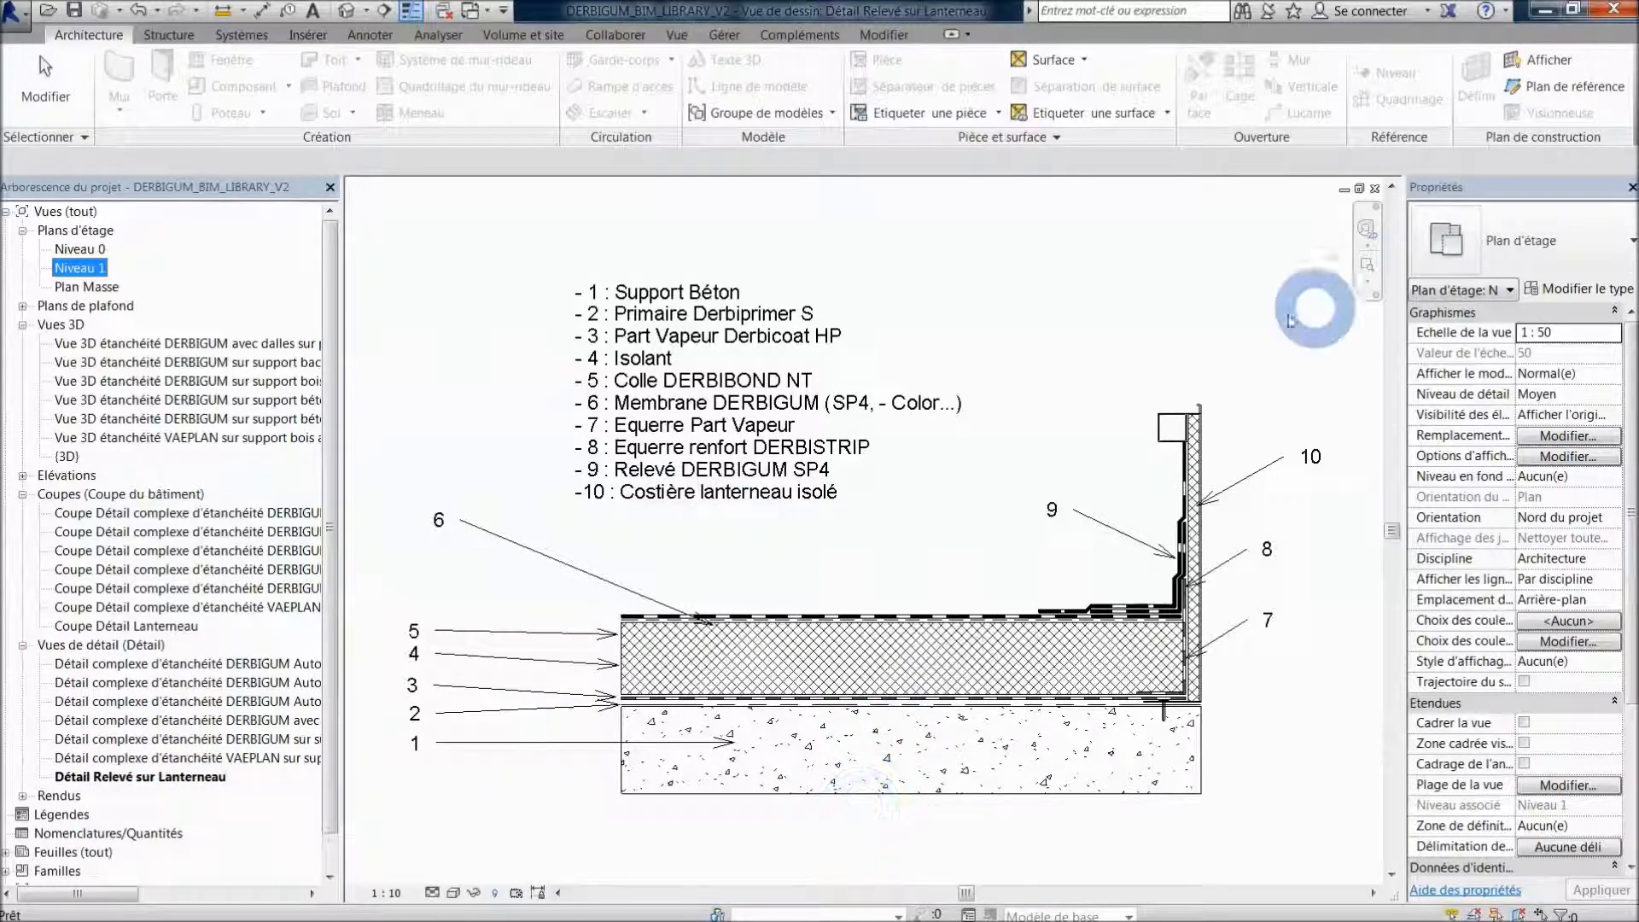
# - Return to the library's {3D} view via Niveau 1 and copy the Lanterneau DERBIGUM skylight
pyautogui.doubleClick(85, 270)
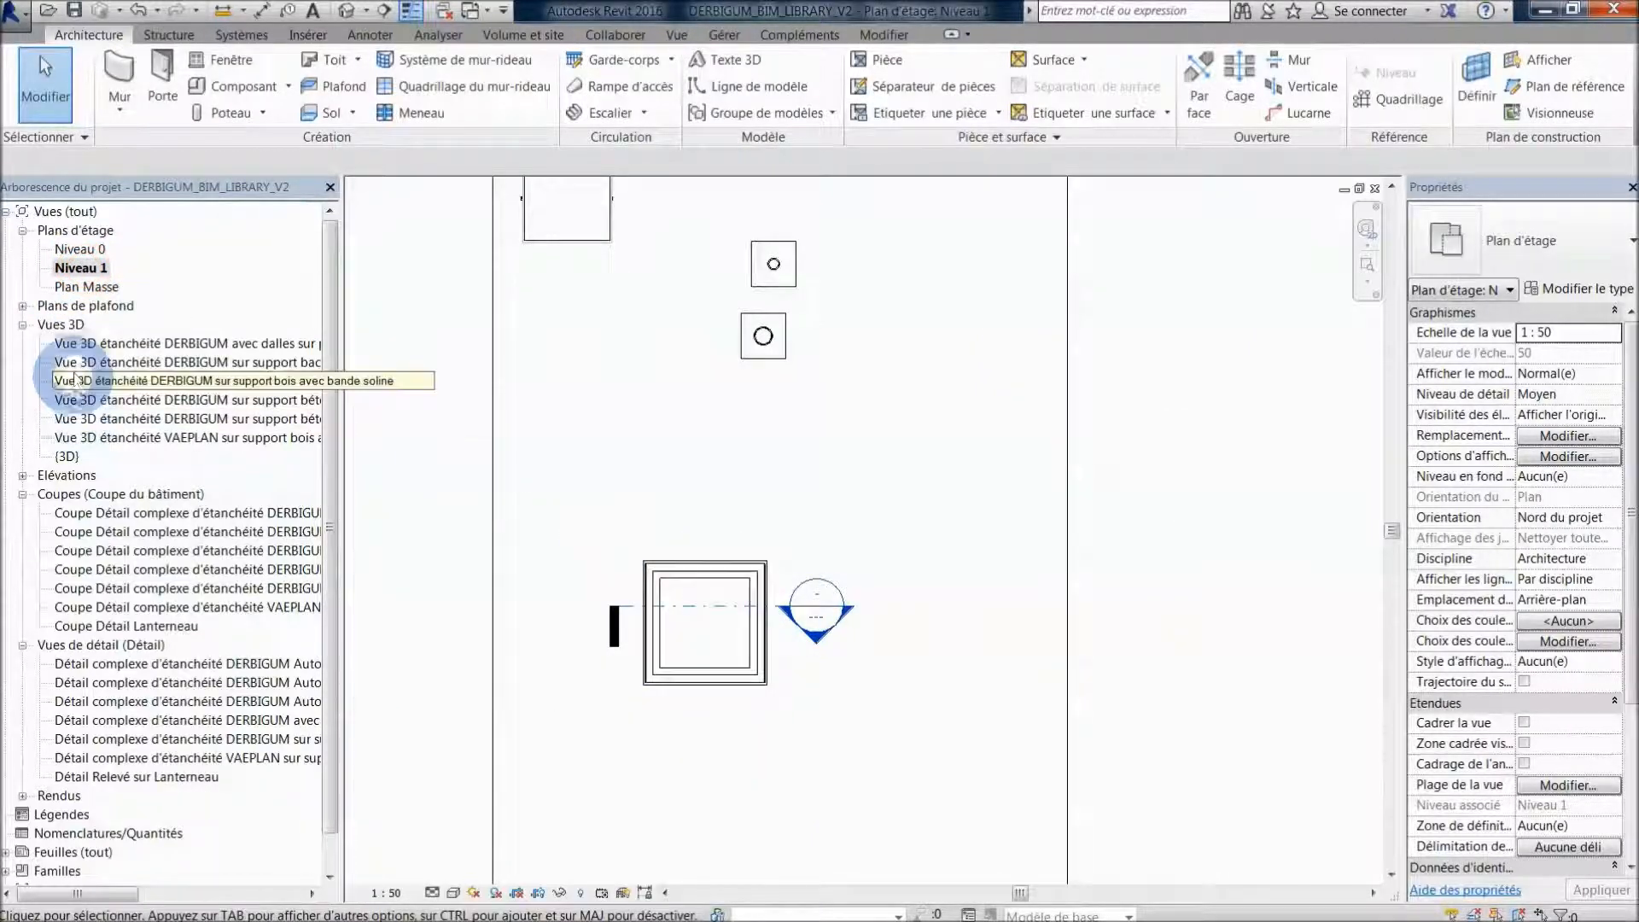
pyautogui.doubleClick(68, 456)
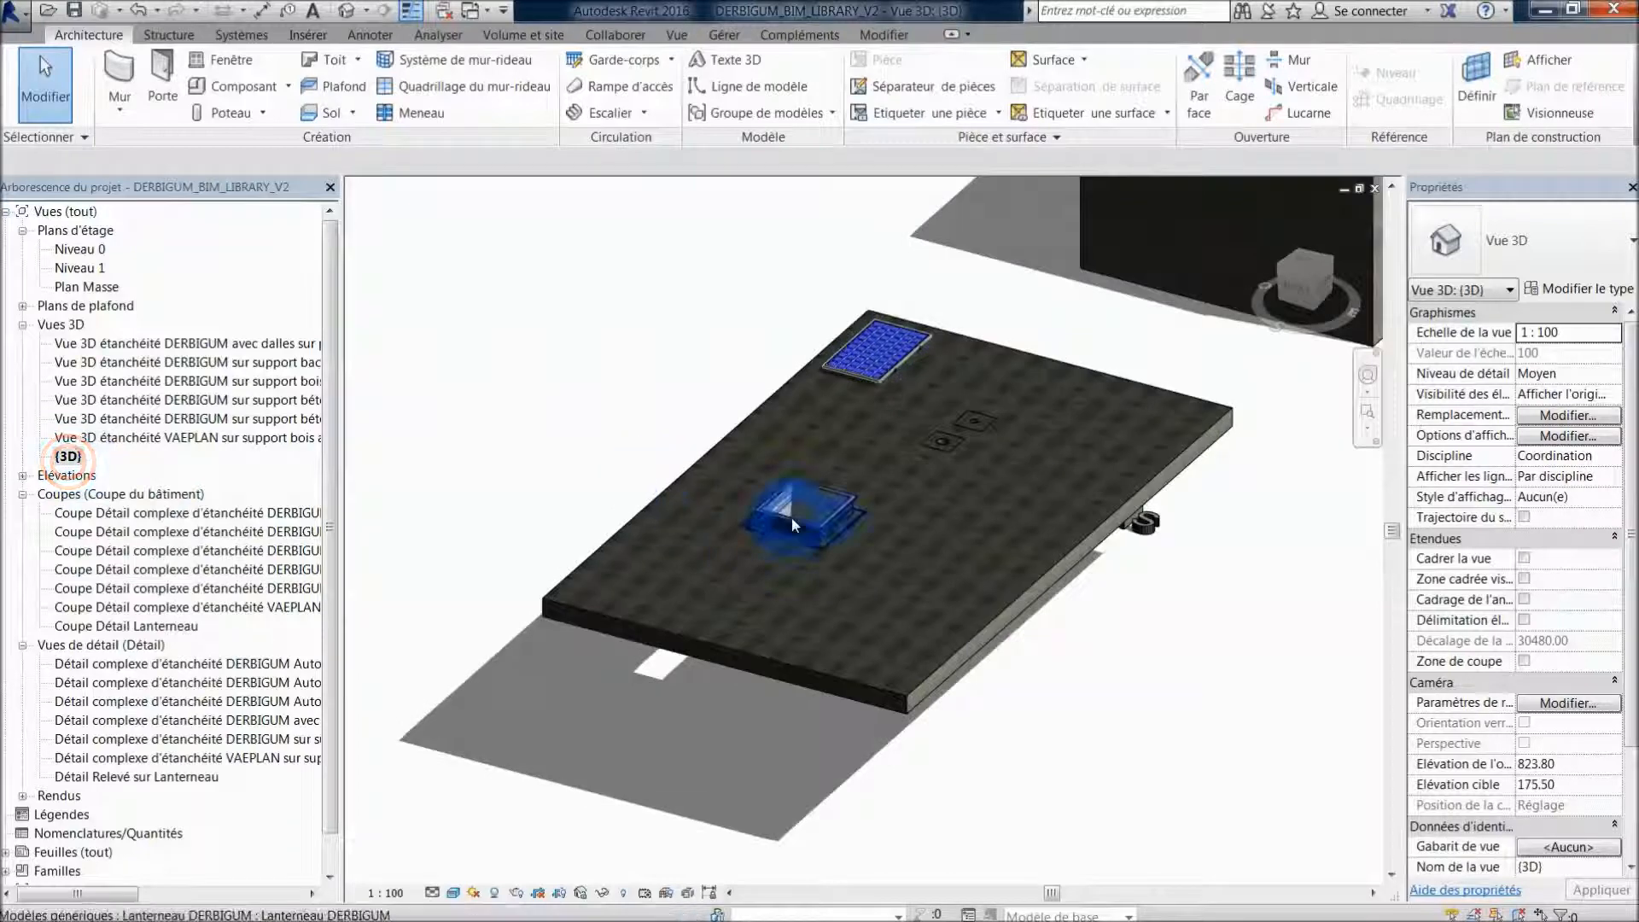
pyautogui.click(793, 523)
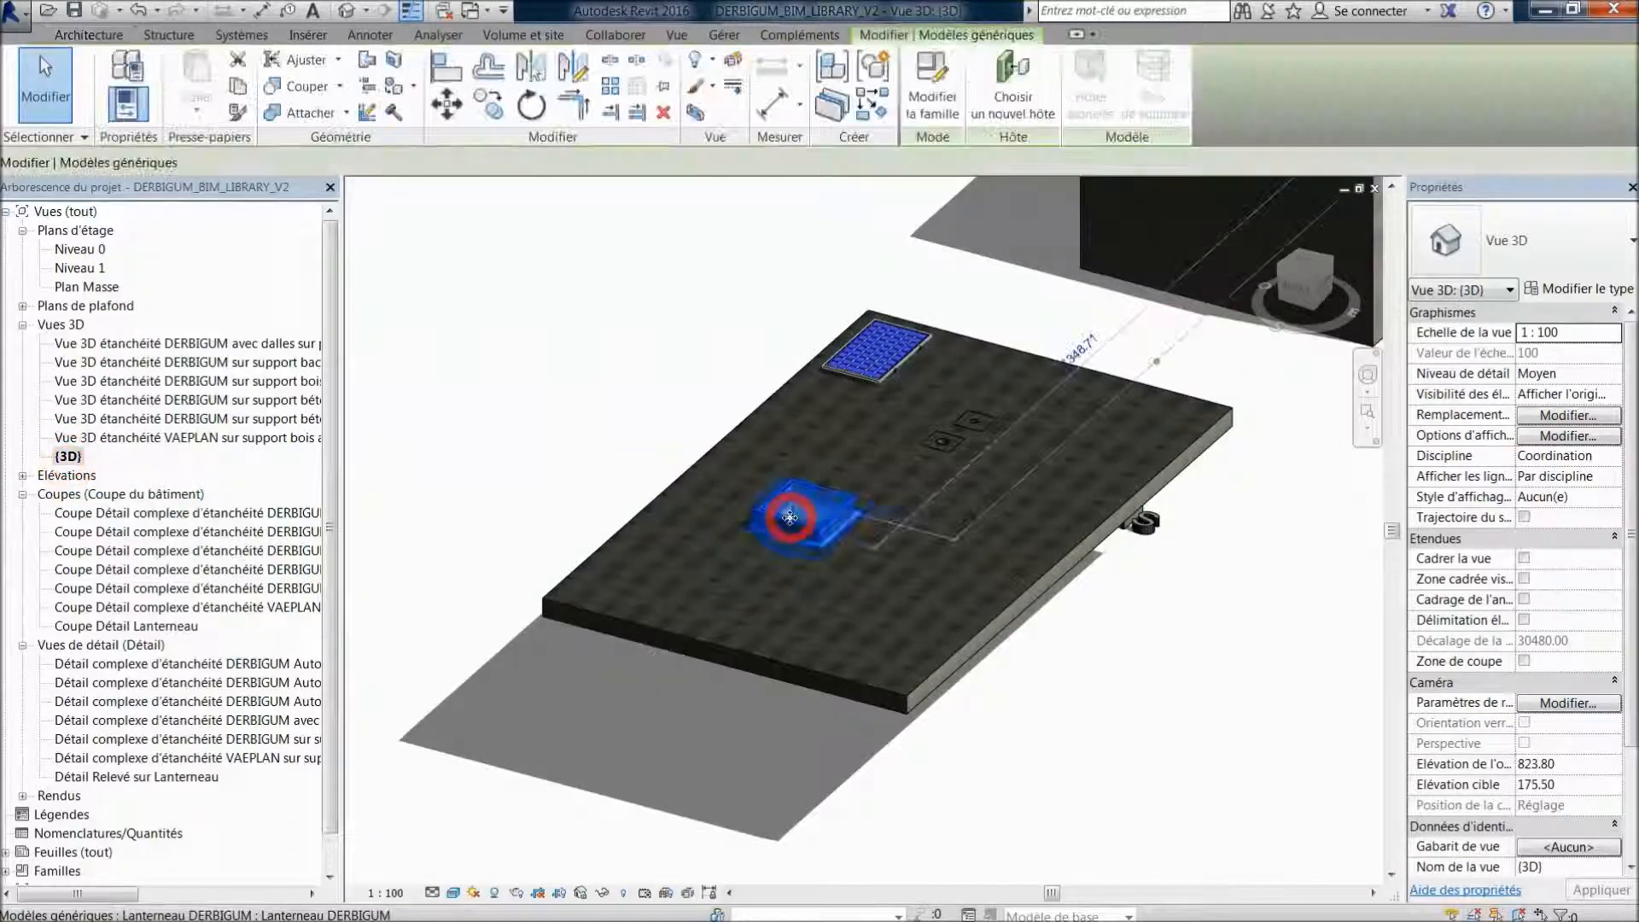
# - Close the hidden windows and switch to the {3D} view of the Immeuble DERBIGUM Tutoriel Avant T6 project
pyautogui.click(446, 13)
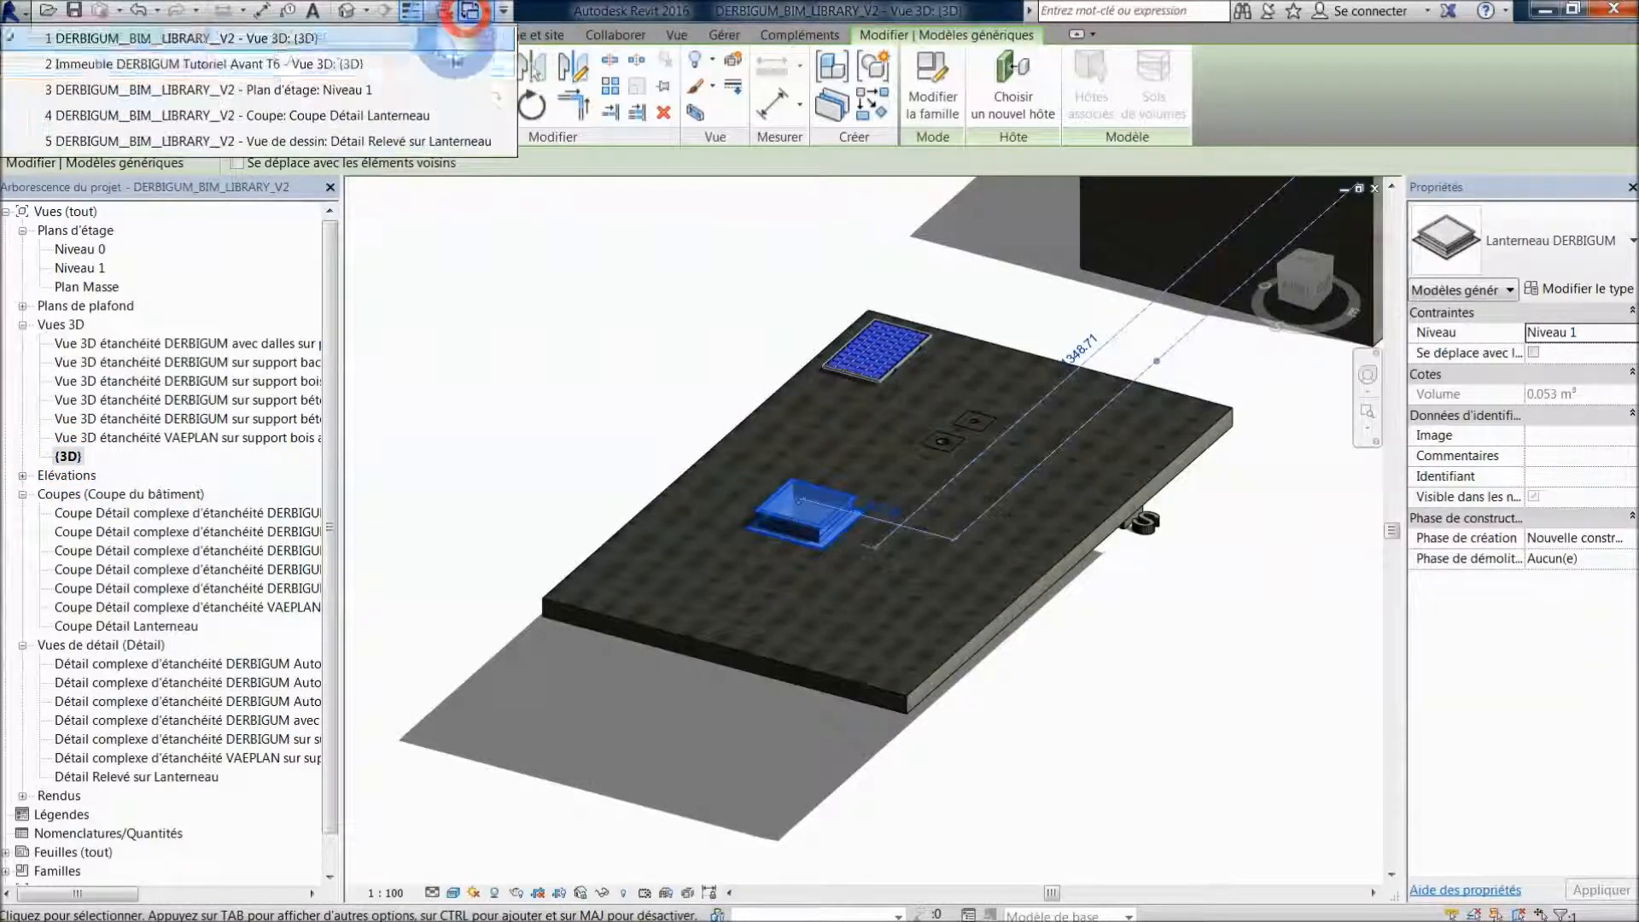
pyautogui.click(445, 16)
pyautogui.click(471, 15)
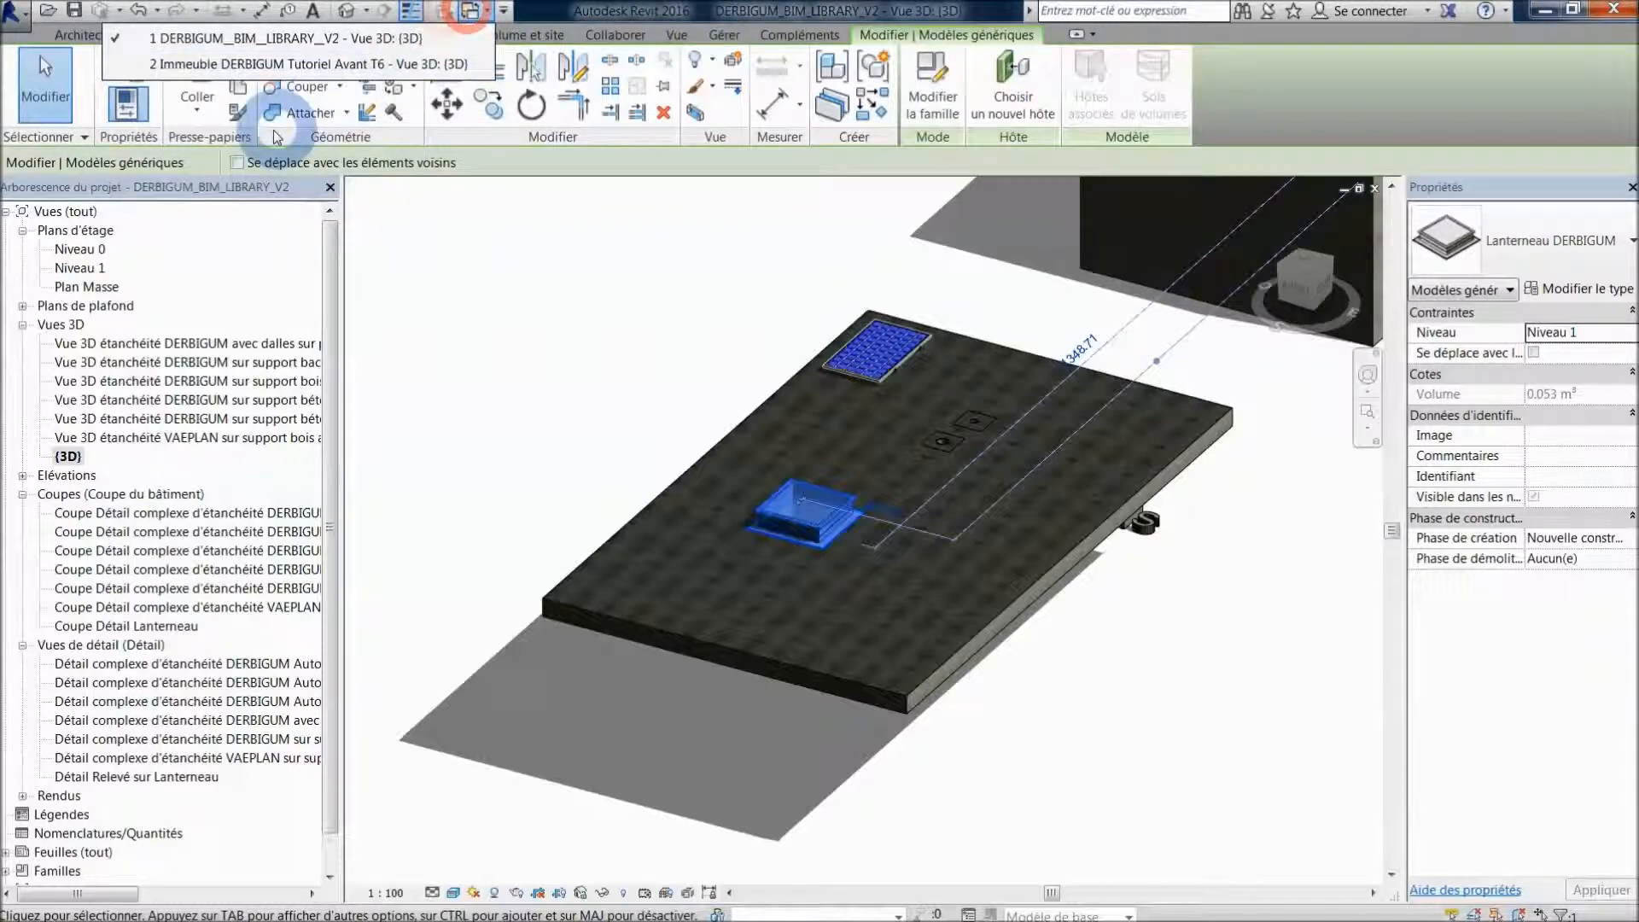
pyautogui.click(190, 63)
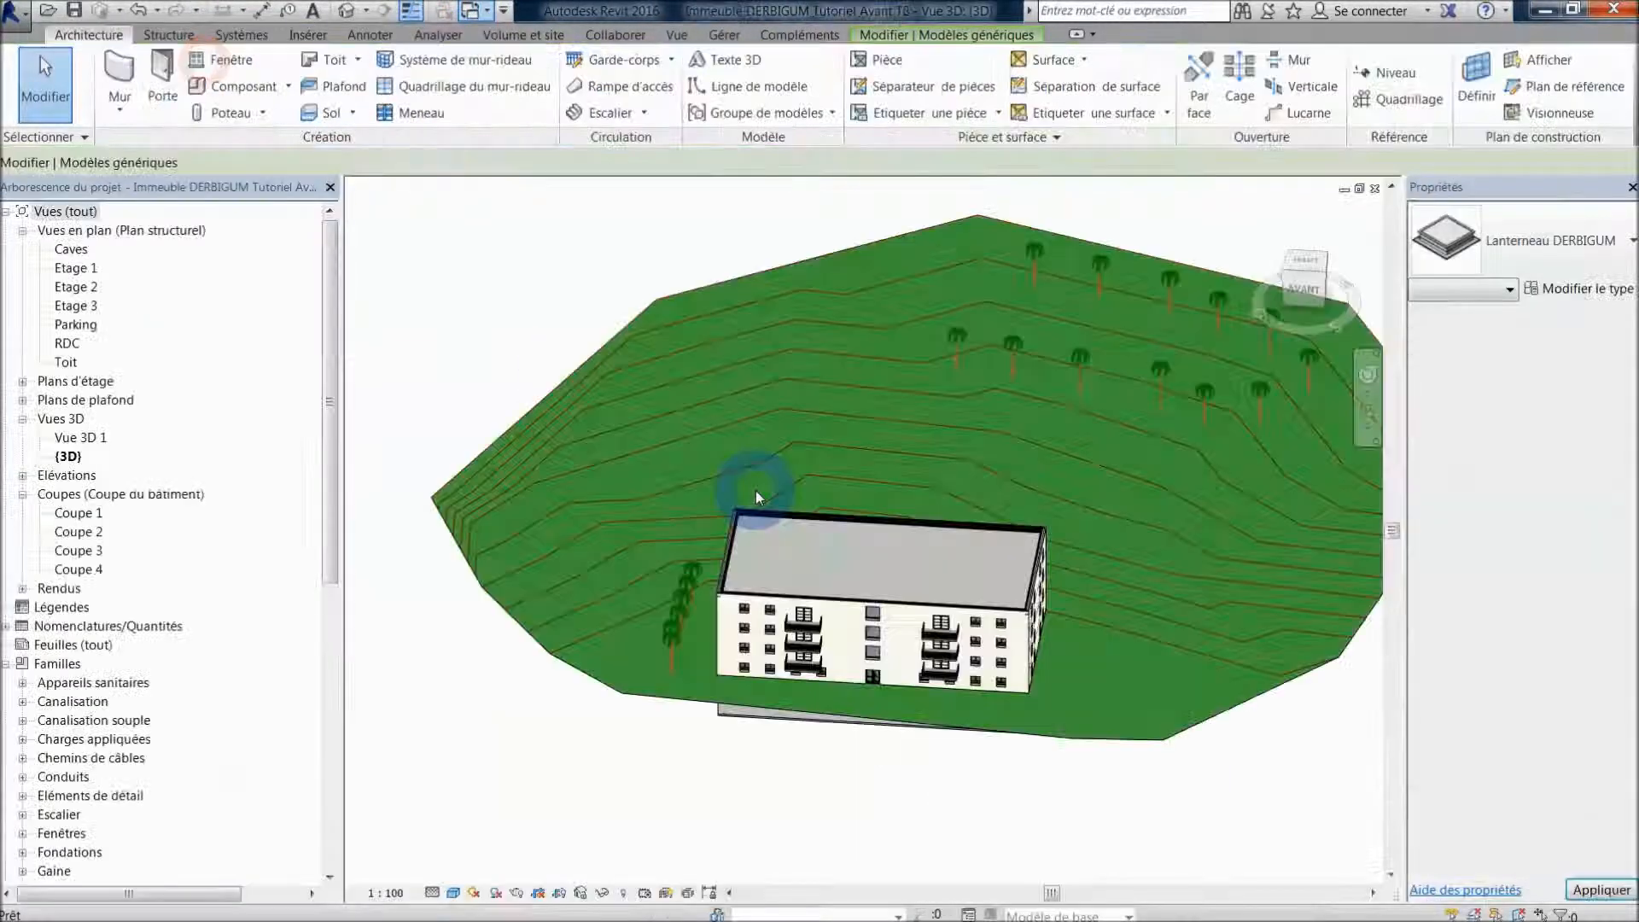
# - Paste the copied skylight onto the building's flat roof, above the central column of windows
pyautogui.keyDown('ctrl'); pyautogui.scroll(5, 871, 574); pyautogui.keyUp('ctrl')
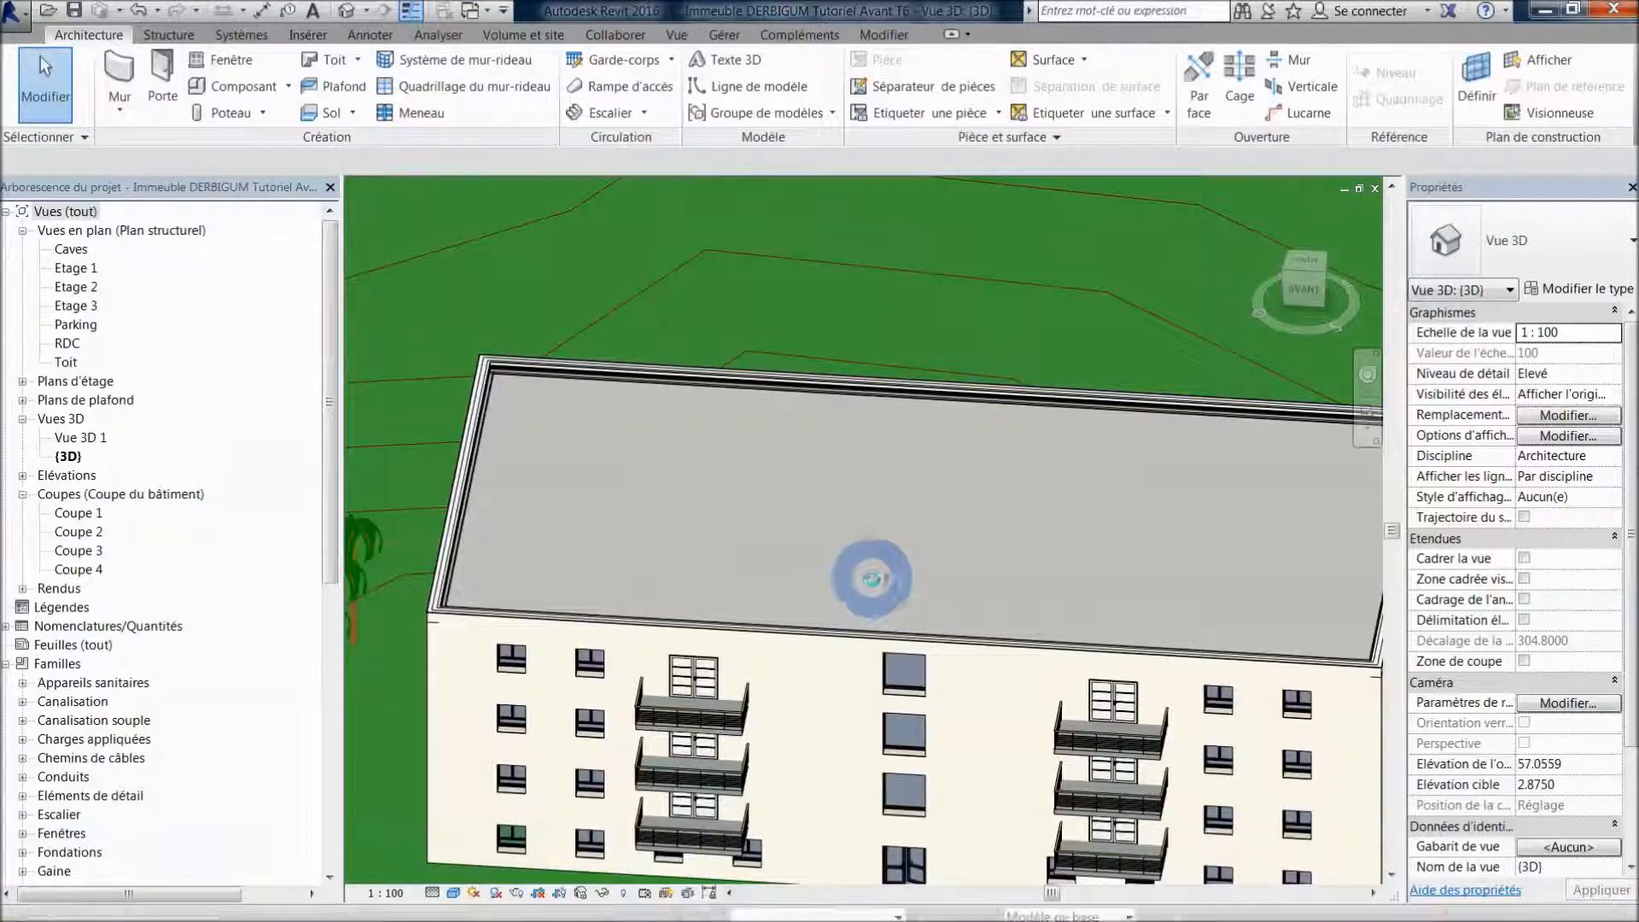
pyautogui.hotkey('ctrl', 'v')
pyautogui.click(878, 562)
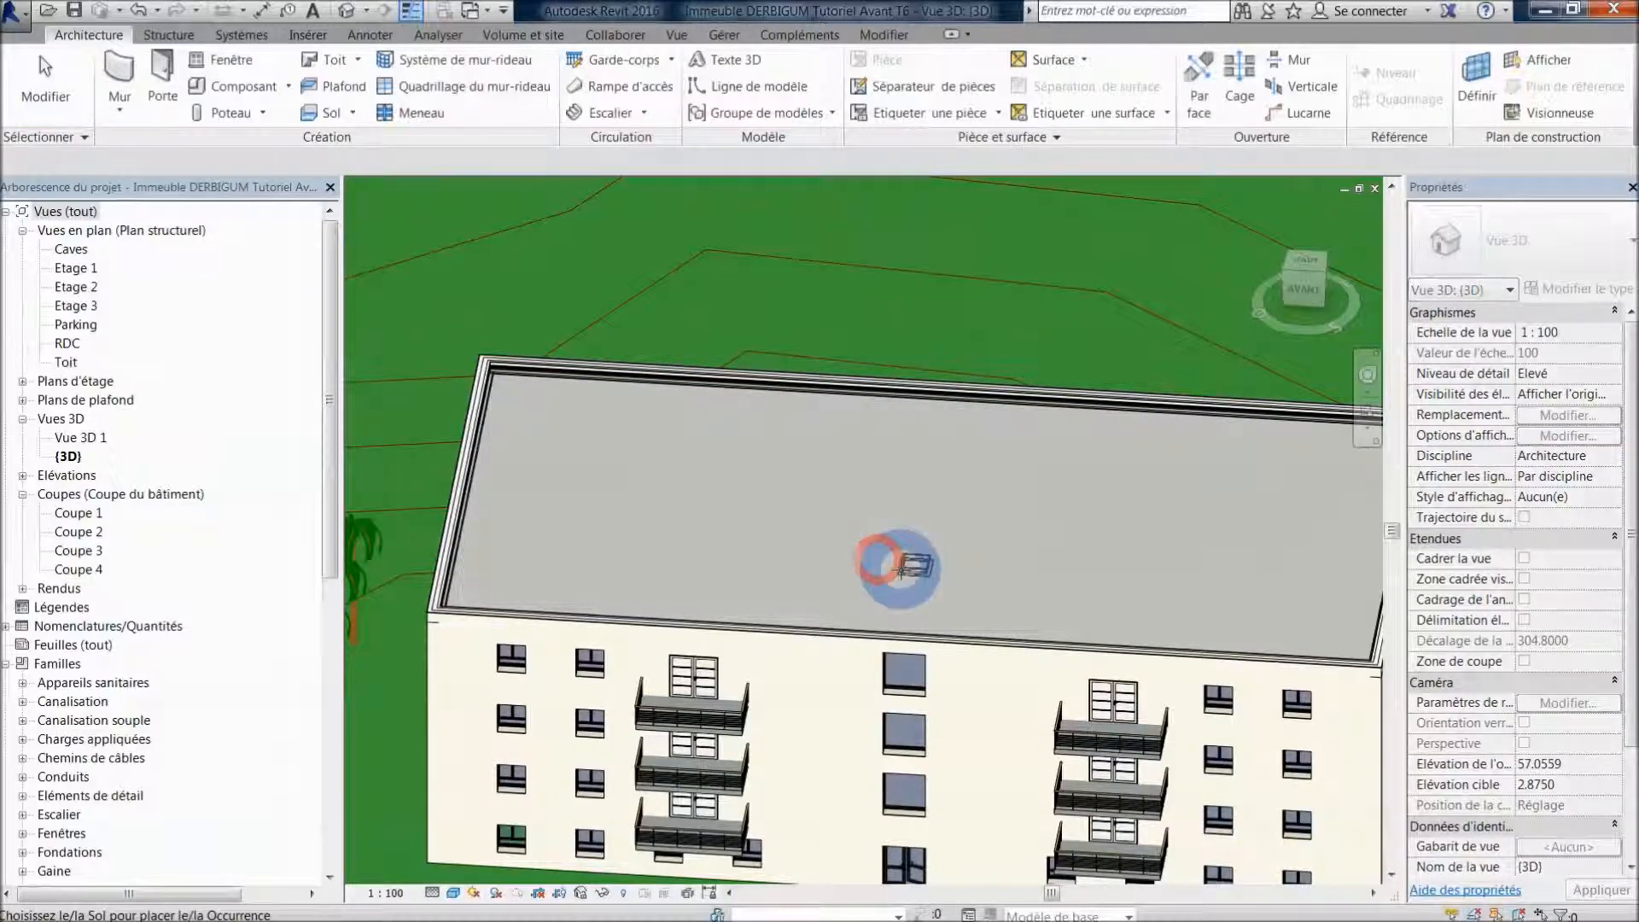
pyautogui.click(897, 577)
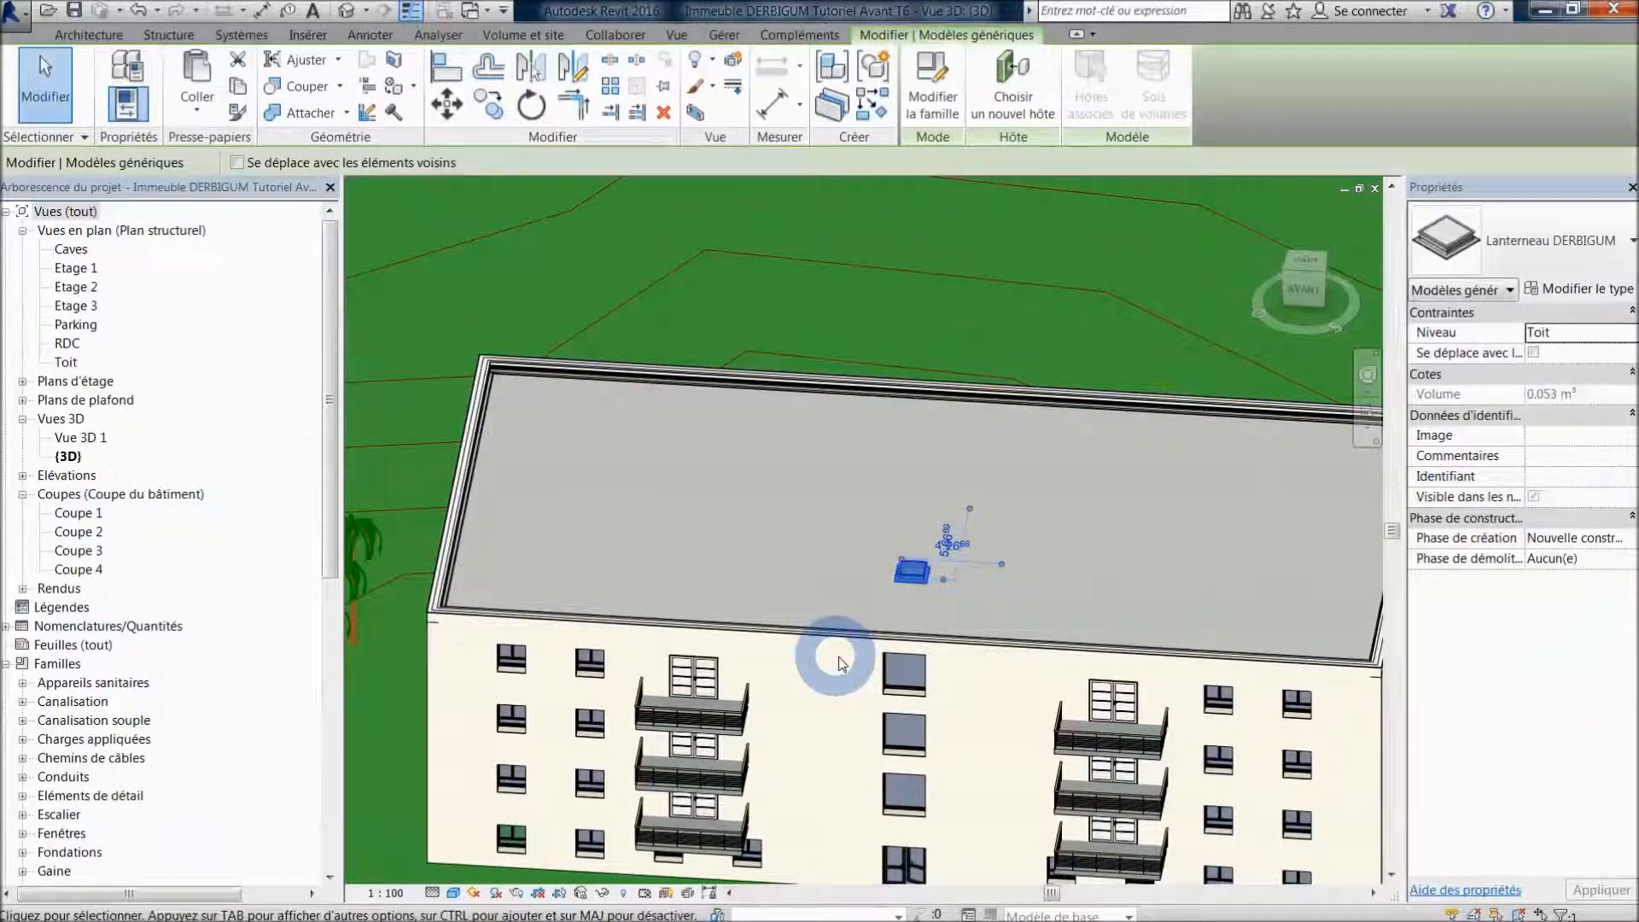
pyautogui.press('Escape')
# - Set the 3D view to the realistic visual style and check the skylight on the roof from above
pyautogui.scroll(4, 932, 581)
pyautogui.keyDown('shift'); pyautogui.moveTo(893, 520); pyautogui.dragTo(896, 585, button='middle'); pyautogui.keyUp('shift')
pyautogui.scroll(-1, 899, 666)
pyautogui.scroll(-5, 899, 669)
pyautogui.keyDown('shift'); pyautogui.moveTo(897, 669); pyautogui.dragTo(934, 548, button='middle'); pyautogui.keyUp('shift')
pyautogui.scroll(8, 932, 546)
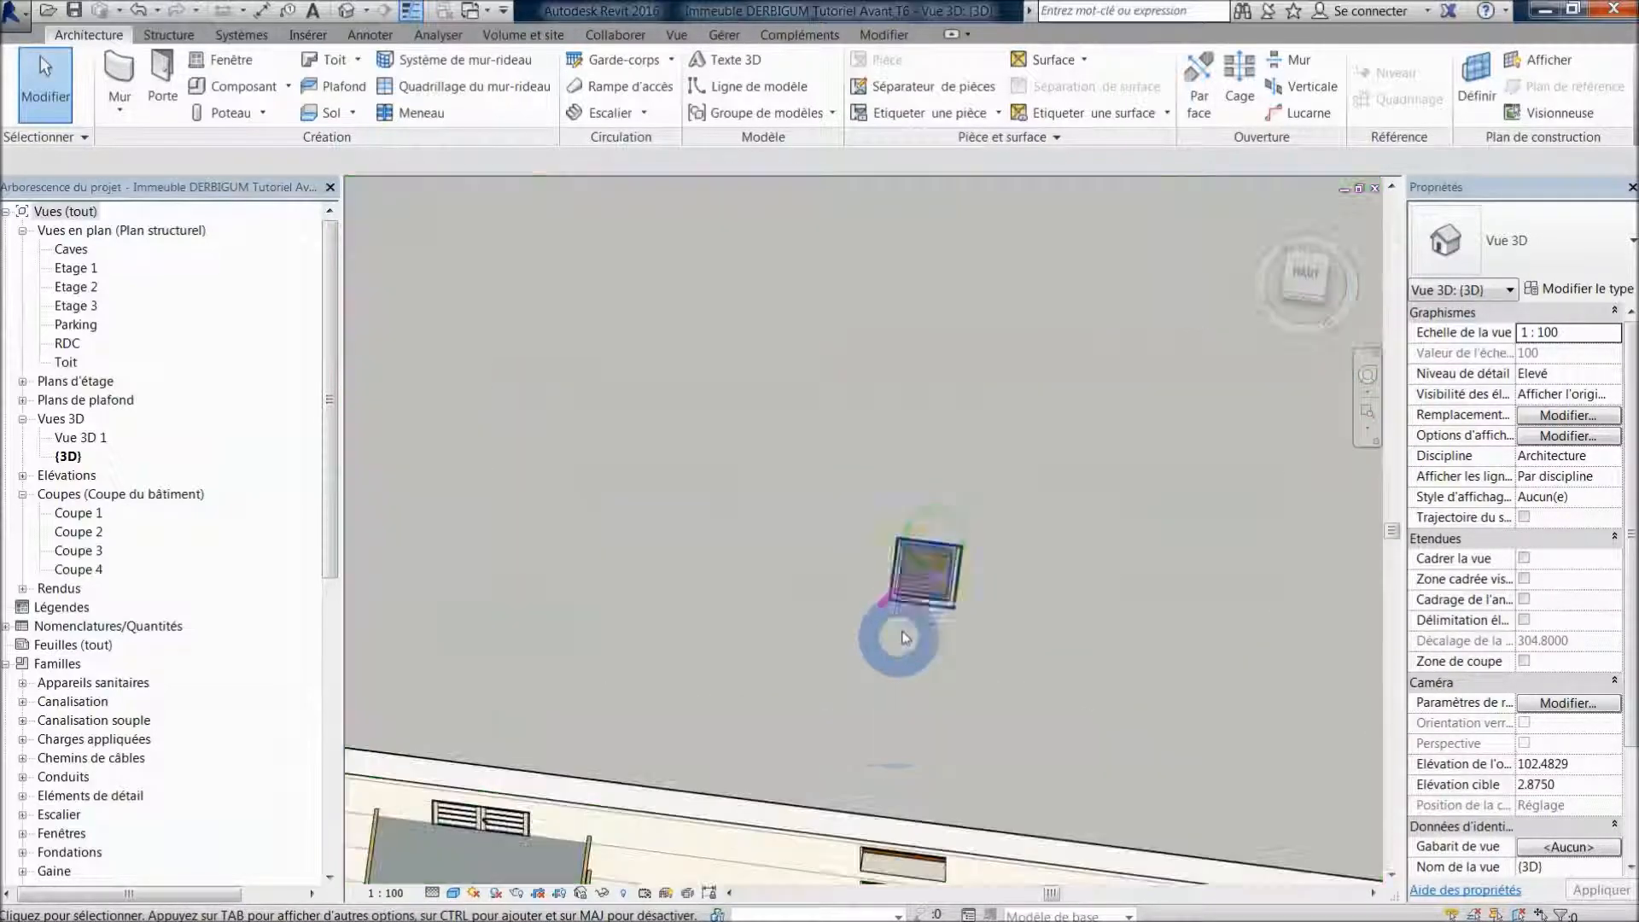
pyautogui.click(454, 894)
pyautogui.click(463, 844)
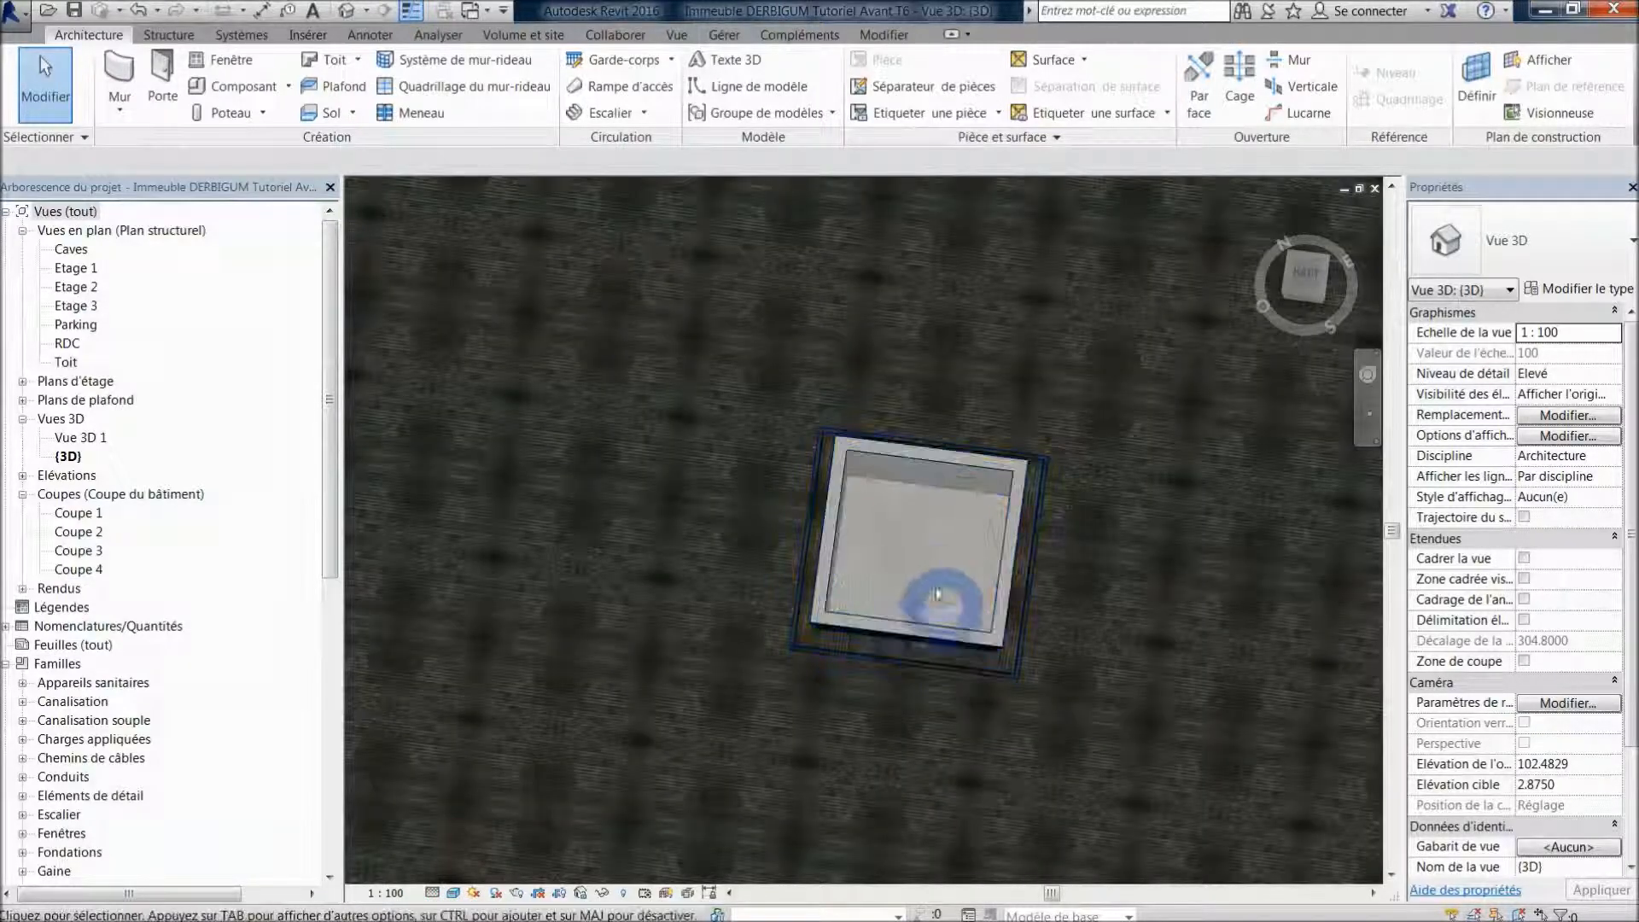
pyautogui.scroll(-5, 966, 620)
# - Open the Toit structural plan at the placed skylight
pyautogui.click(77, 306)
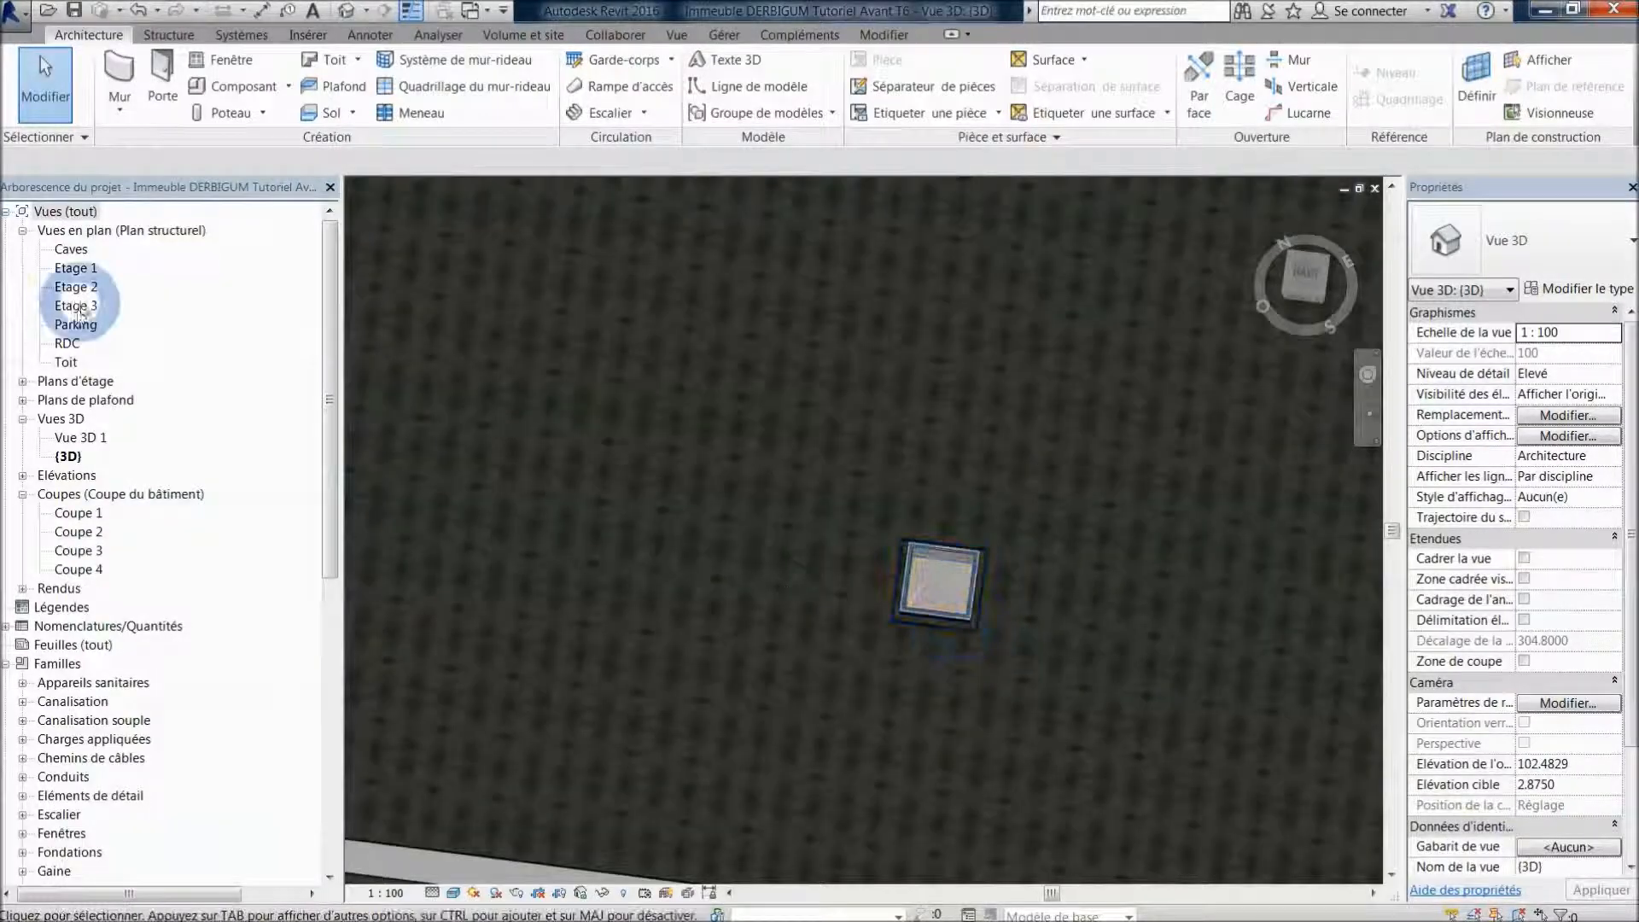
pyautogui.doubleClick(67, 362)
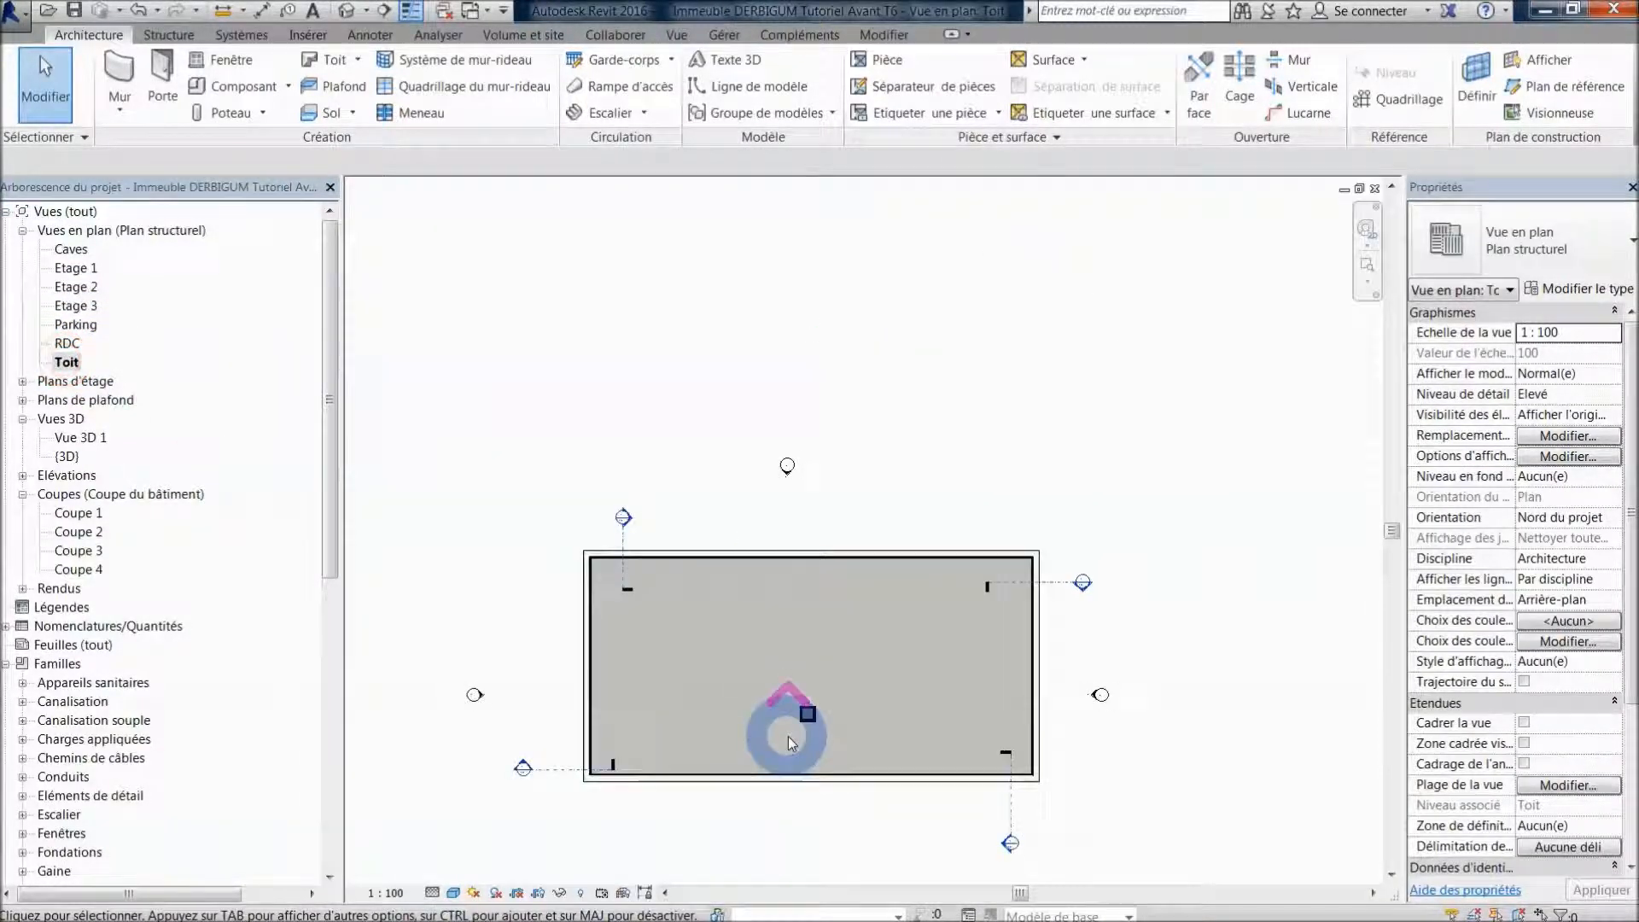
pyautogui.scroll(8, 787, 736)
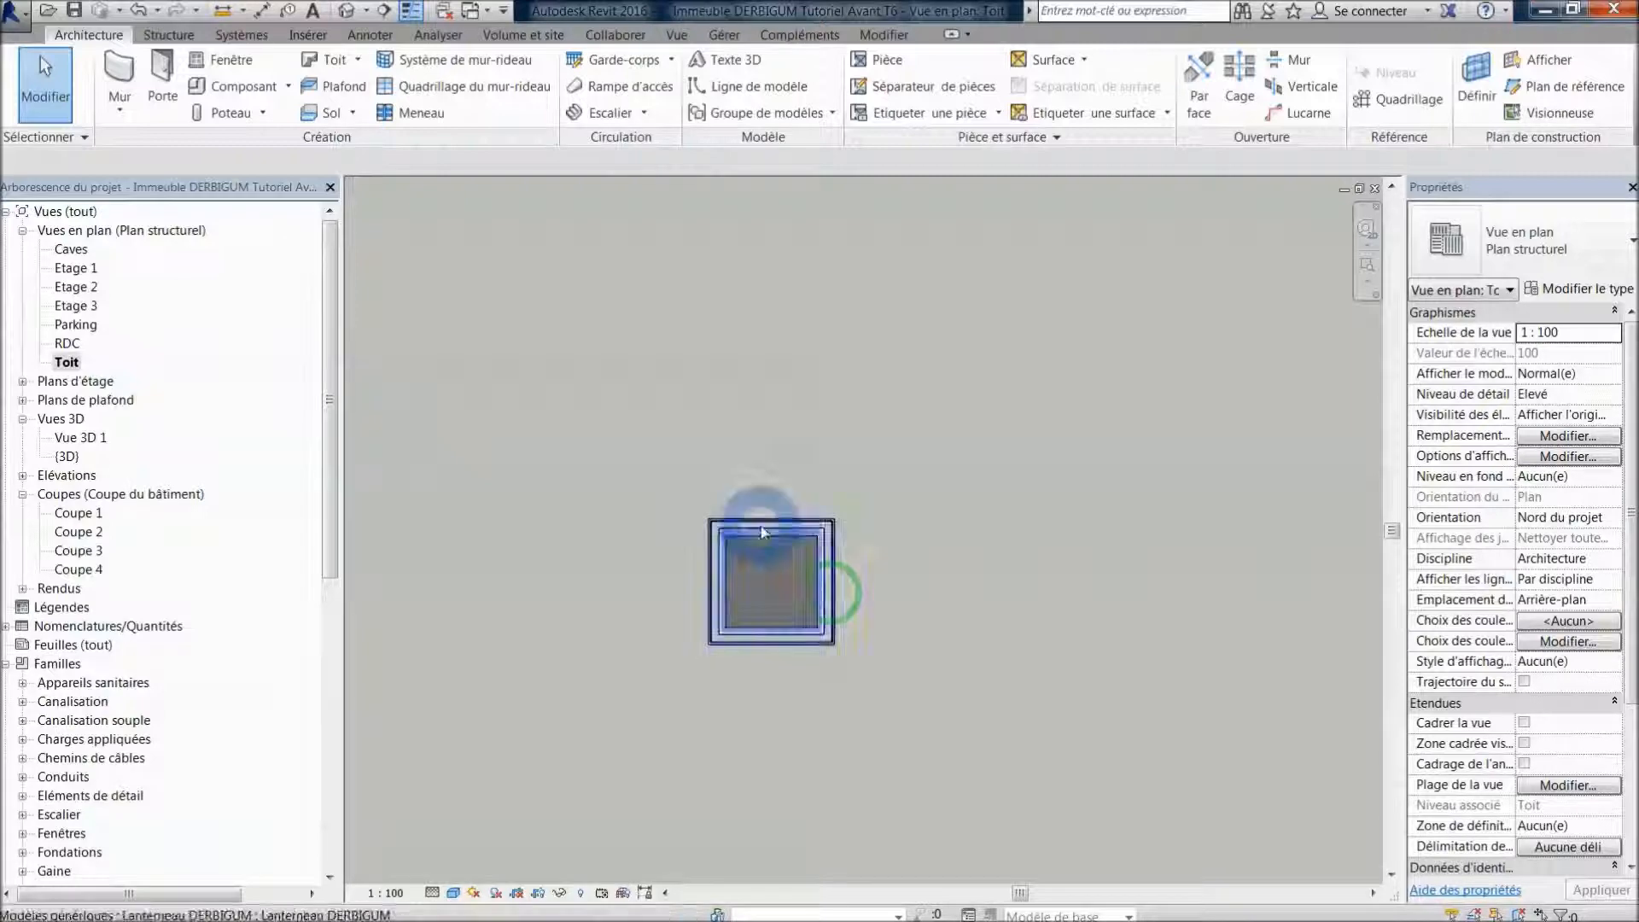
# - Change the skylight's type dimensions to Largeur Lanterneau 3 and Longueur Lanterneau 2.5
pyautogui.click(760, 516)
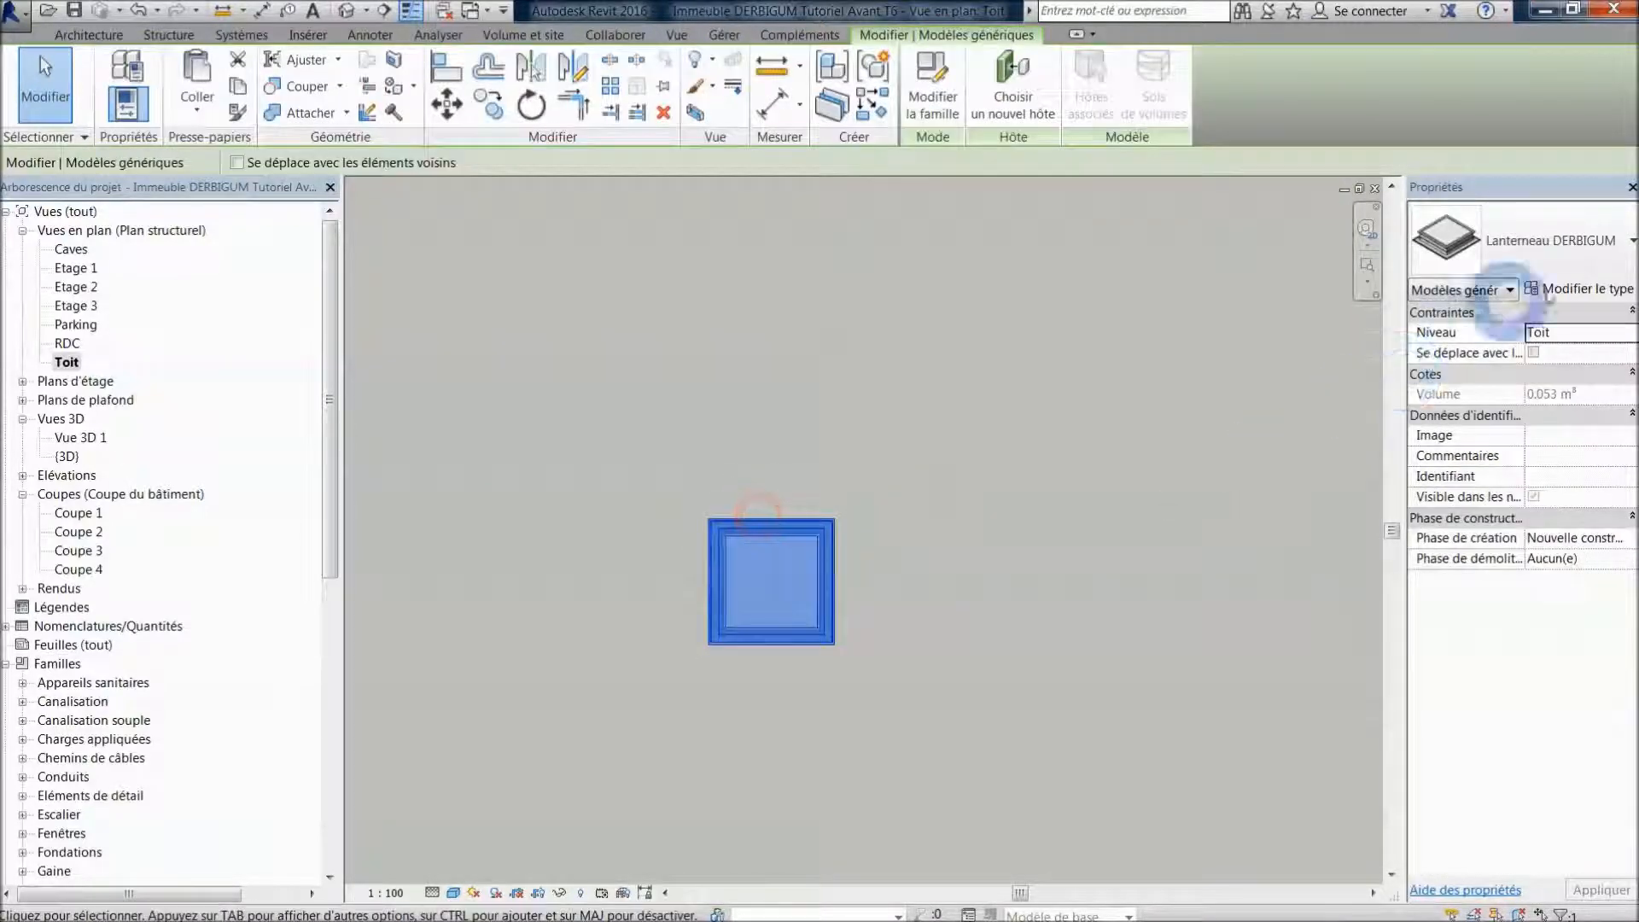
pyautogui.click(1569, 289)
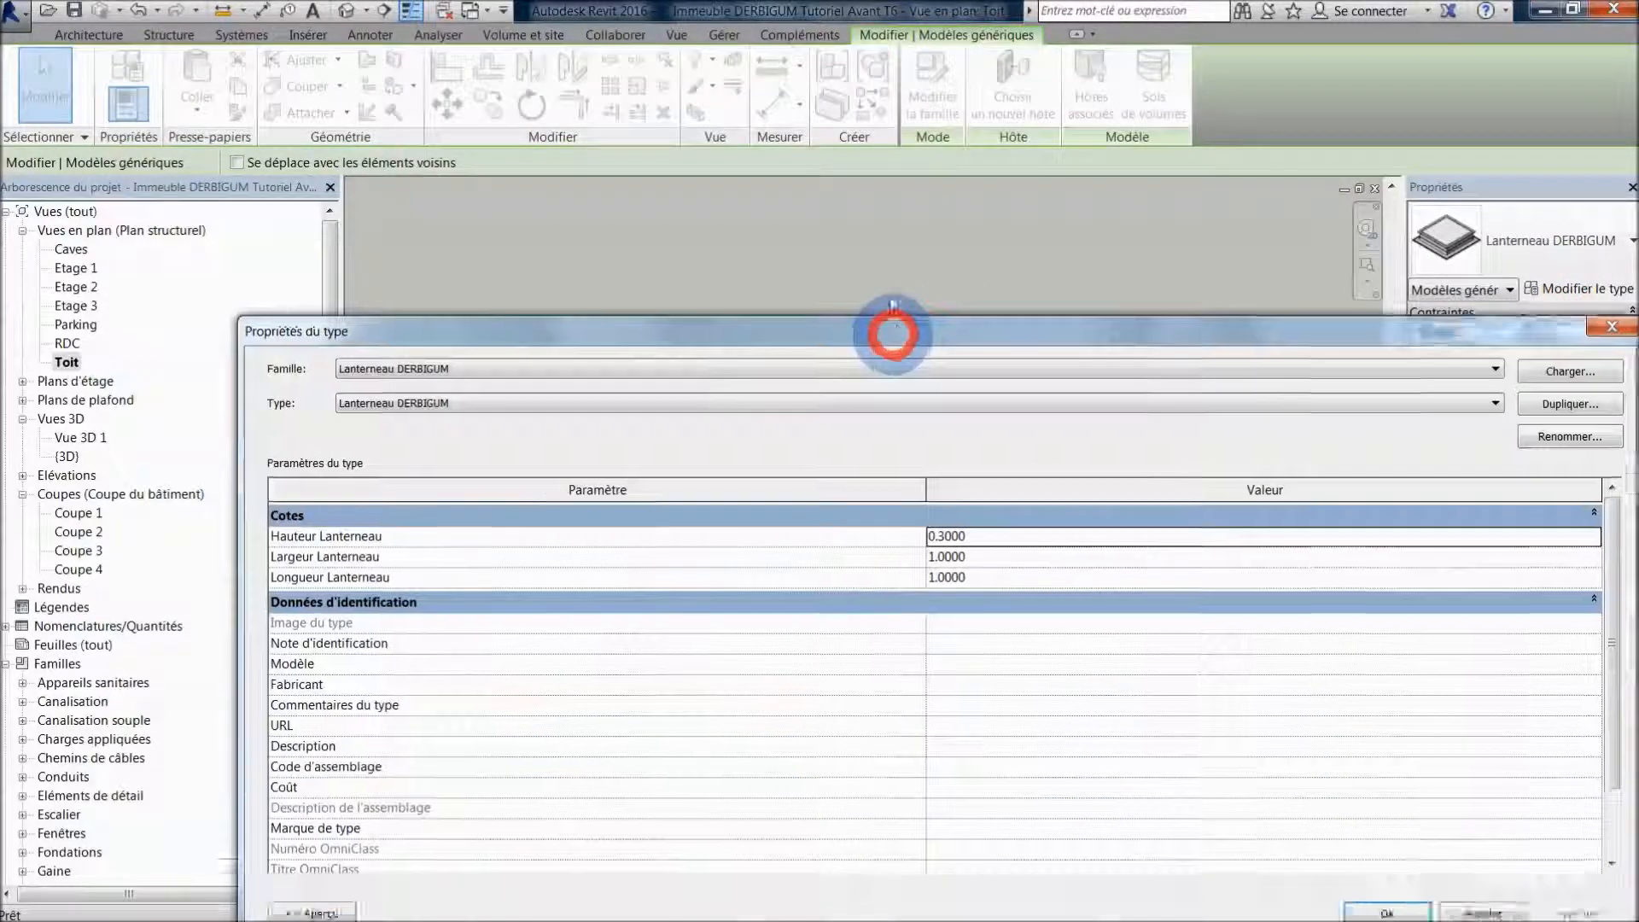
pyautogui.moveTo(885, 336); pyautogui.dragTo(823, 234)
pyautogui.click(905, 458)
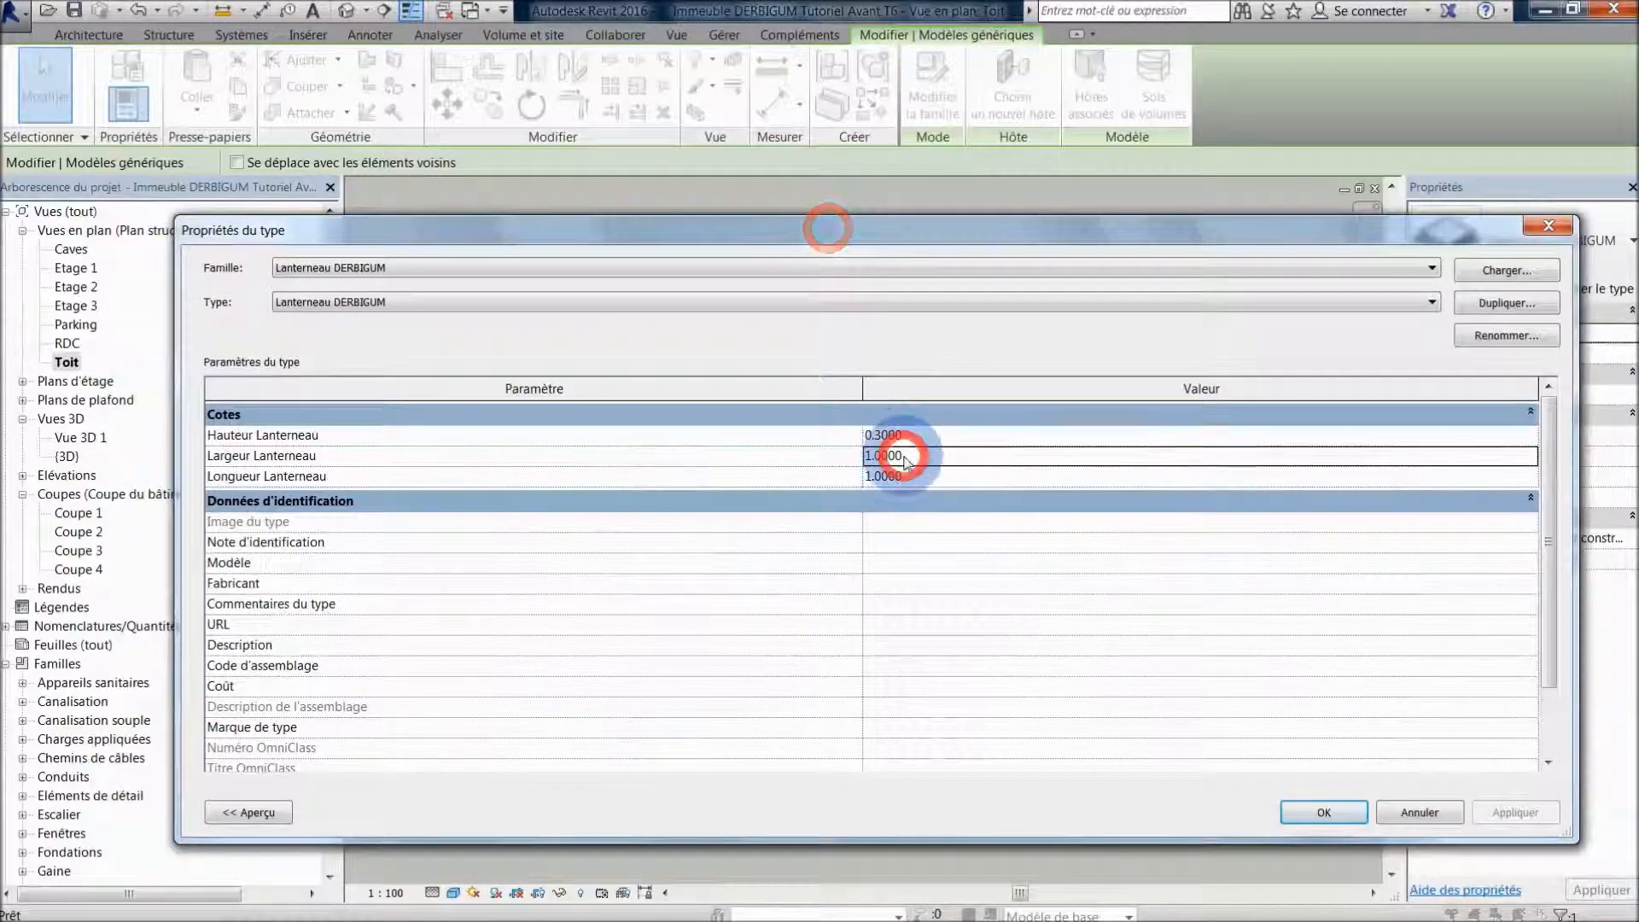
pyautogui.click(757, 449)
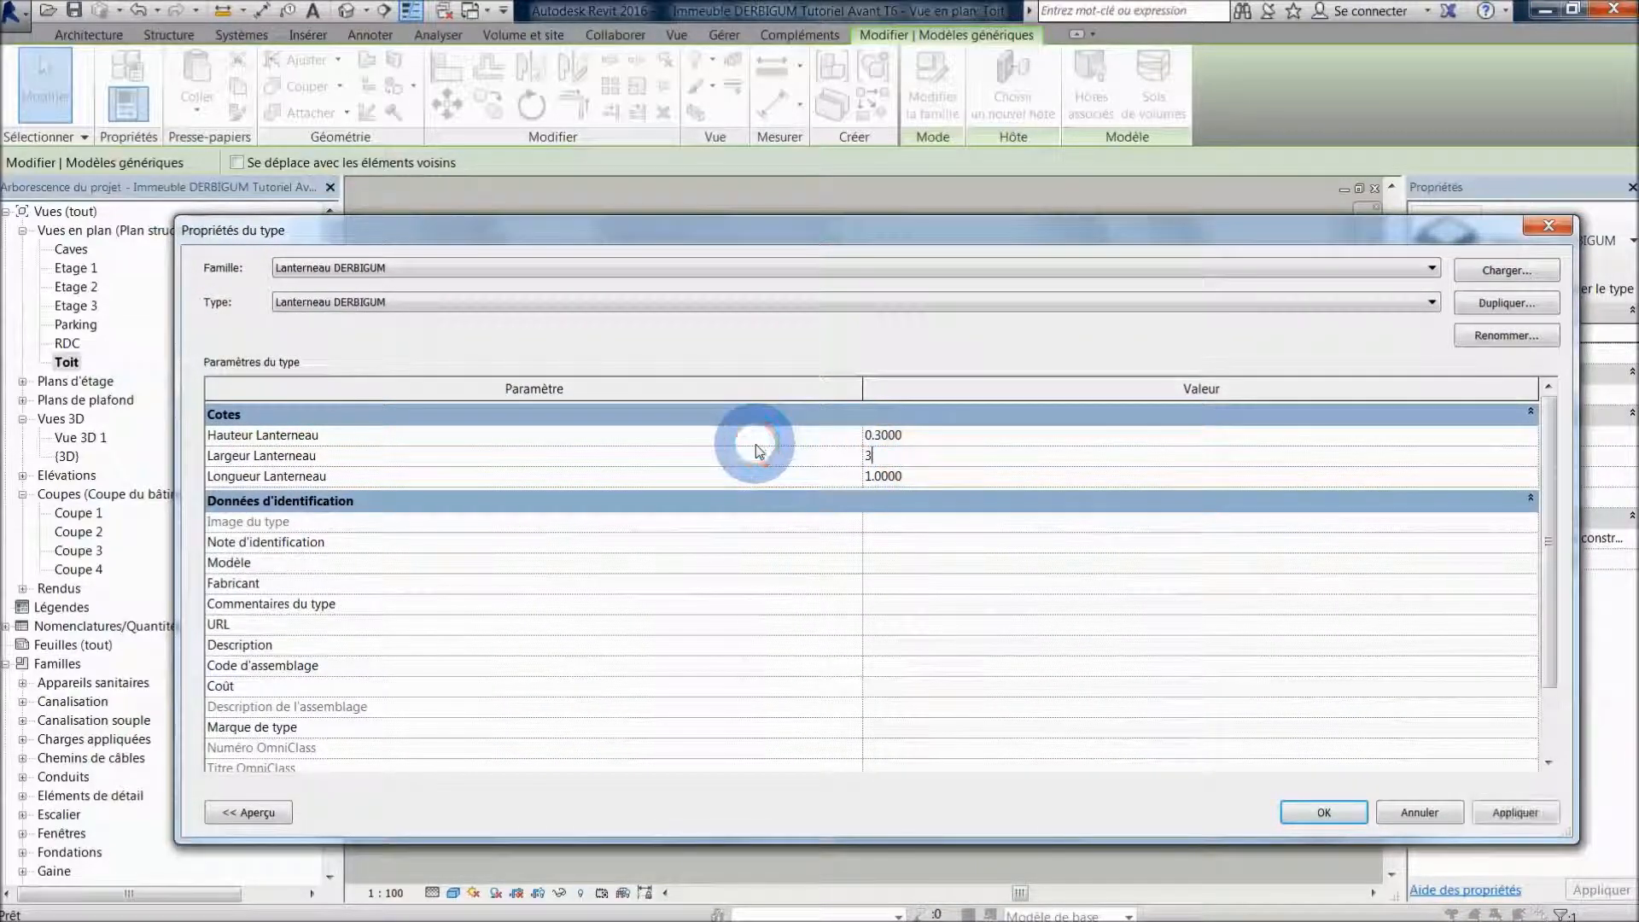
pyautogui.moveTo(897, 485); pyautogui.dragTo(751, 485)
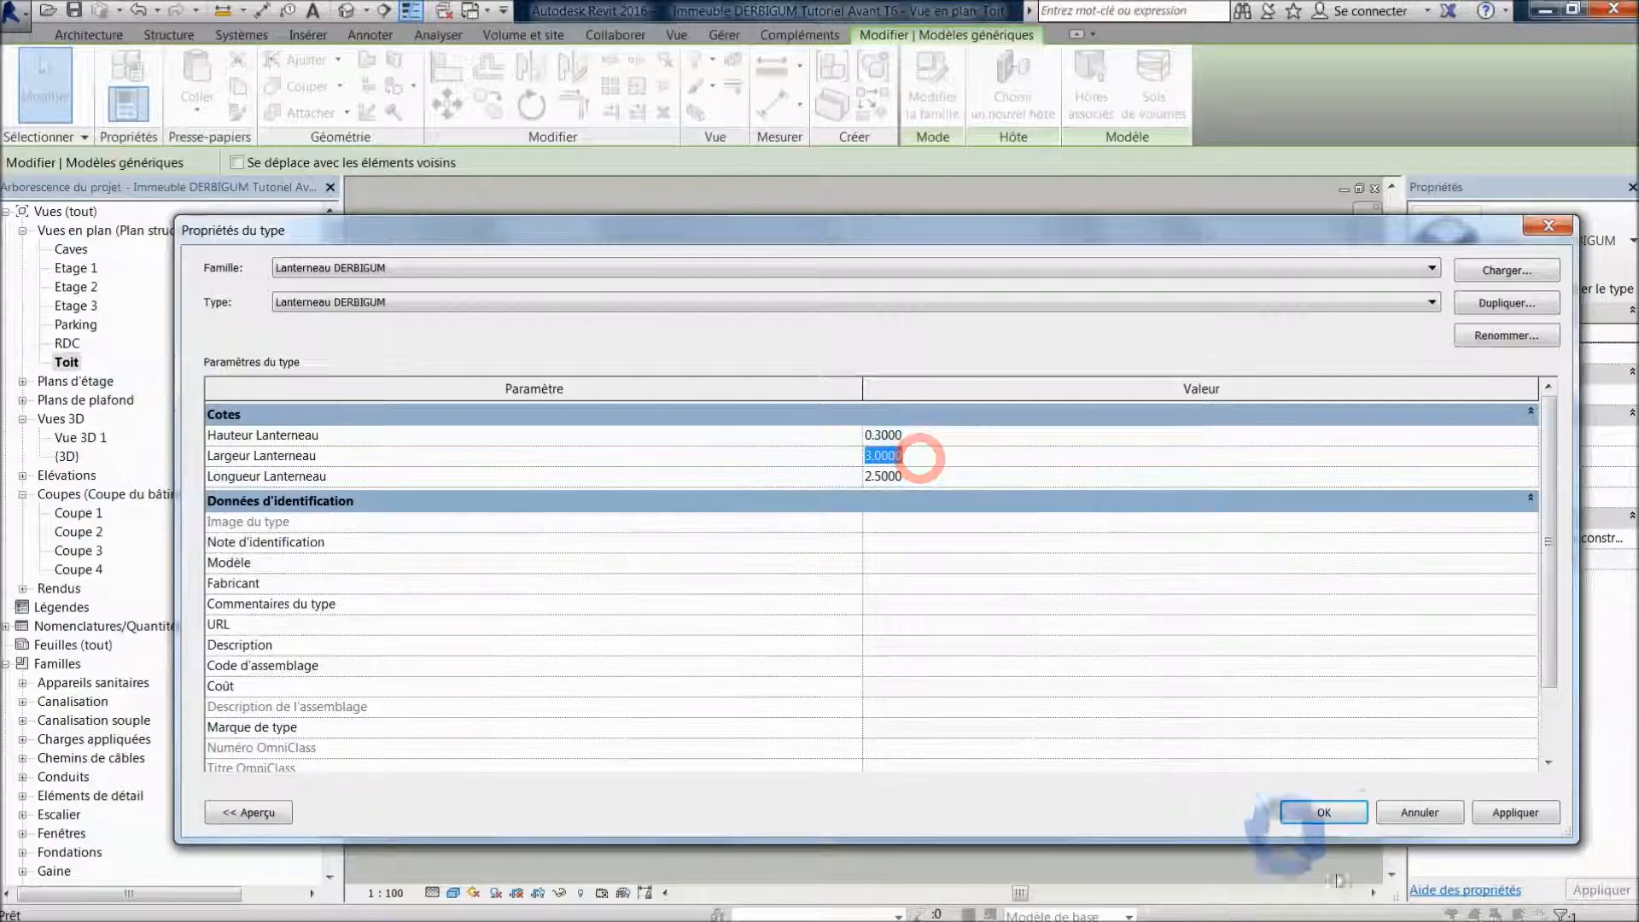
pyautogui.click(1332, 812)
pyautogui.scroll(-2, 943, 638)
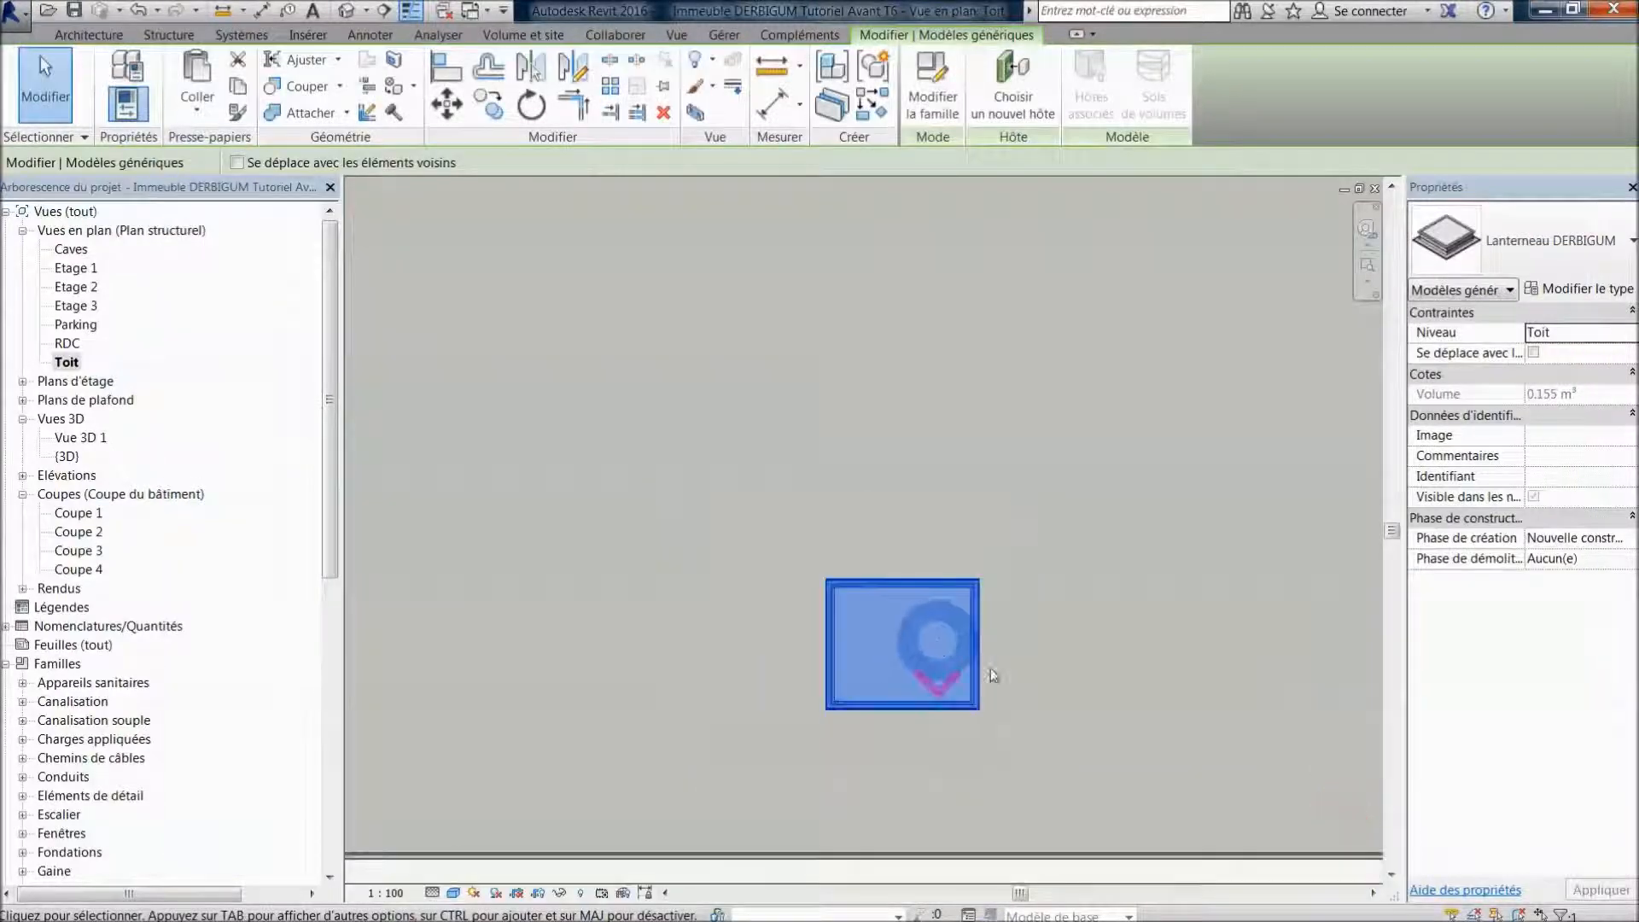
pyautogui.click(1053, 677)
# - Draw a horizontal building section through the middle of the skylight, extending slightly past both sides
pyautogui.click(922, 587)
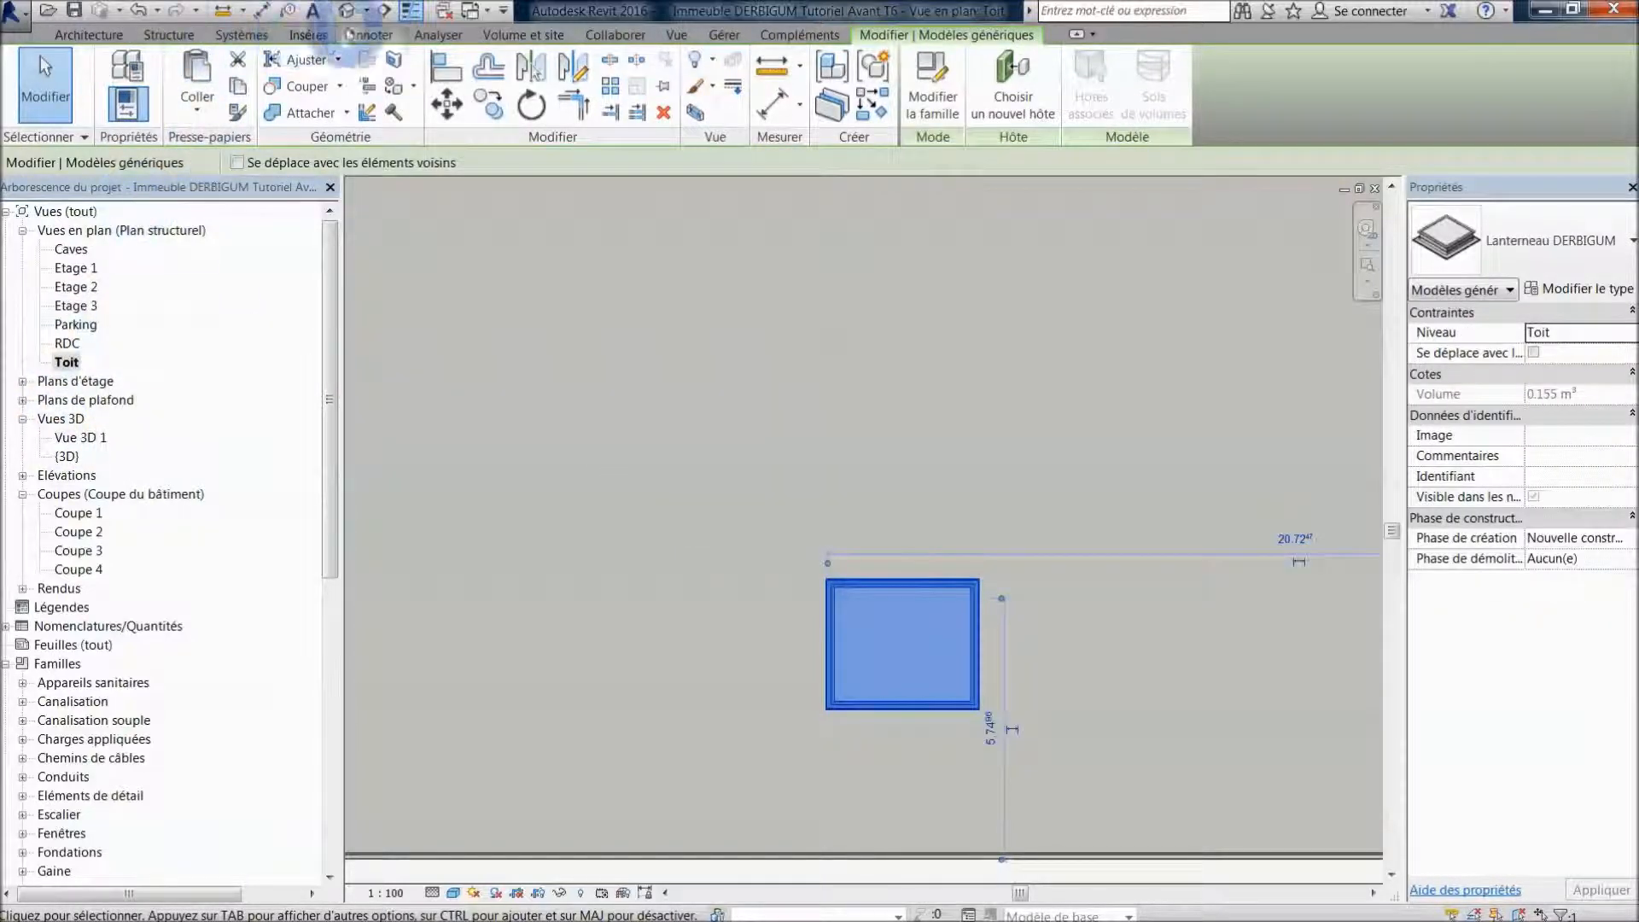
pyautogui.click(381, 11)
pyautogui.click(781, 659)
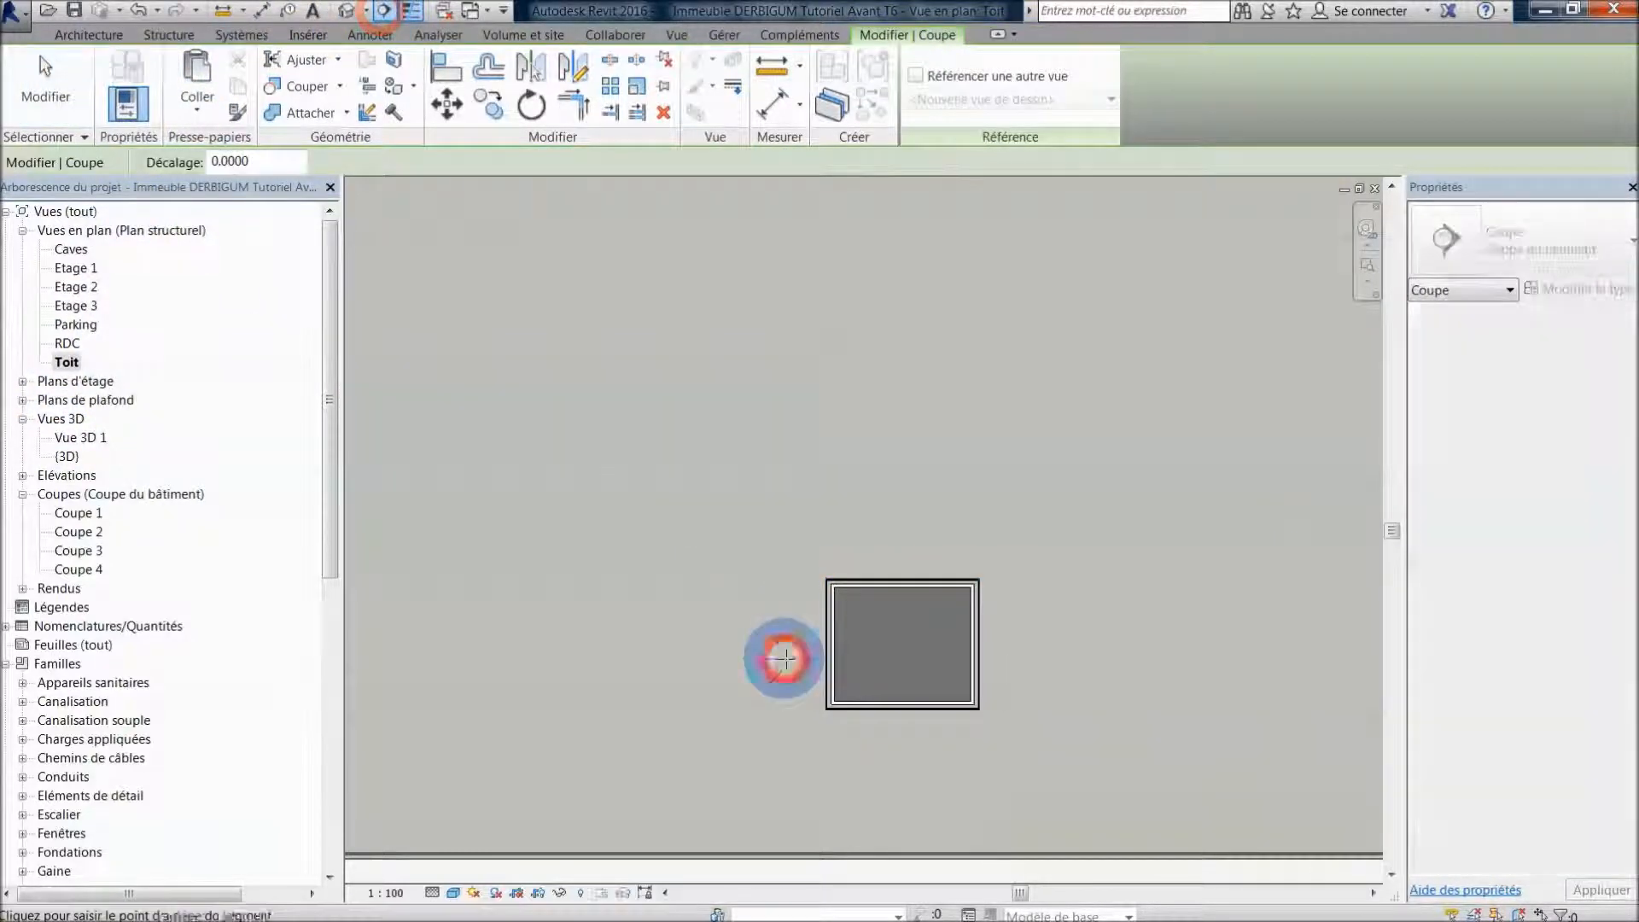
pyautogui.click(1016, 658)
# - Open the new section's view and inspect the skylight's upstand where it meets the roof layers
pyautogui.rightClick(765, 658)
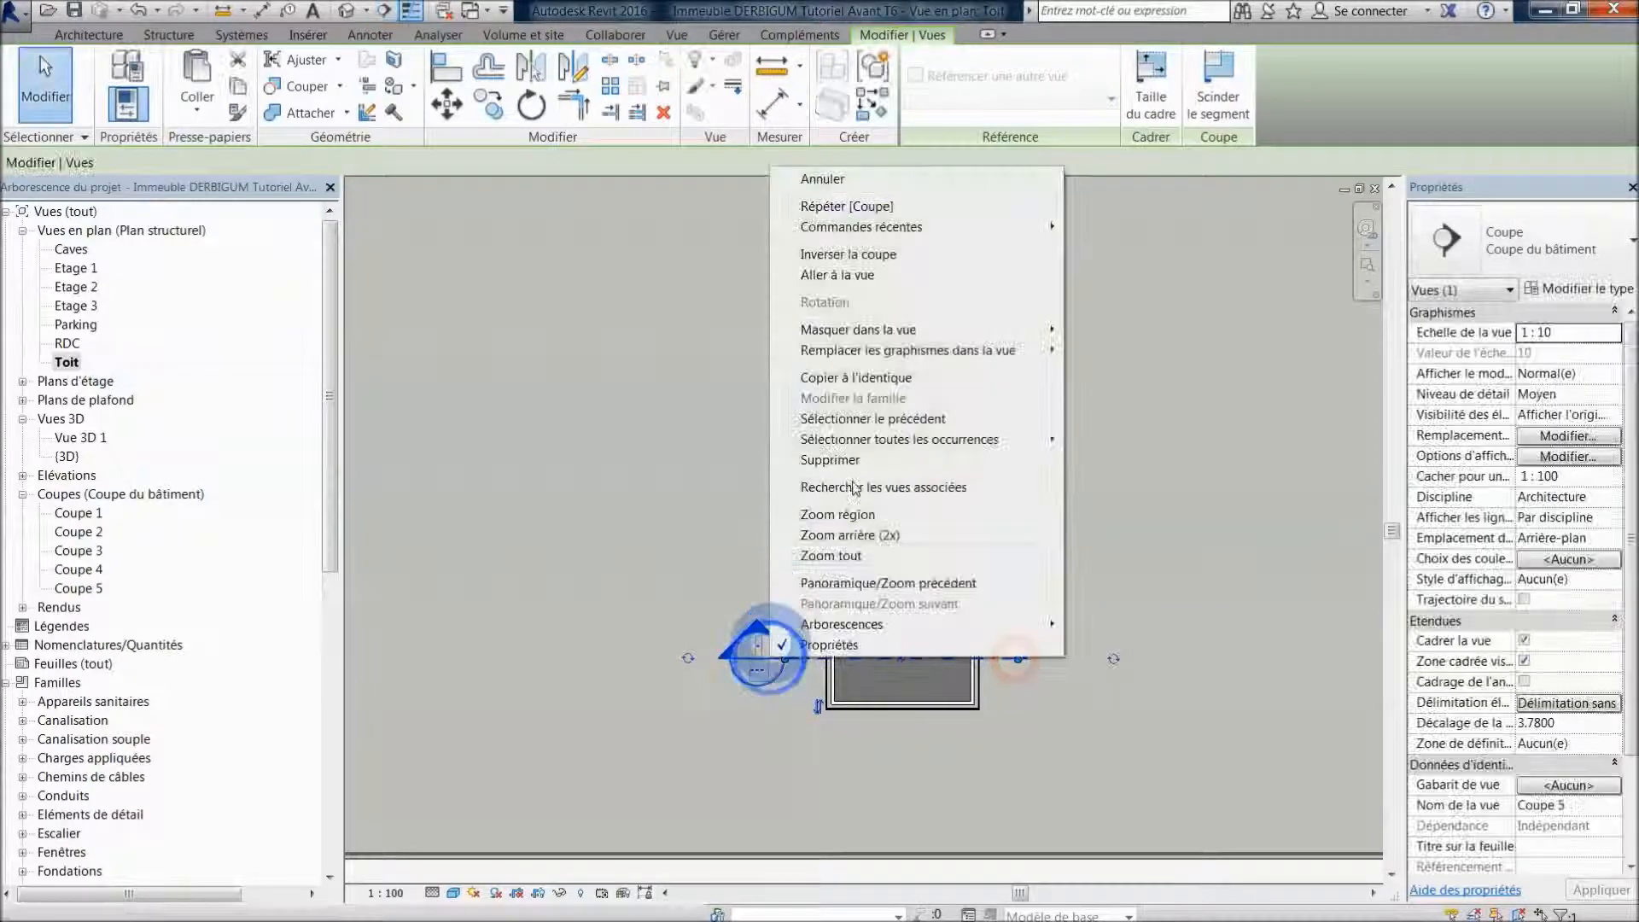
pyautogui.click(864, 274)
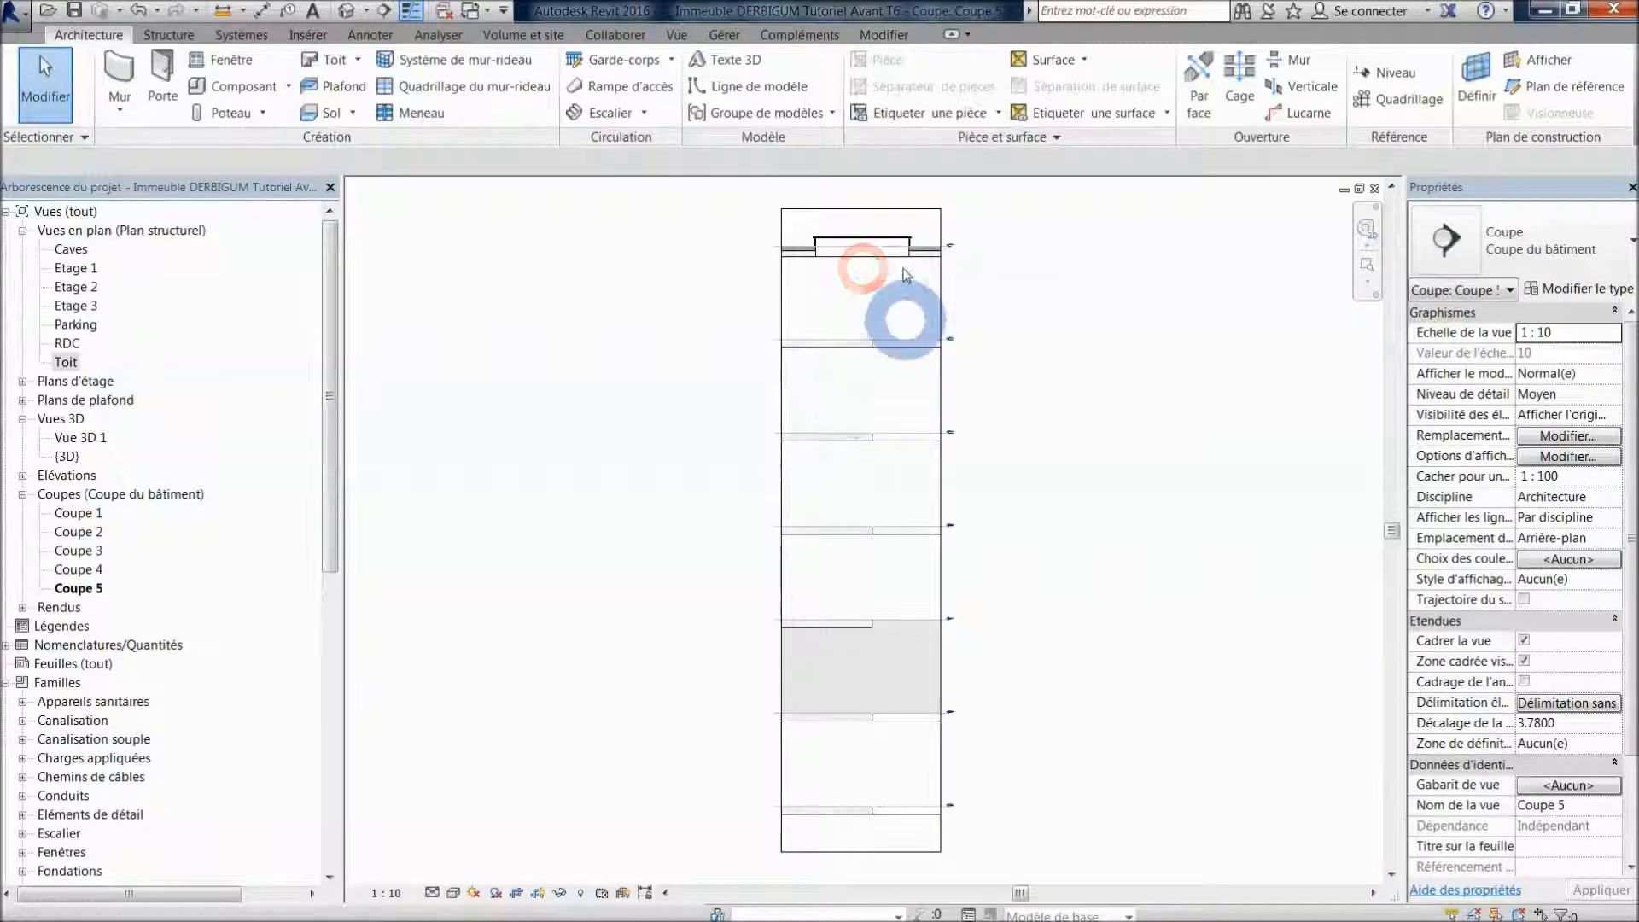
pyautogui.scroll(5, 880, 249)
pyautogui.moveTo(907, 250); pyautogui.dragTo(893, 457, button='middle')
pyautogui.scroll(6, 897, 461)
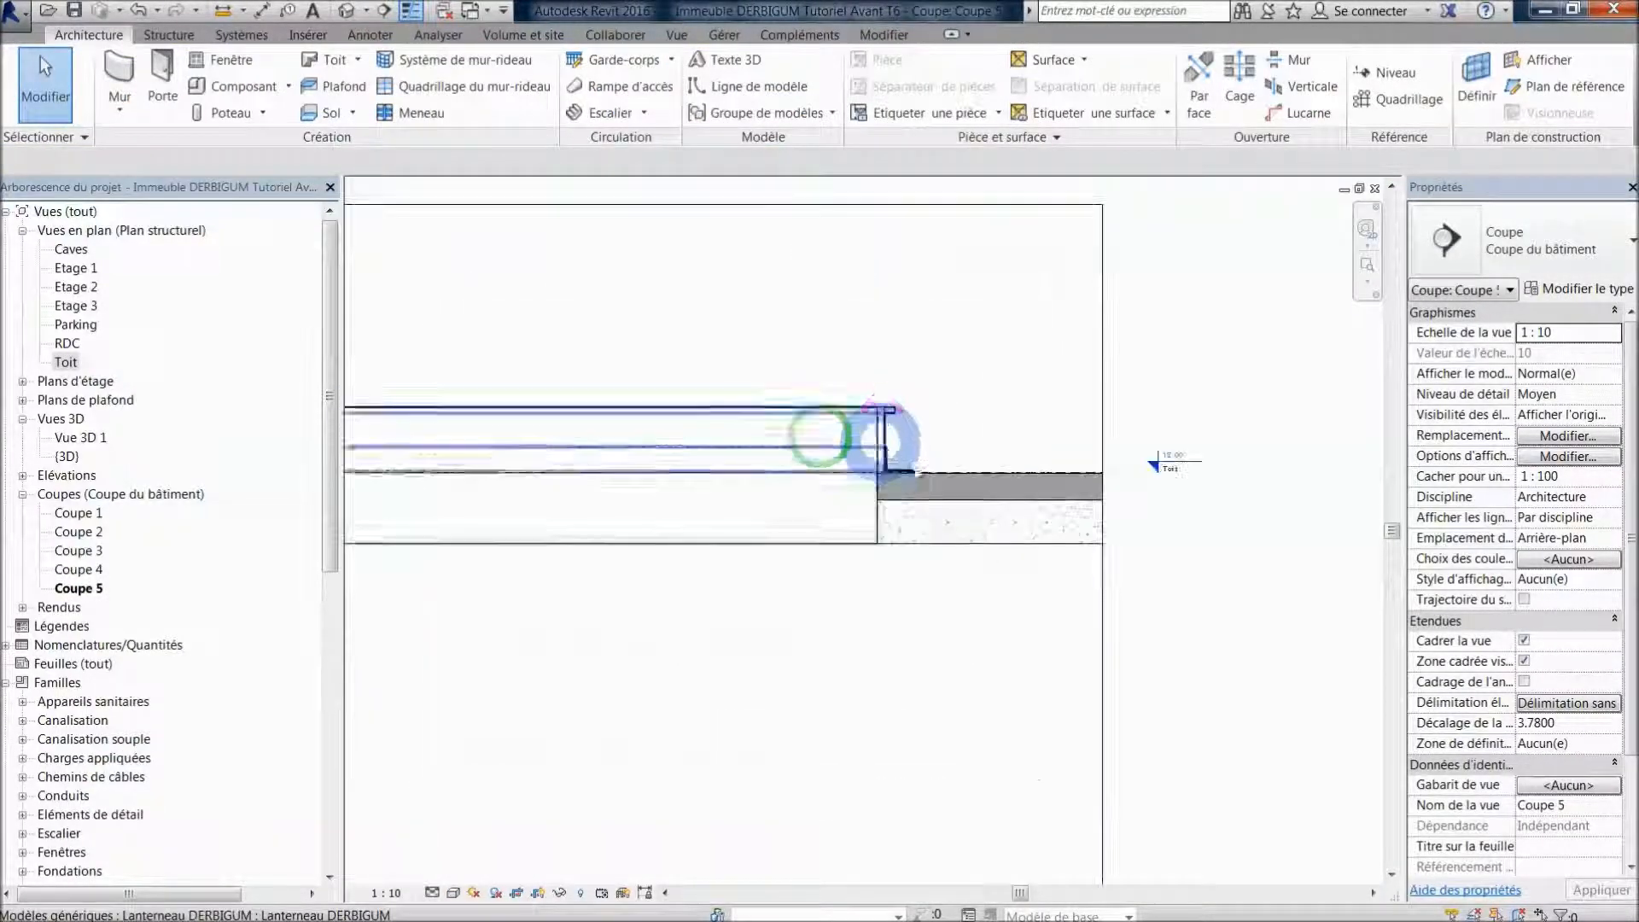
# - Create a drafting view named Détails de Lanterneaux at scale 1:10 and show it among the project's detail views
pyautogui.scroll(-6, 982, 491)
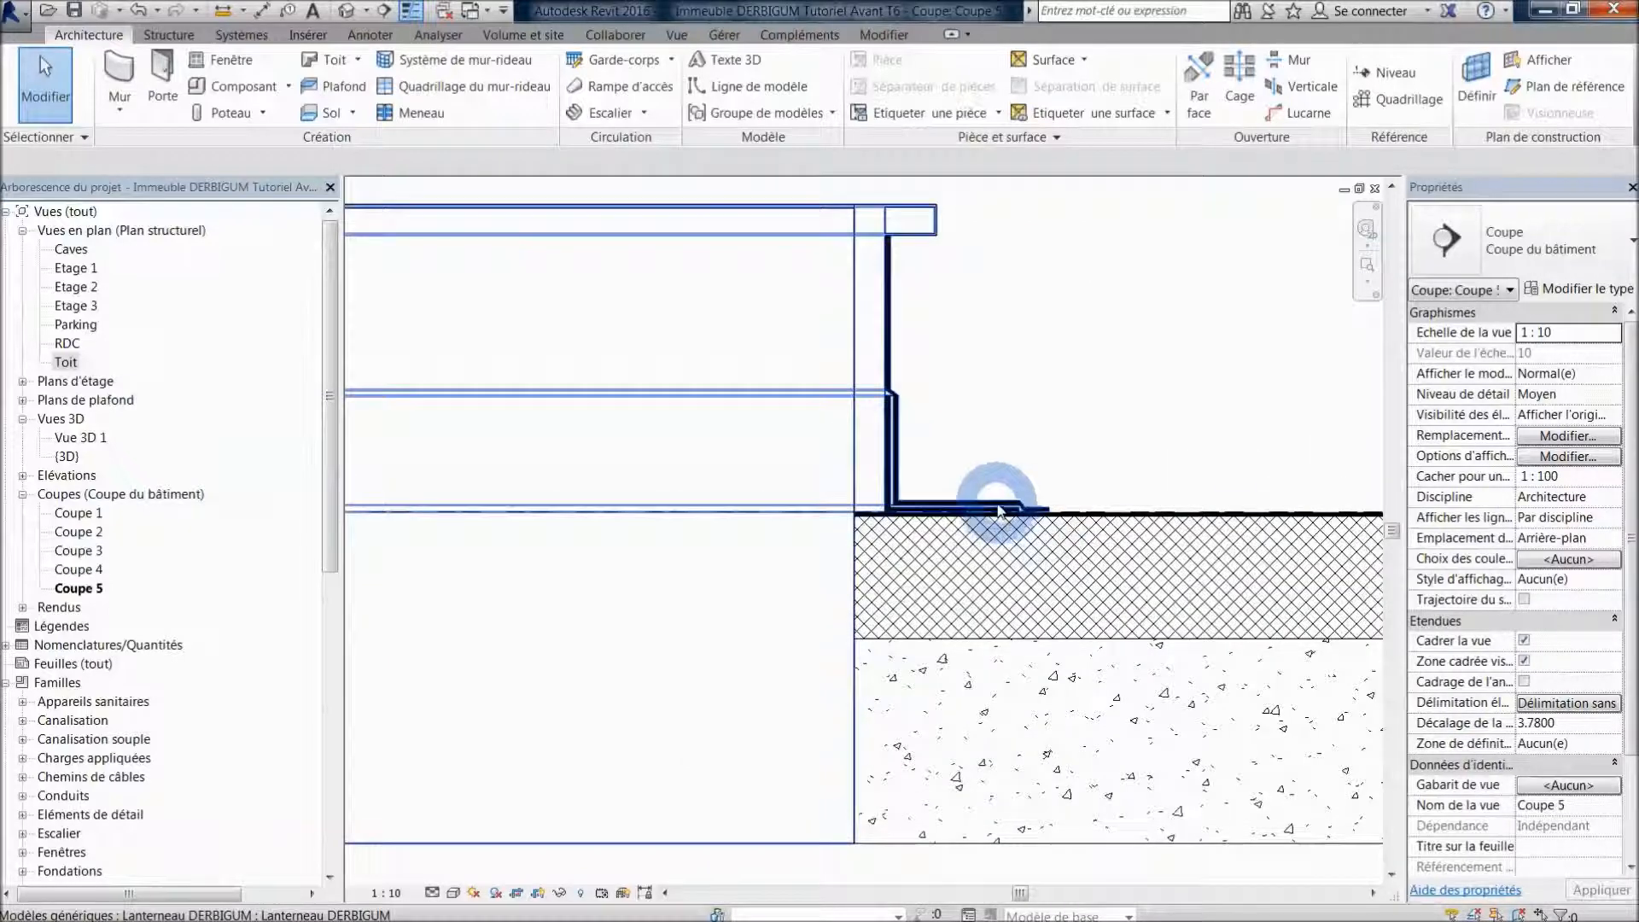
pyautogui.scroll(-2, 994, 511)
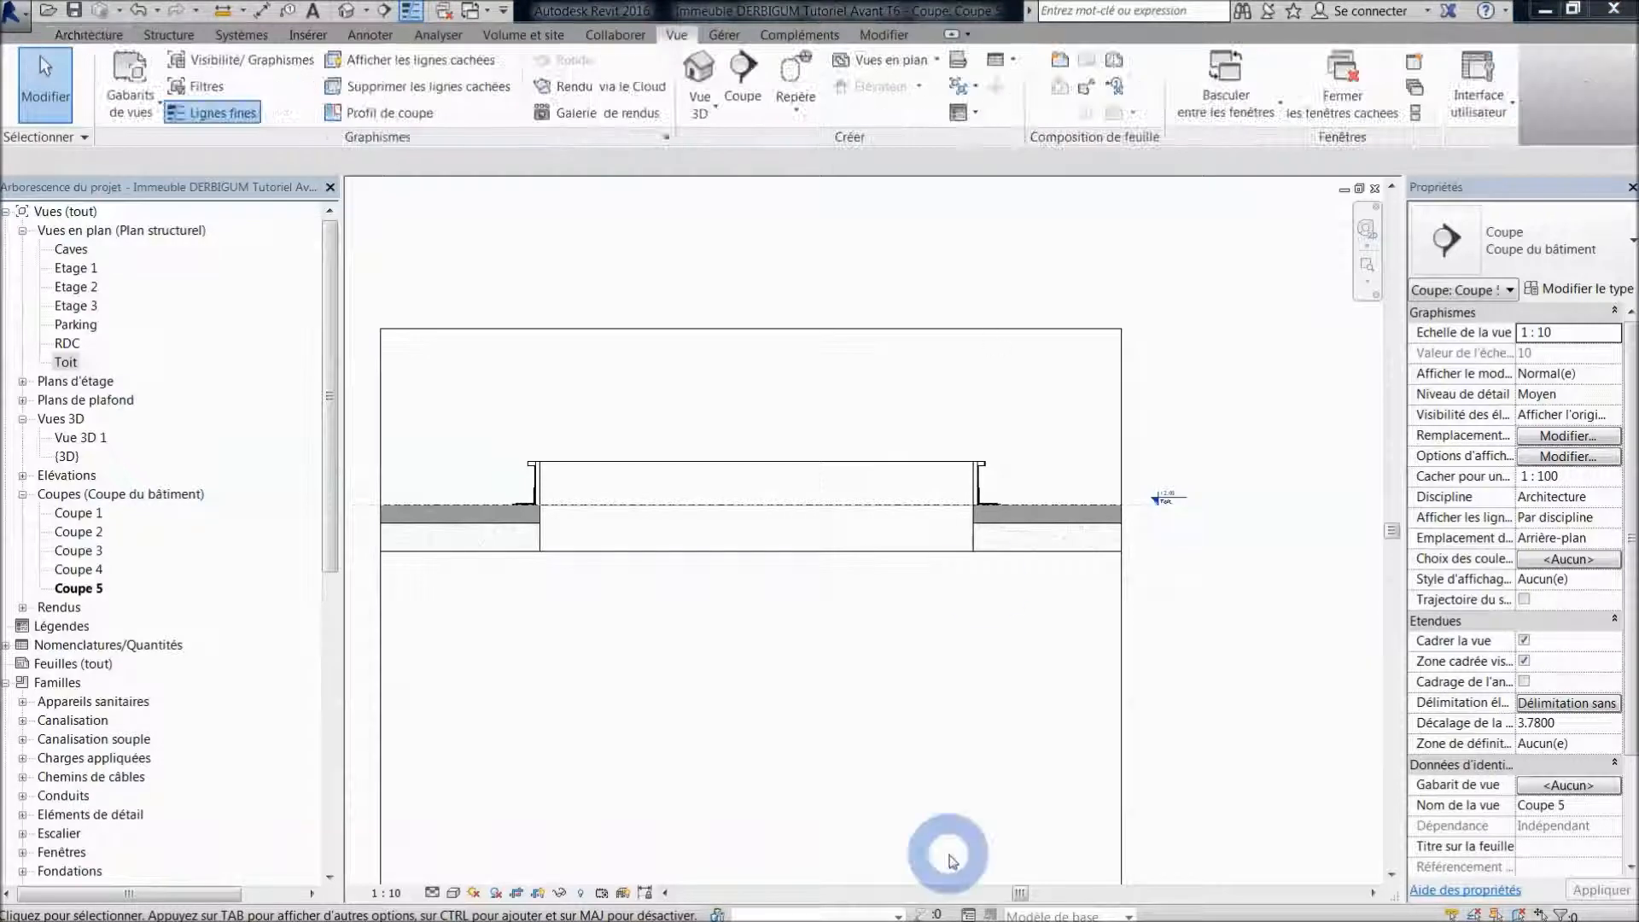
pyautogui.click(679, 38)
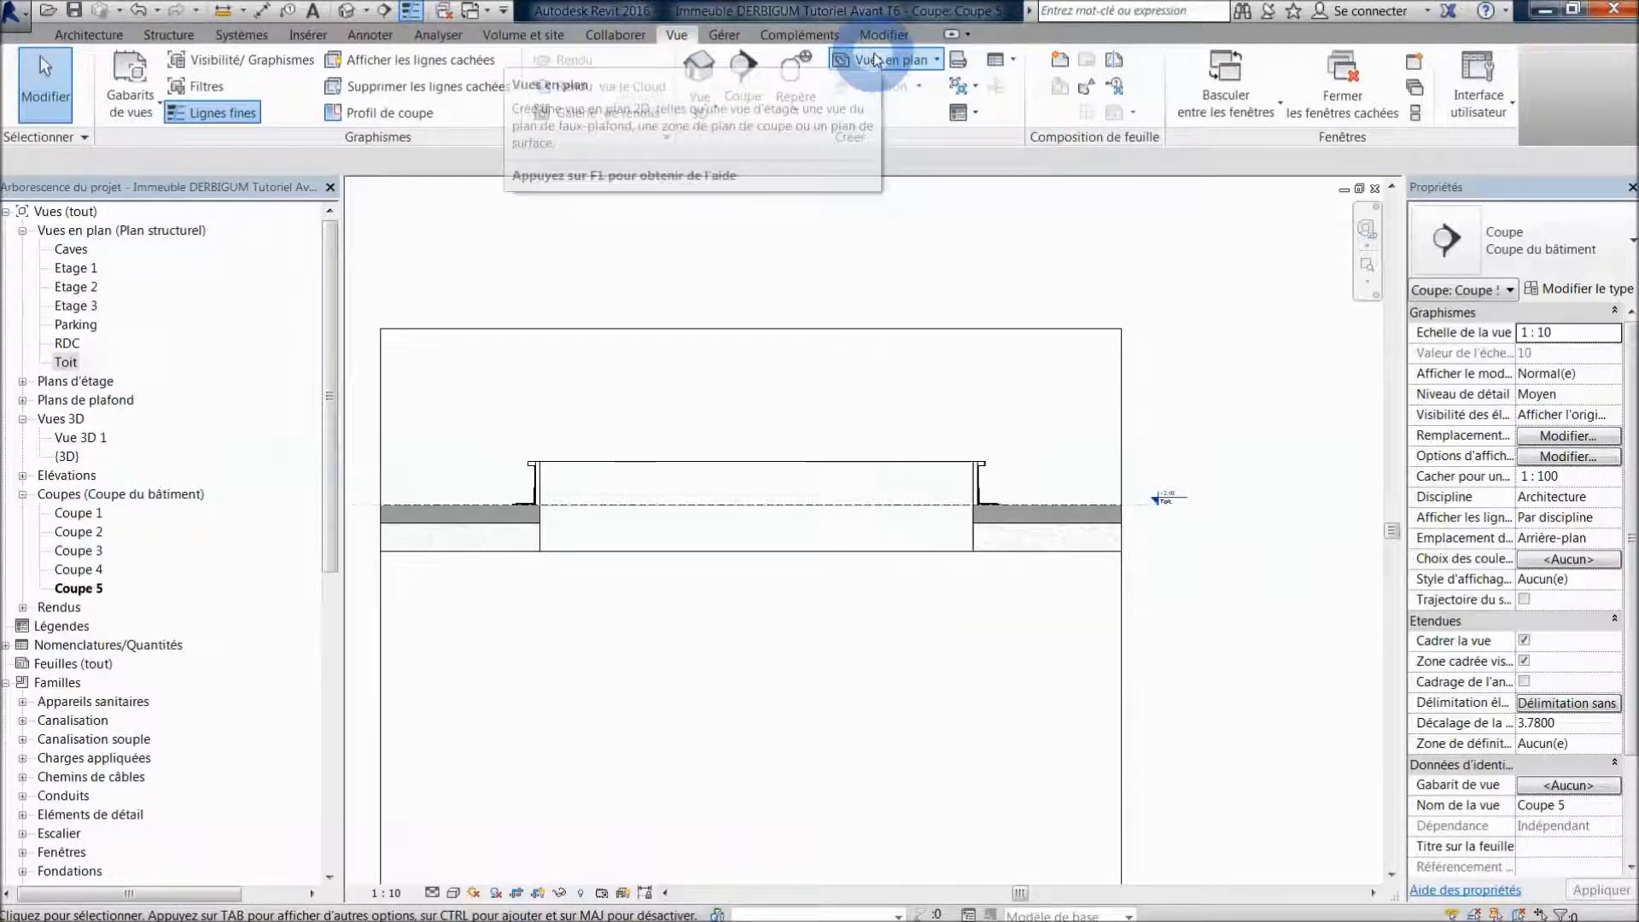
pyautogui.click(957, 60)
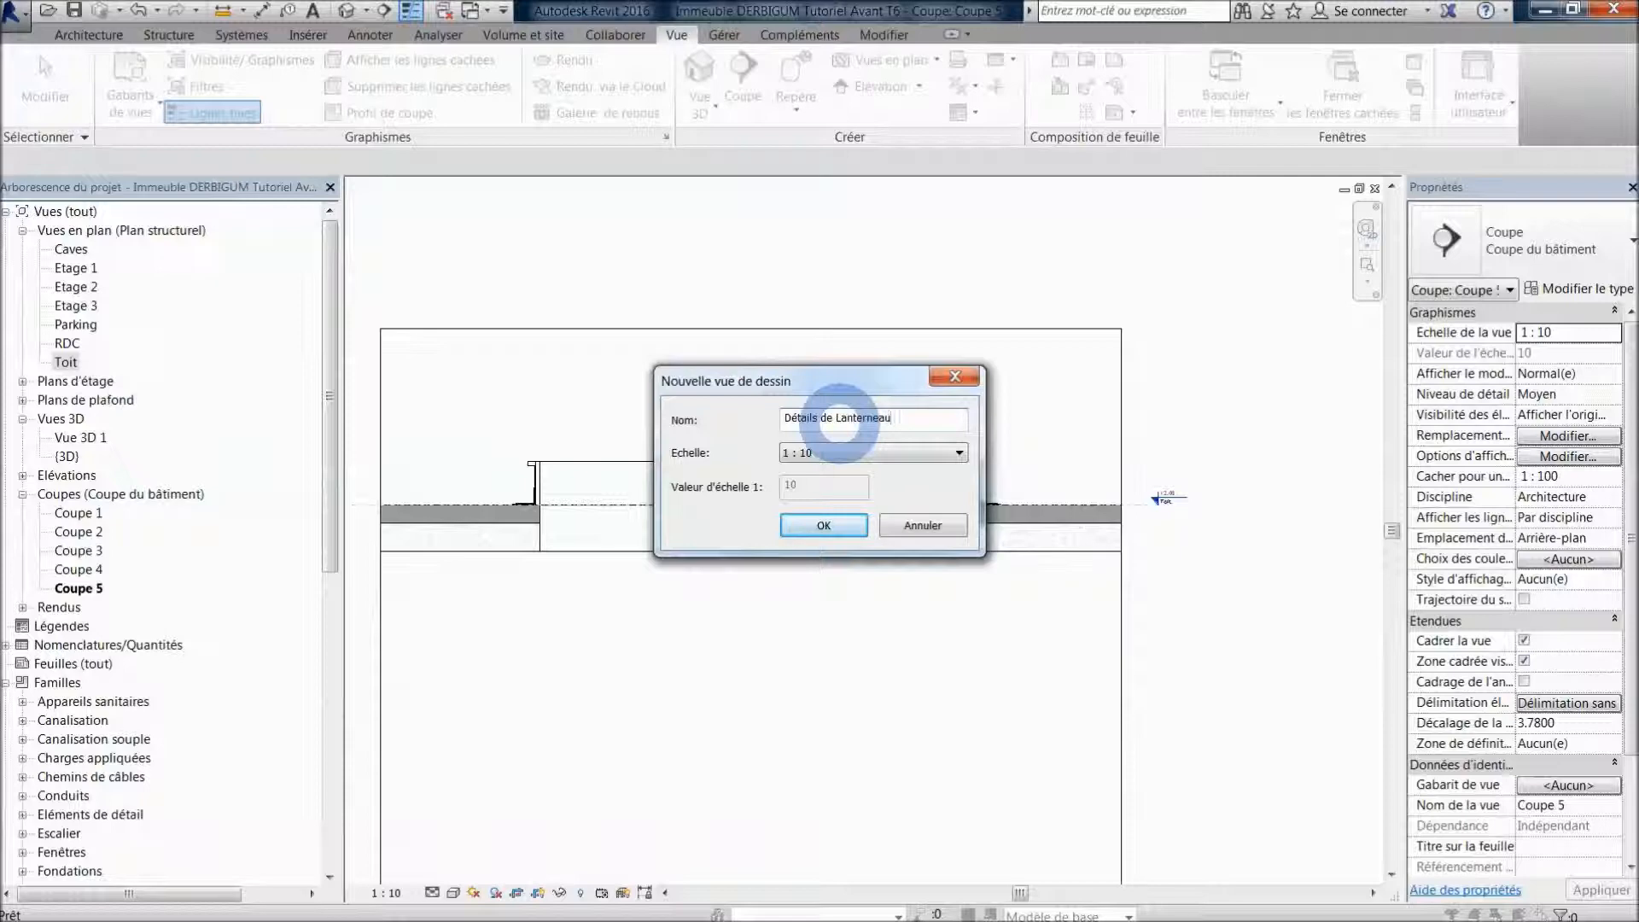
pyautogui.click(826, 524)
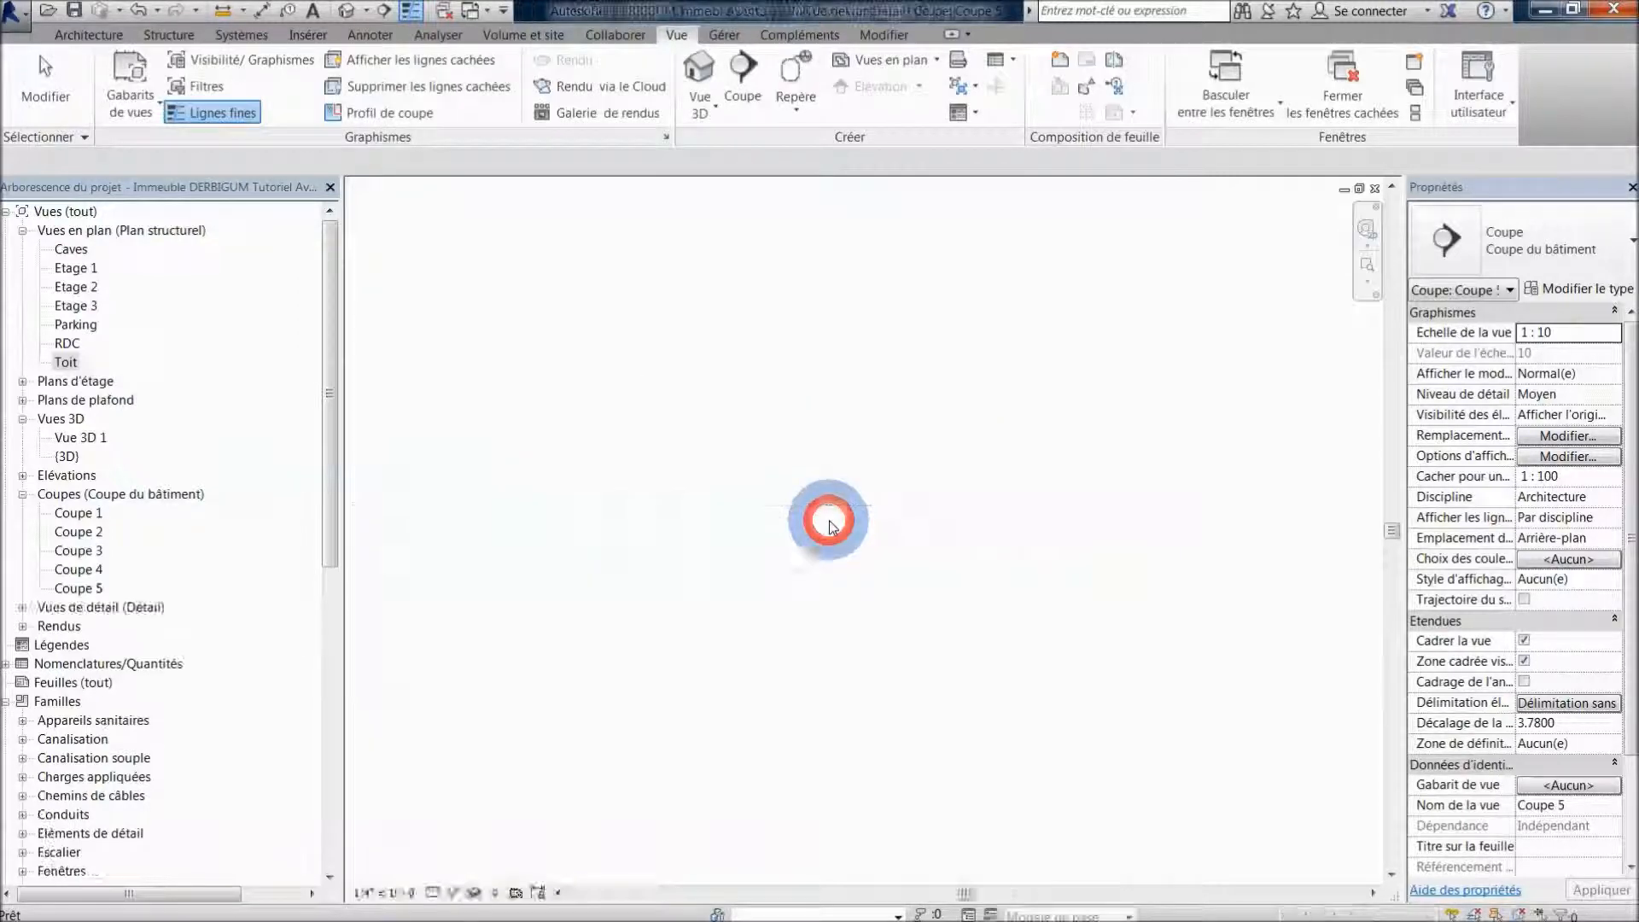
pyautogui.click(22, 608)
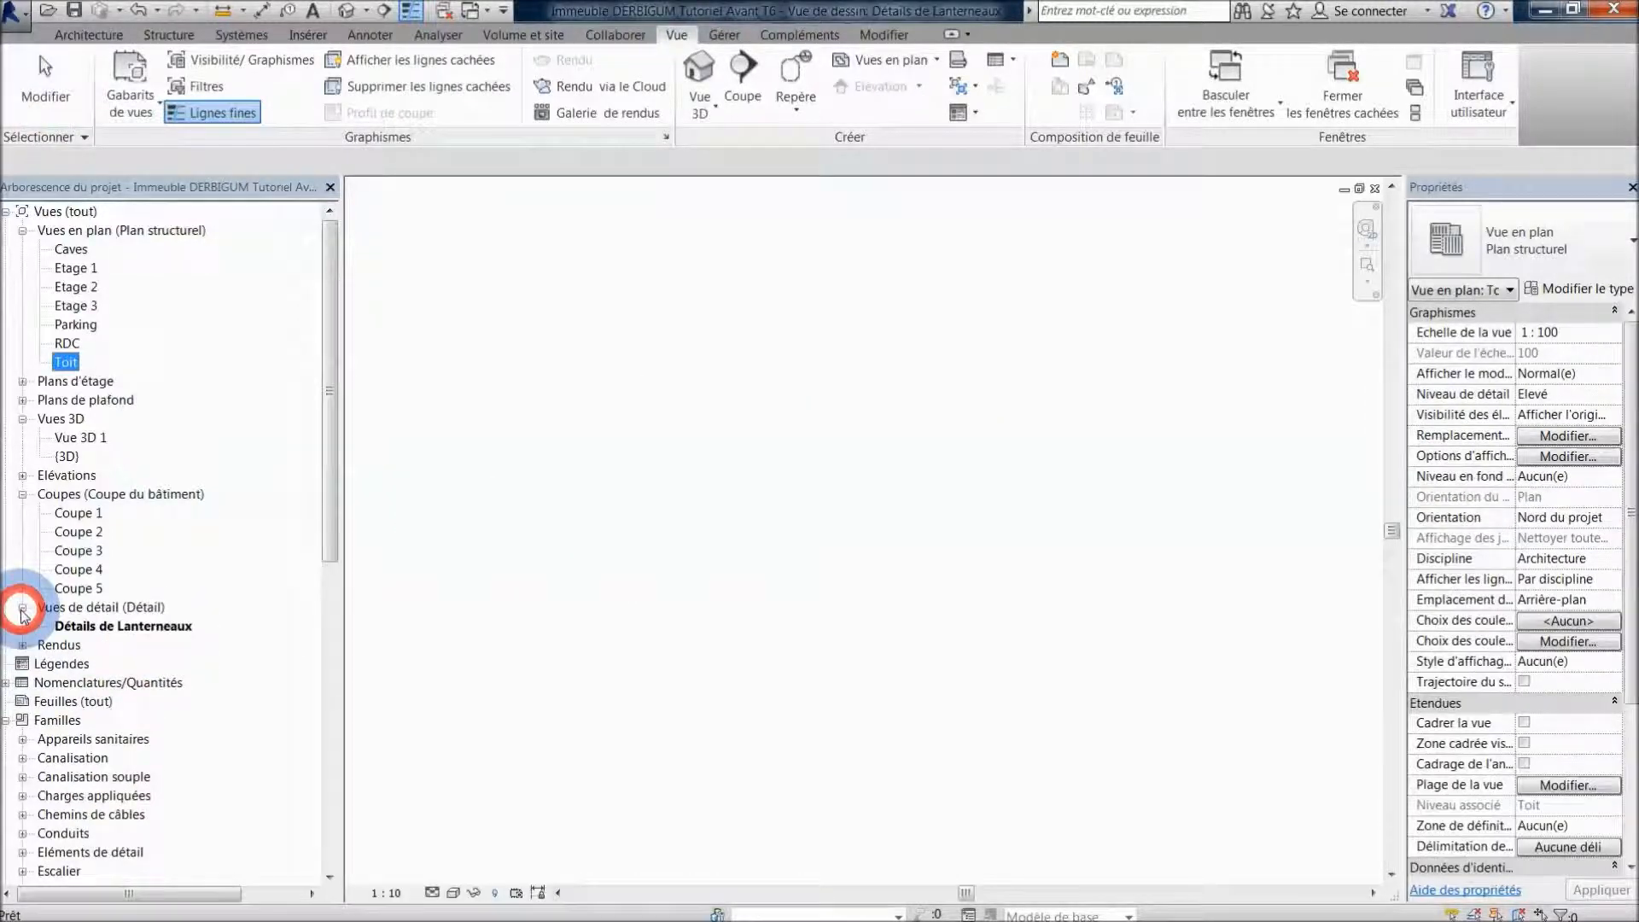
# - Switch to the DERBIGUM_BIM_LIBRARY_V2 project and open its Détail Relevé sur Lanterneau detail view
pyautogui.click(470, 11)
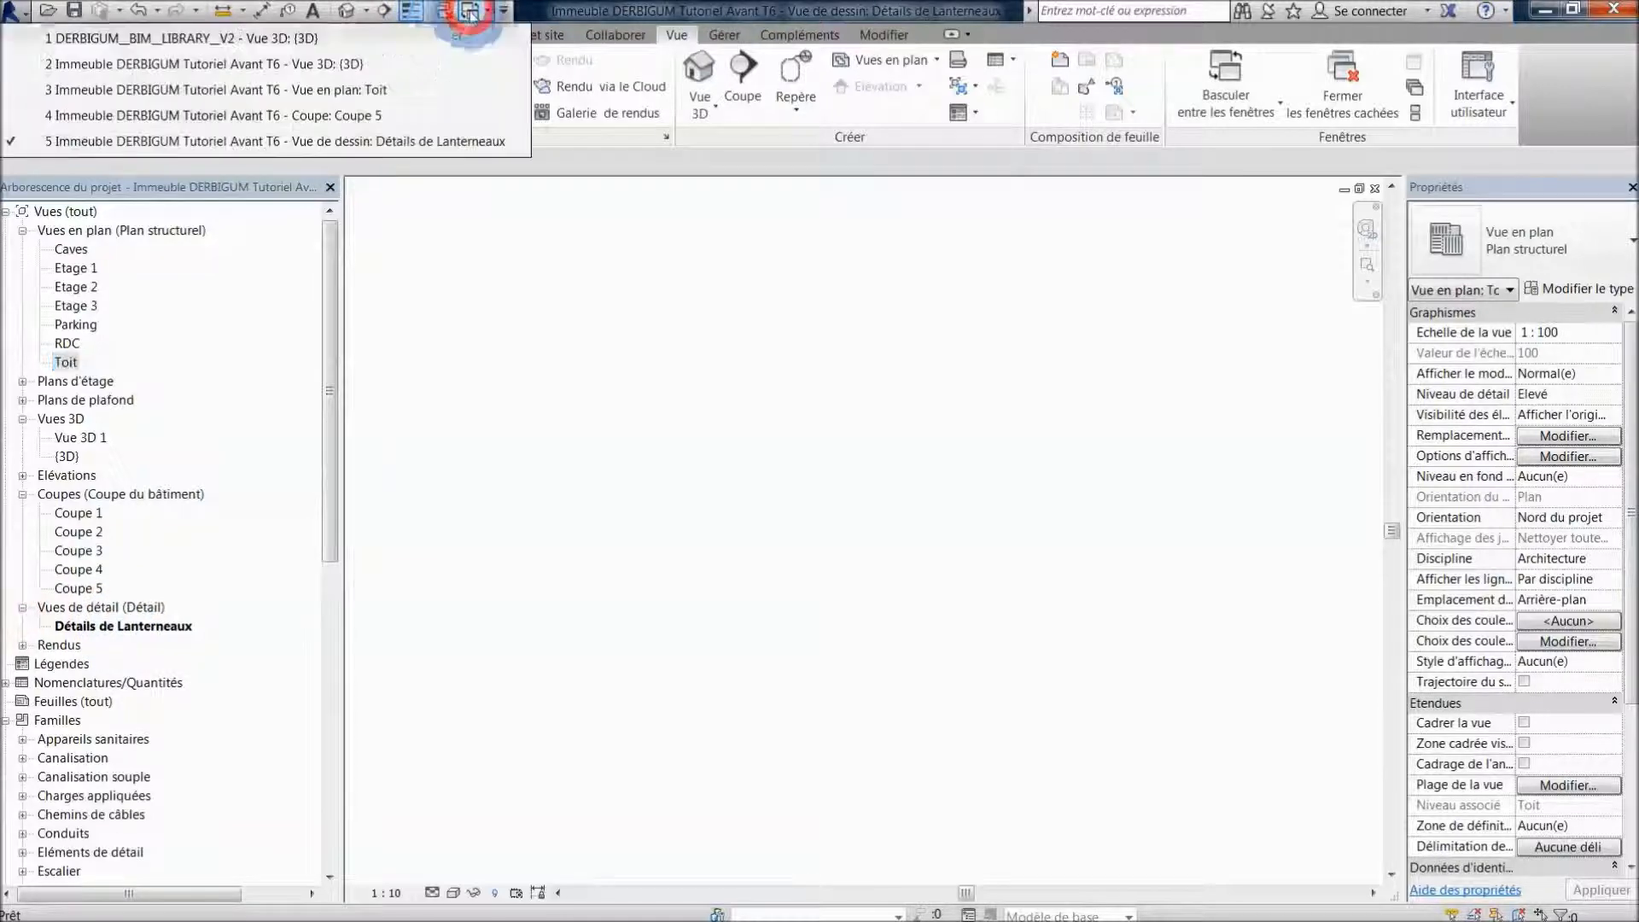
pyautogui.click(351, 44)
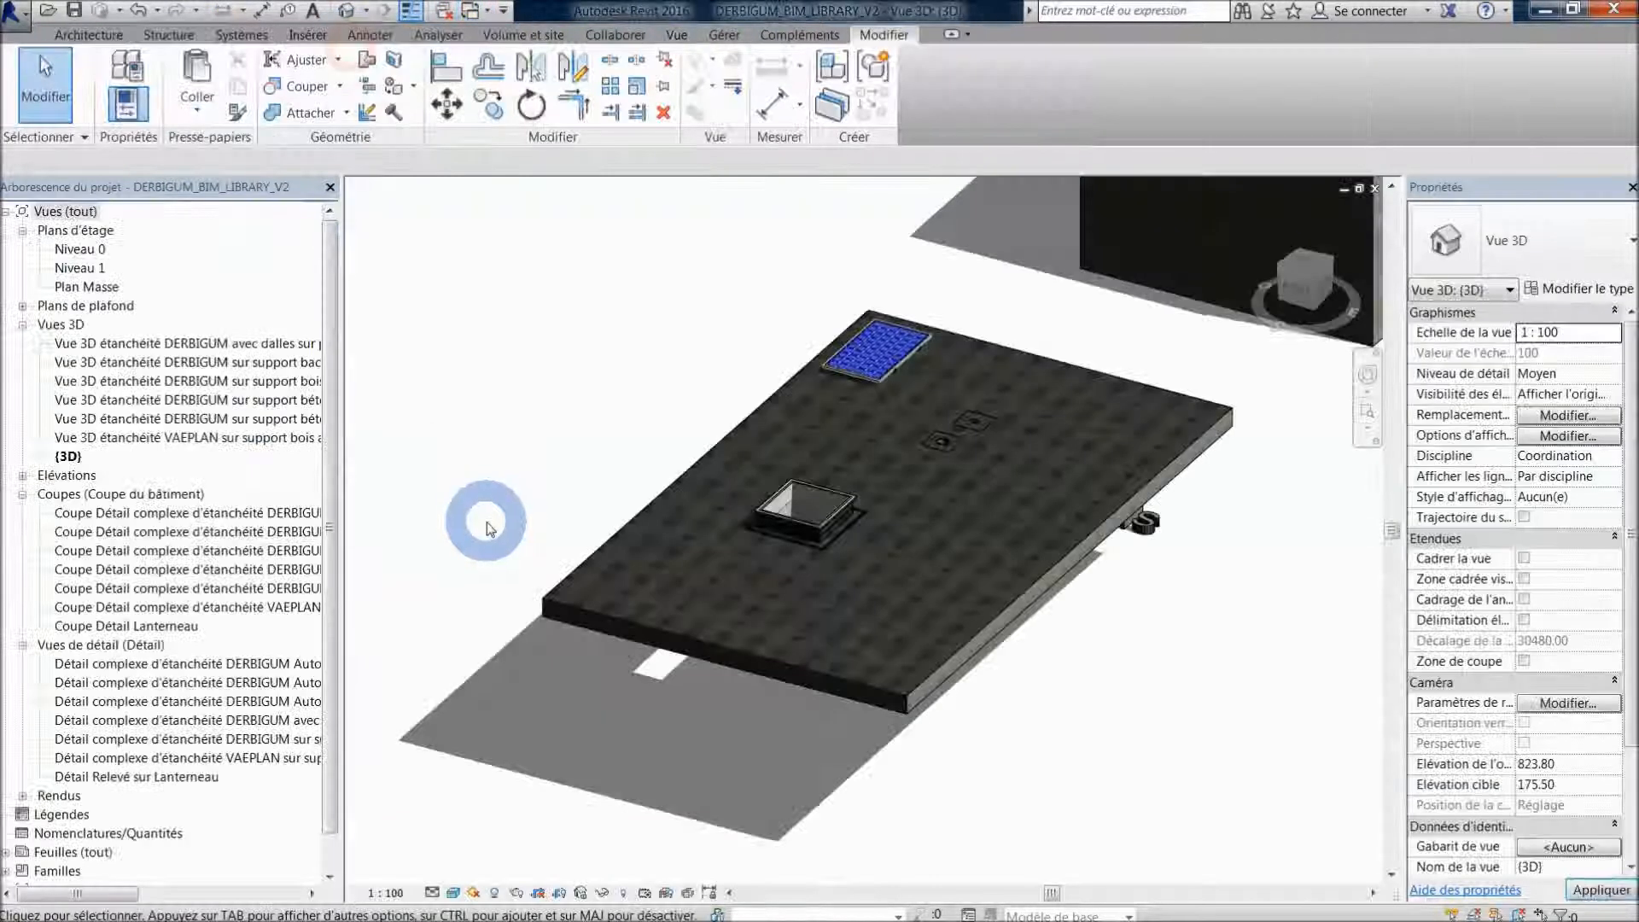
pyautogui.doubleClick(139, 780)
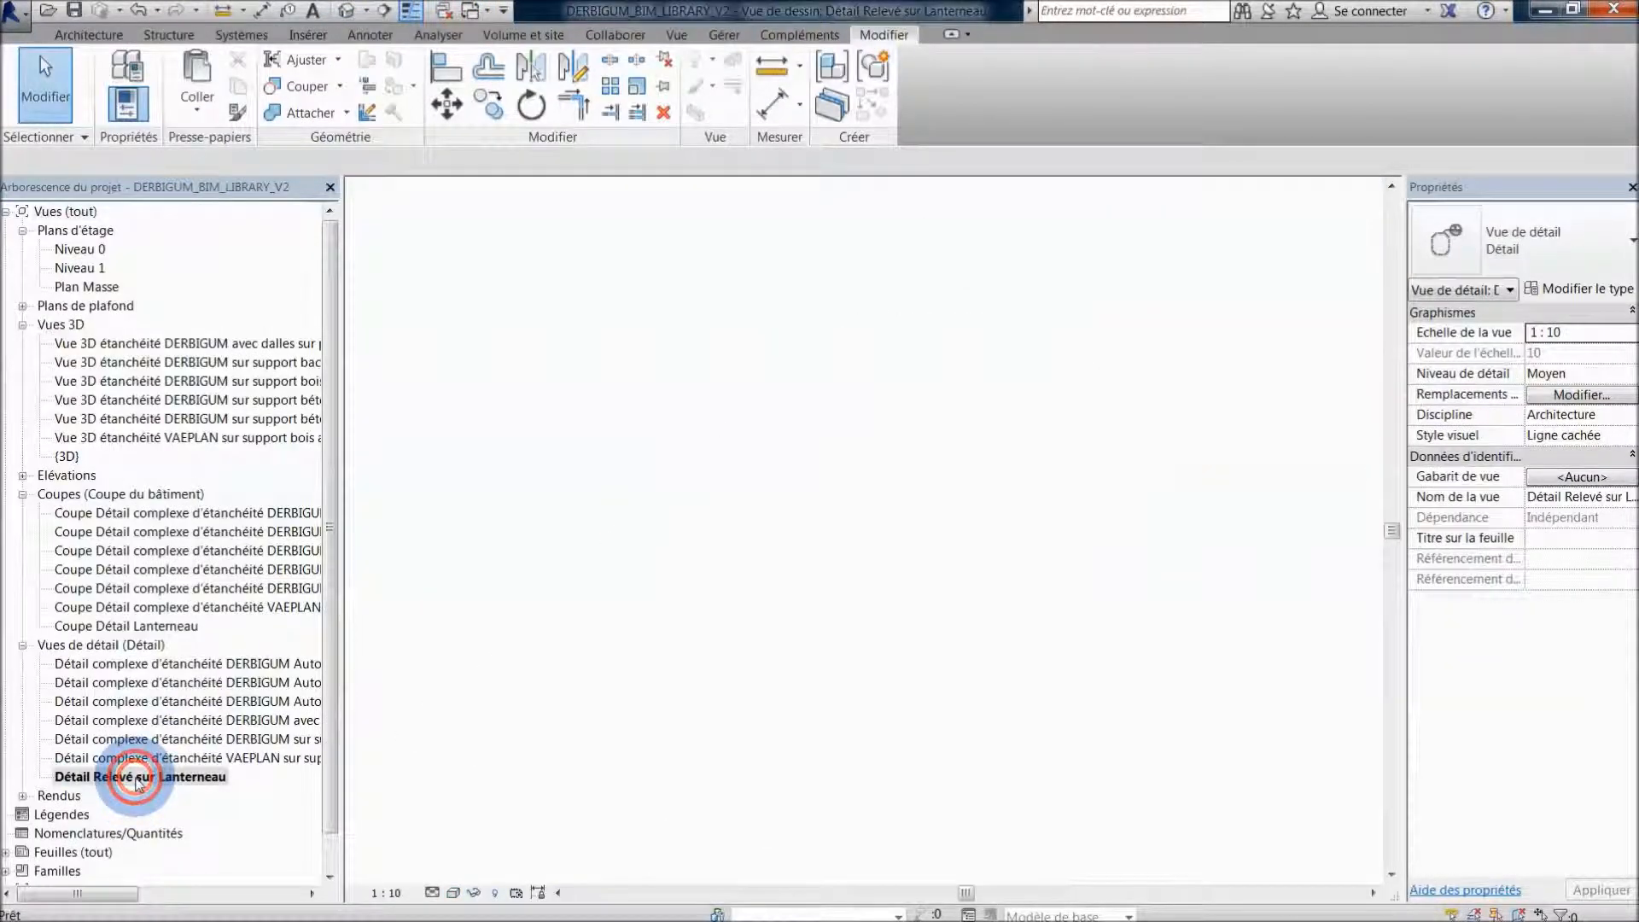
pyautogui.scroll(-2, 1029, 470)
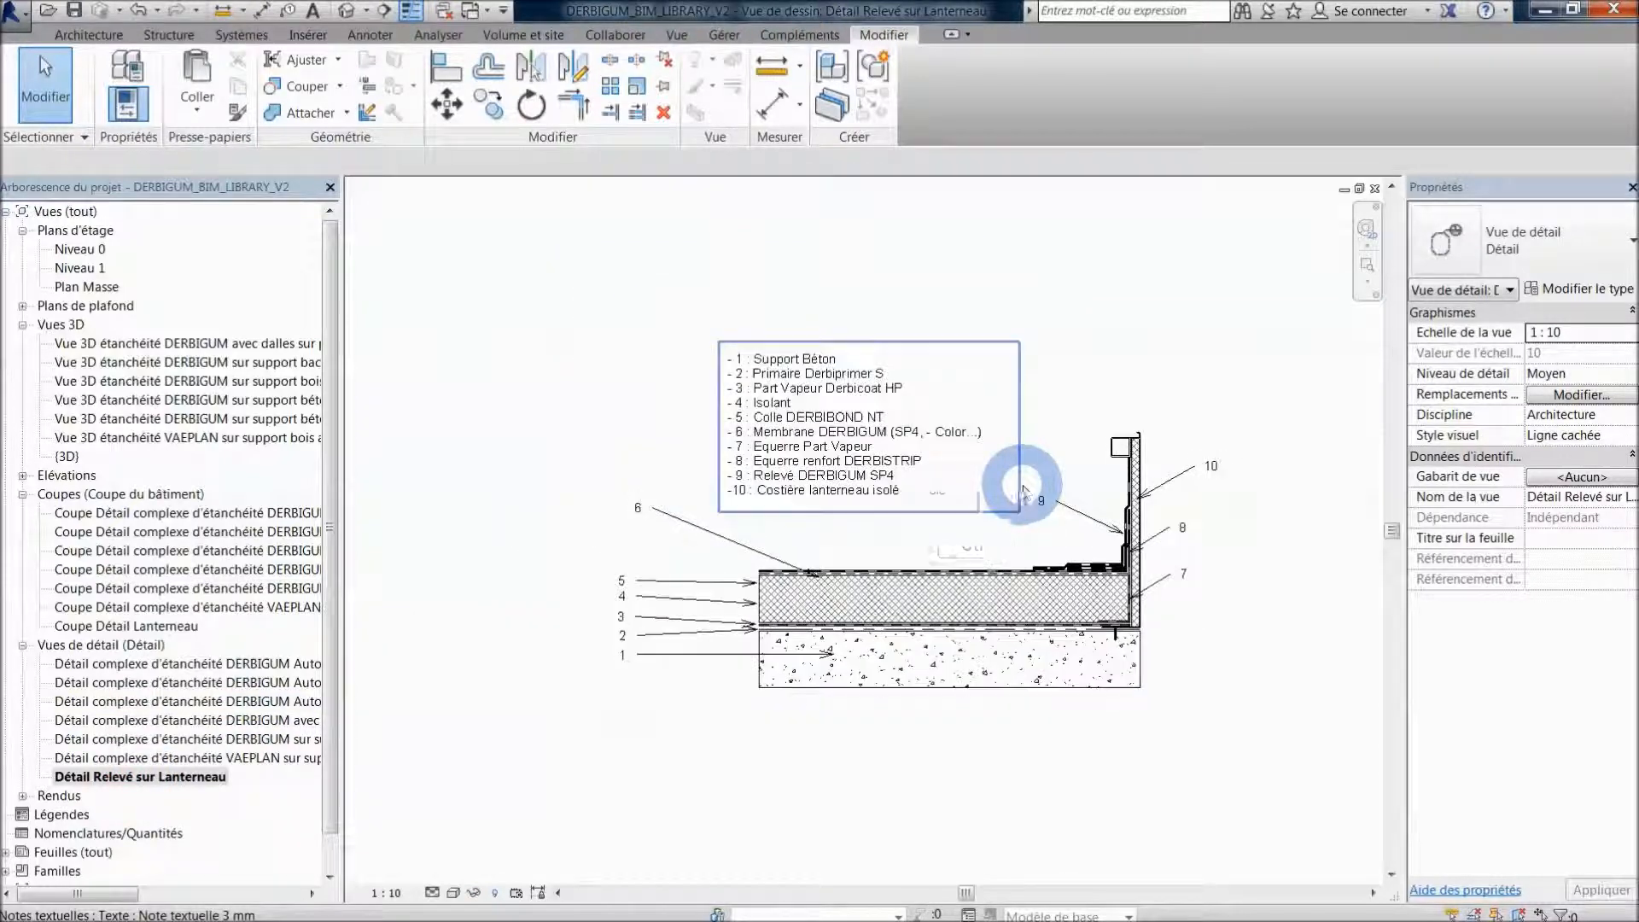
# - Copy the entire annotated upstand detail into the building project's Détails de Lanterneaux view, accepting the duplicate types
pyautogui.moveTo(1236, 755); pyautogui.dragTo(547, 269)
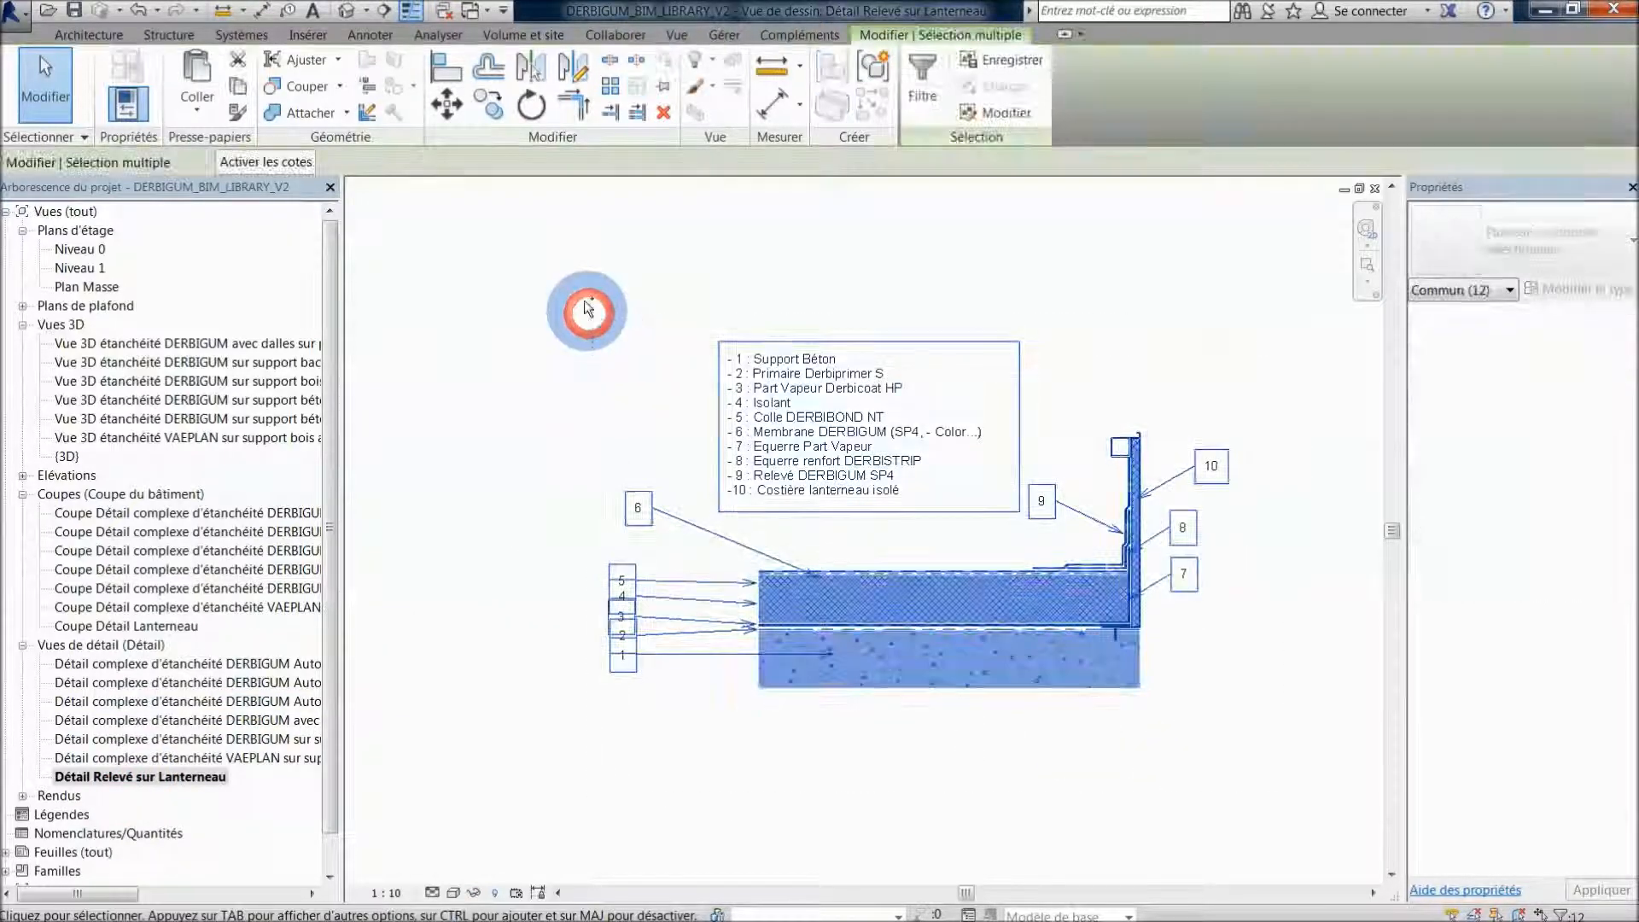
pyautogui.click(470, 10)
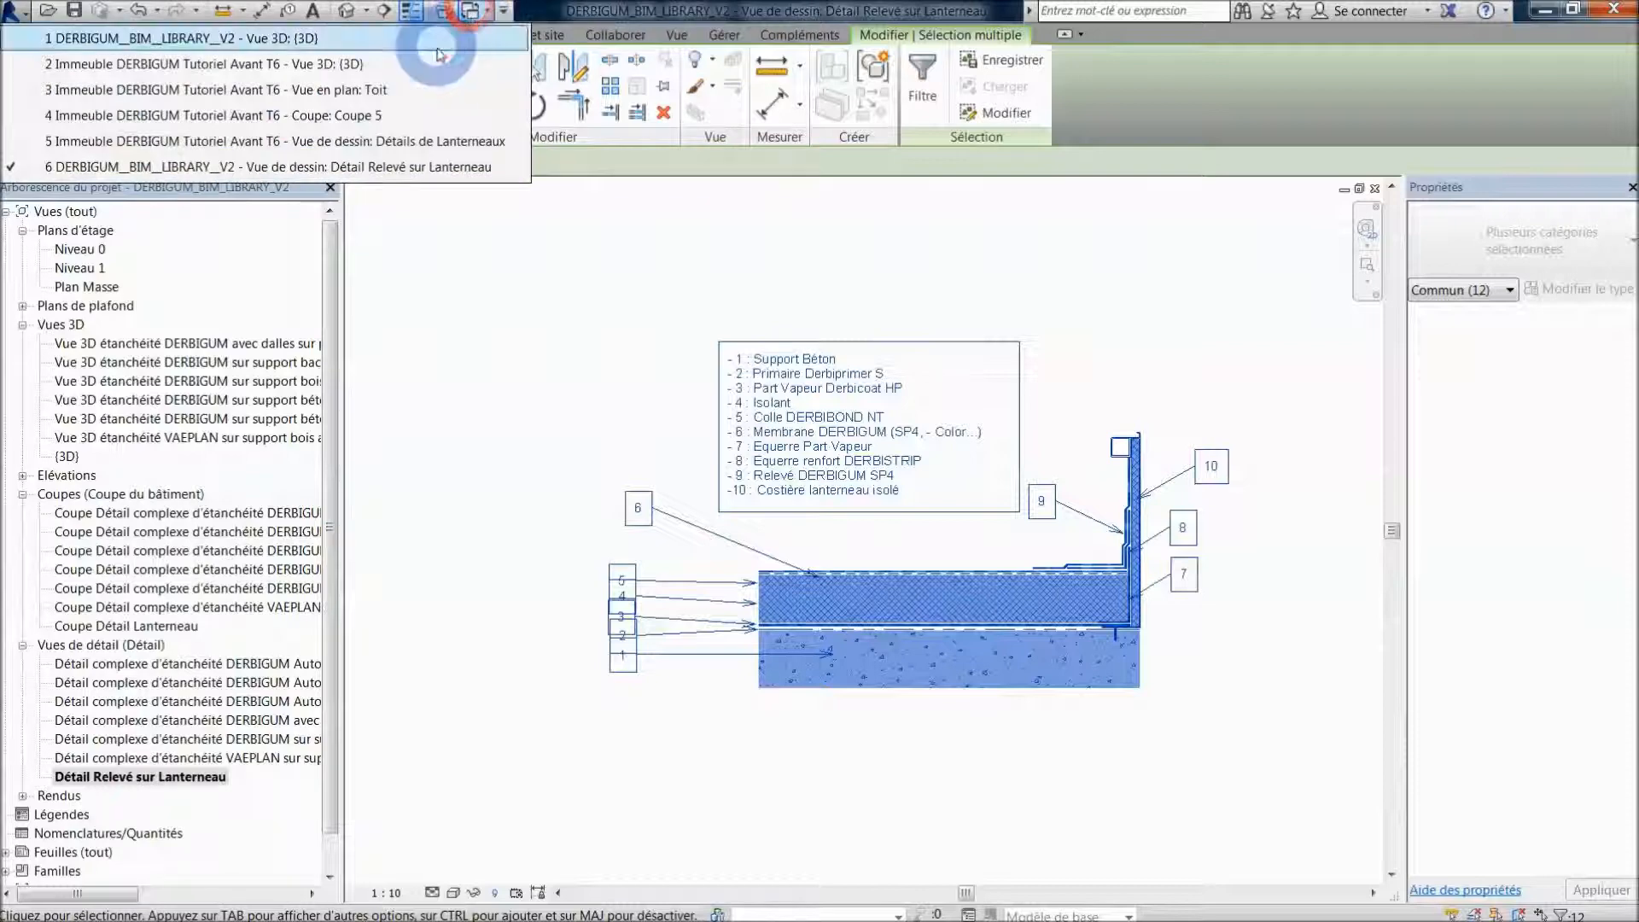
pyautogui.click(433, 141)
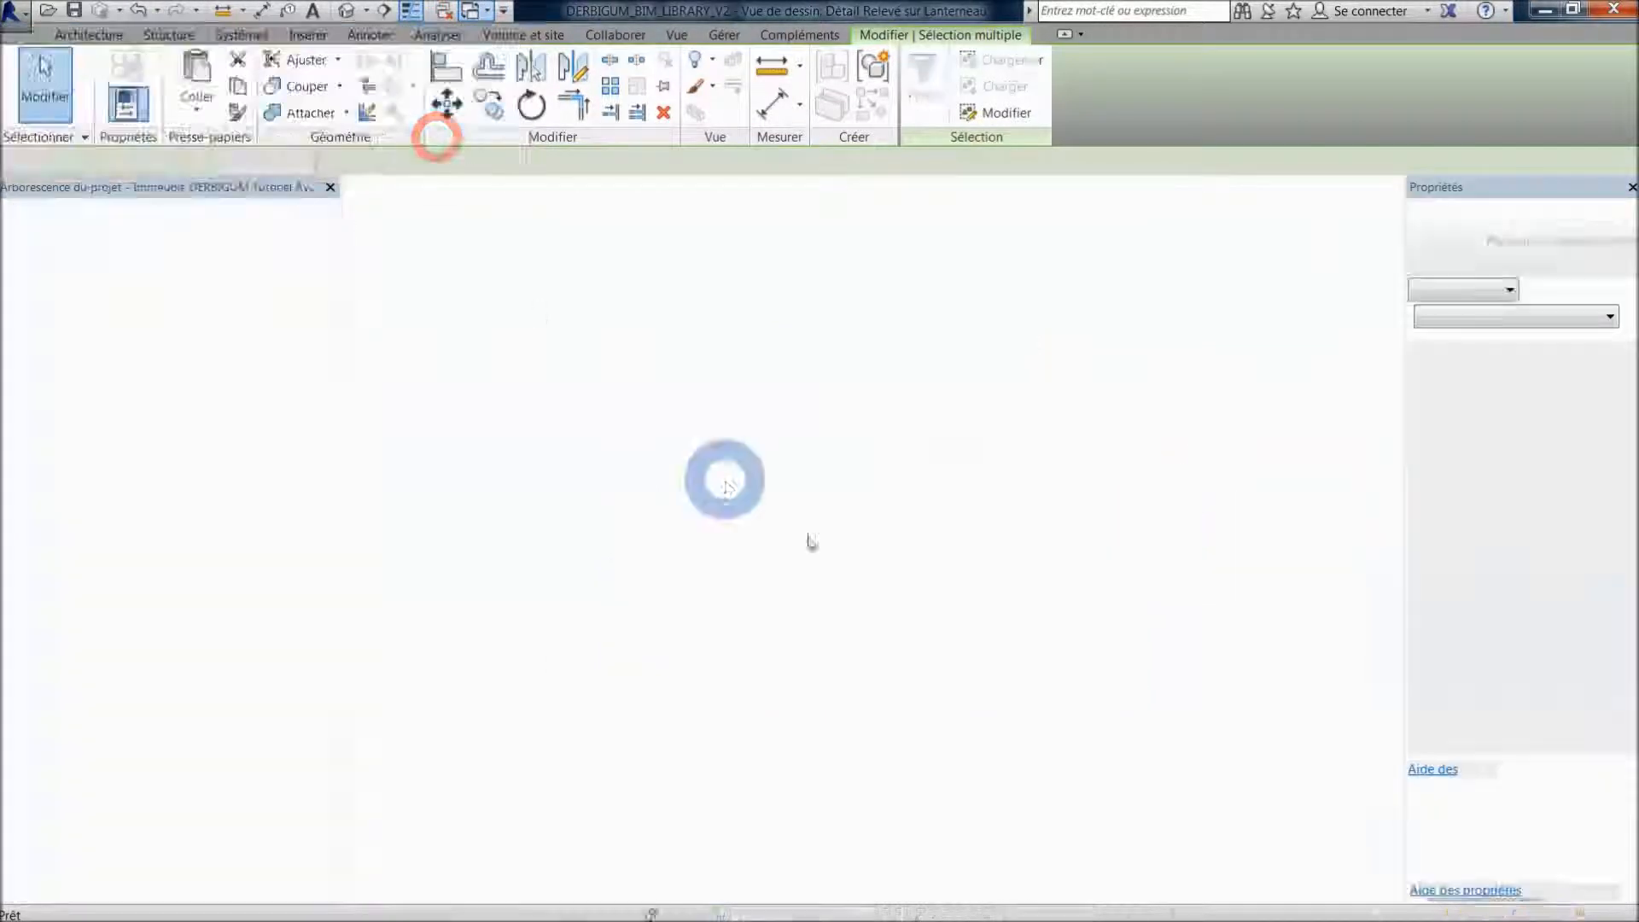
pyautogui.hotkey('ctrl', 'v')
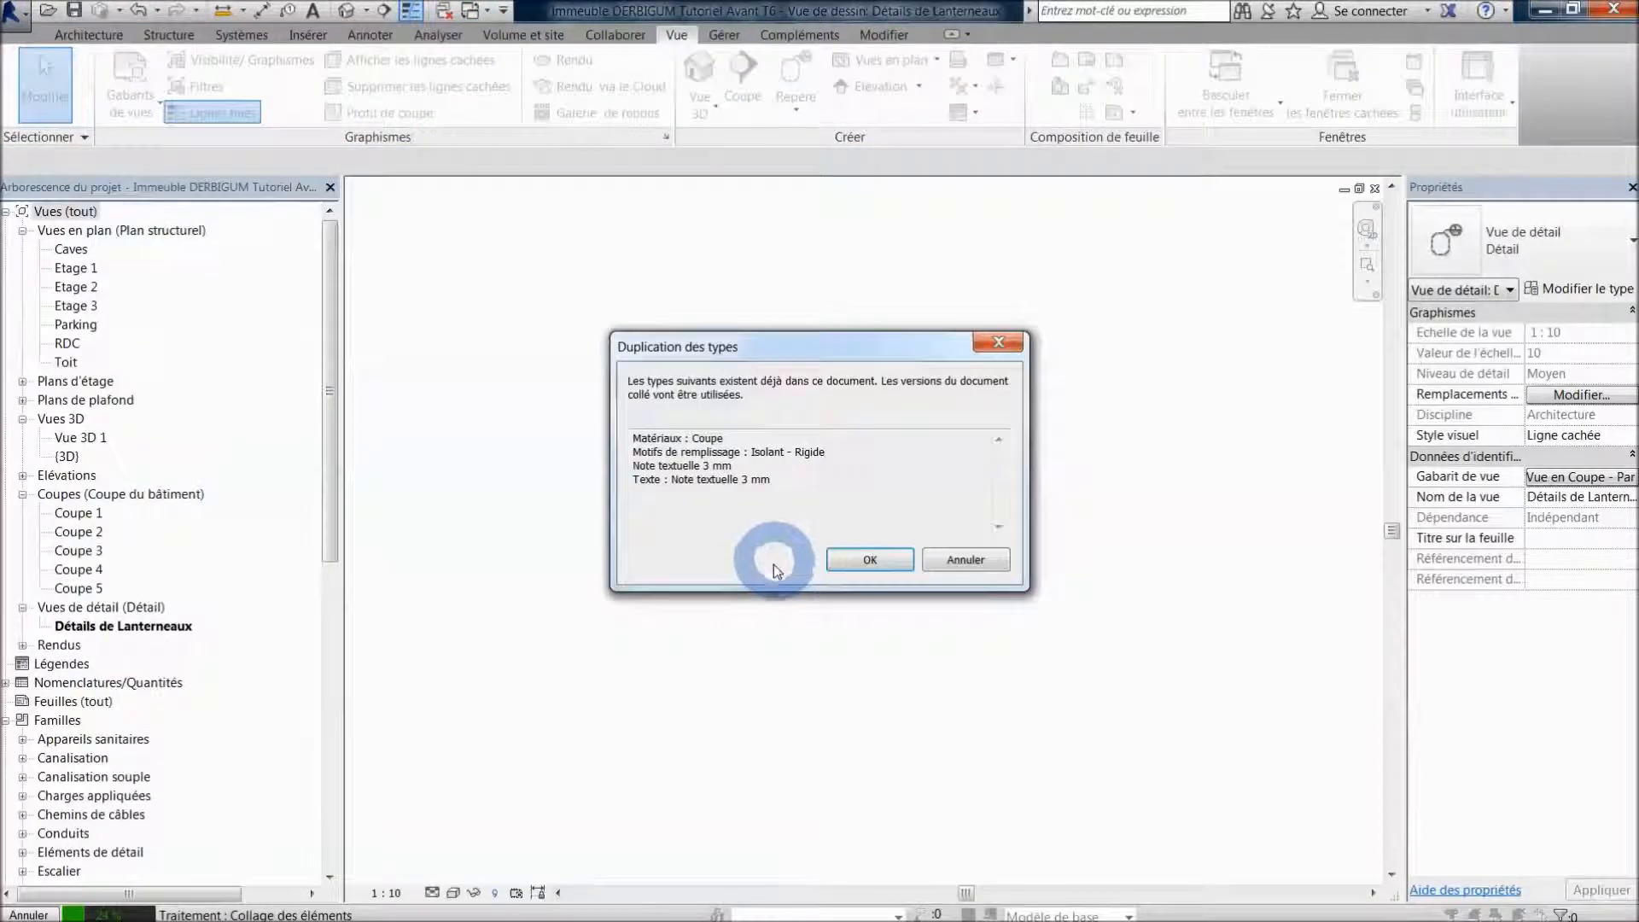
pyautogui.click(870, 564)
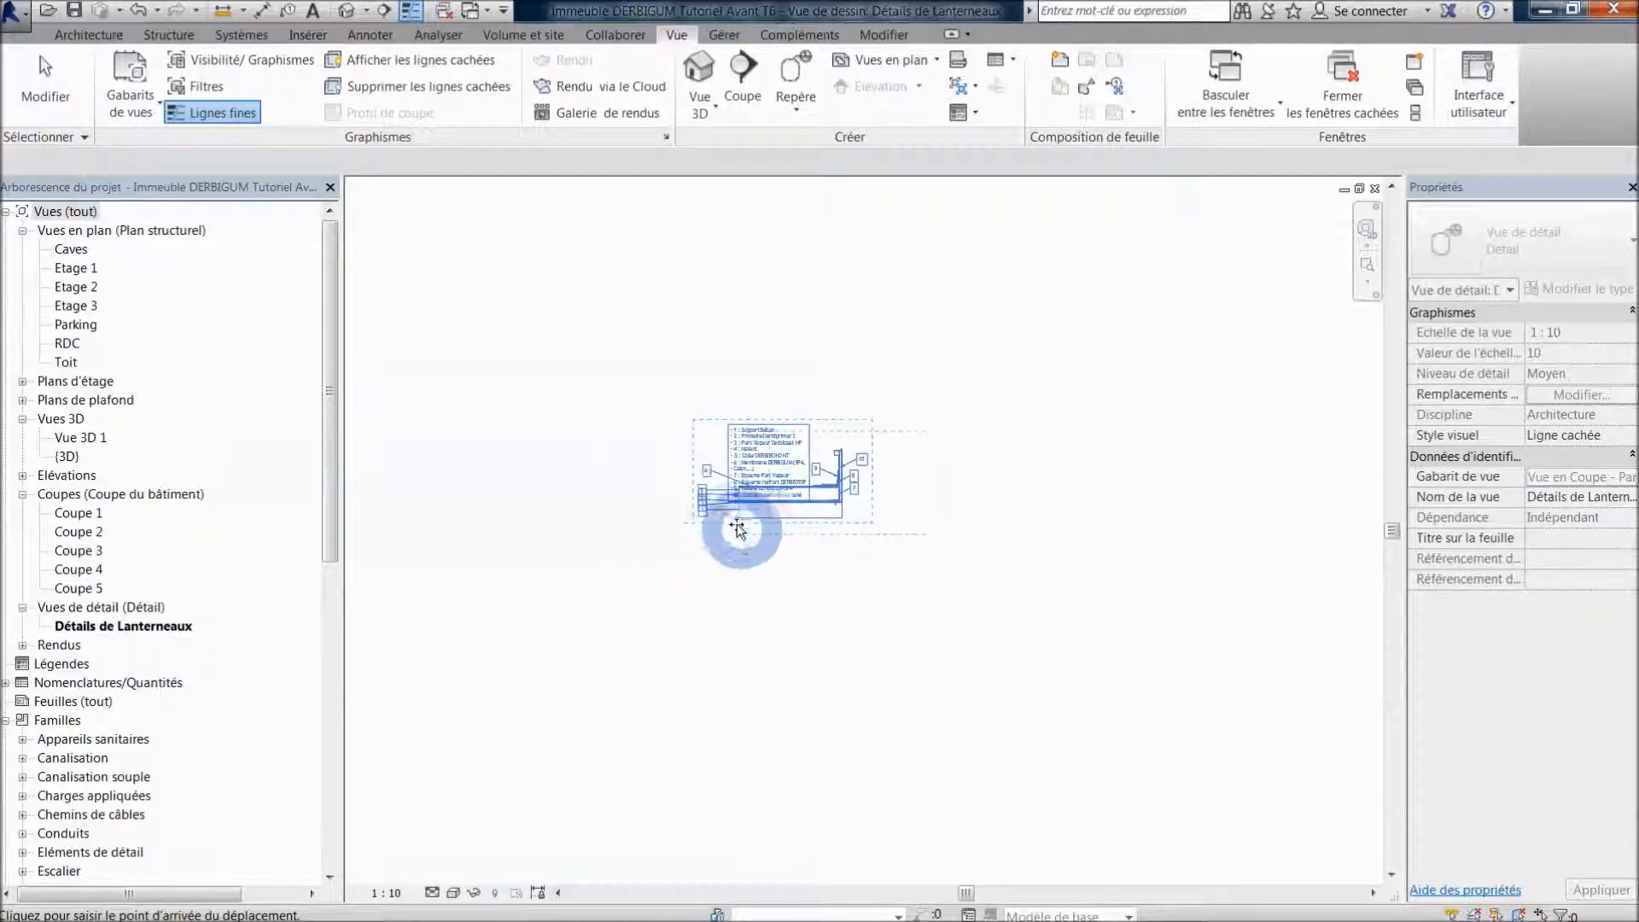
pyautogui.click(734, 550)
pyautogui.scroll(3, 812, 478)
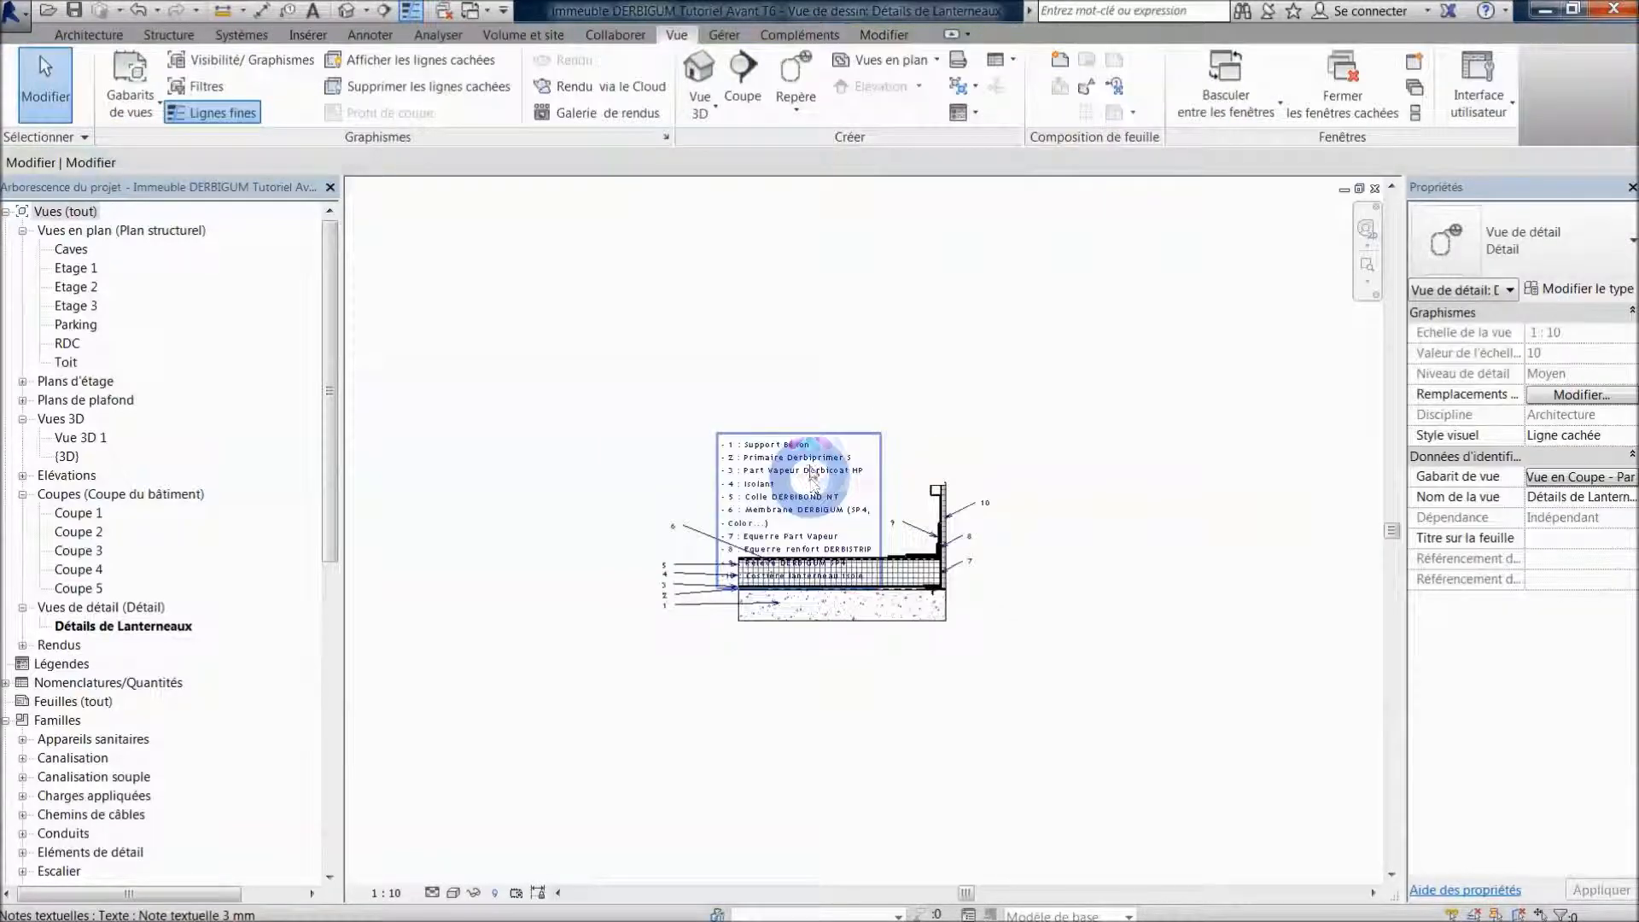
# - Move the numbered materials legend above the pasted detail and widen its text box so each entry fits on one line
pyautogui.click(799, 461)
pyautogui.moveTo(755, 382); pyautogui.dragTo(650, 299)
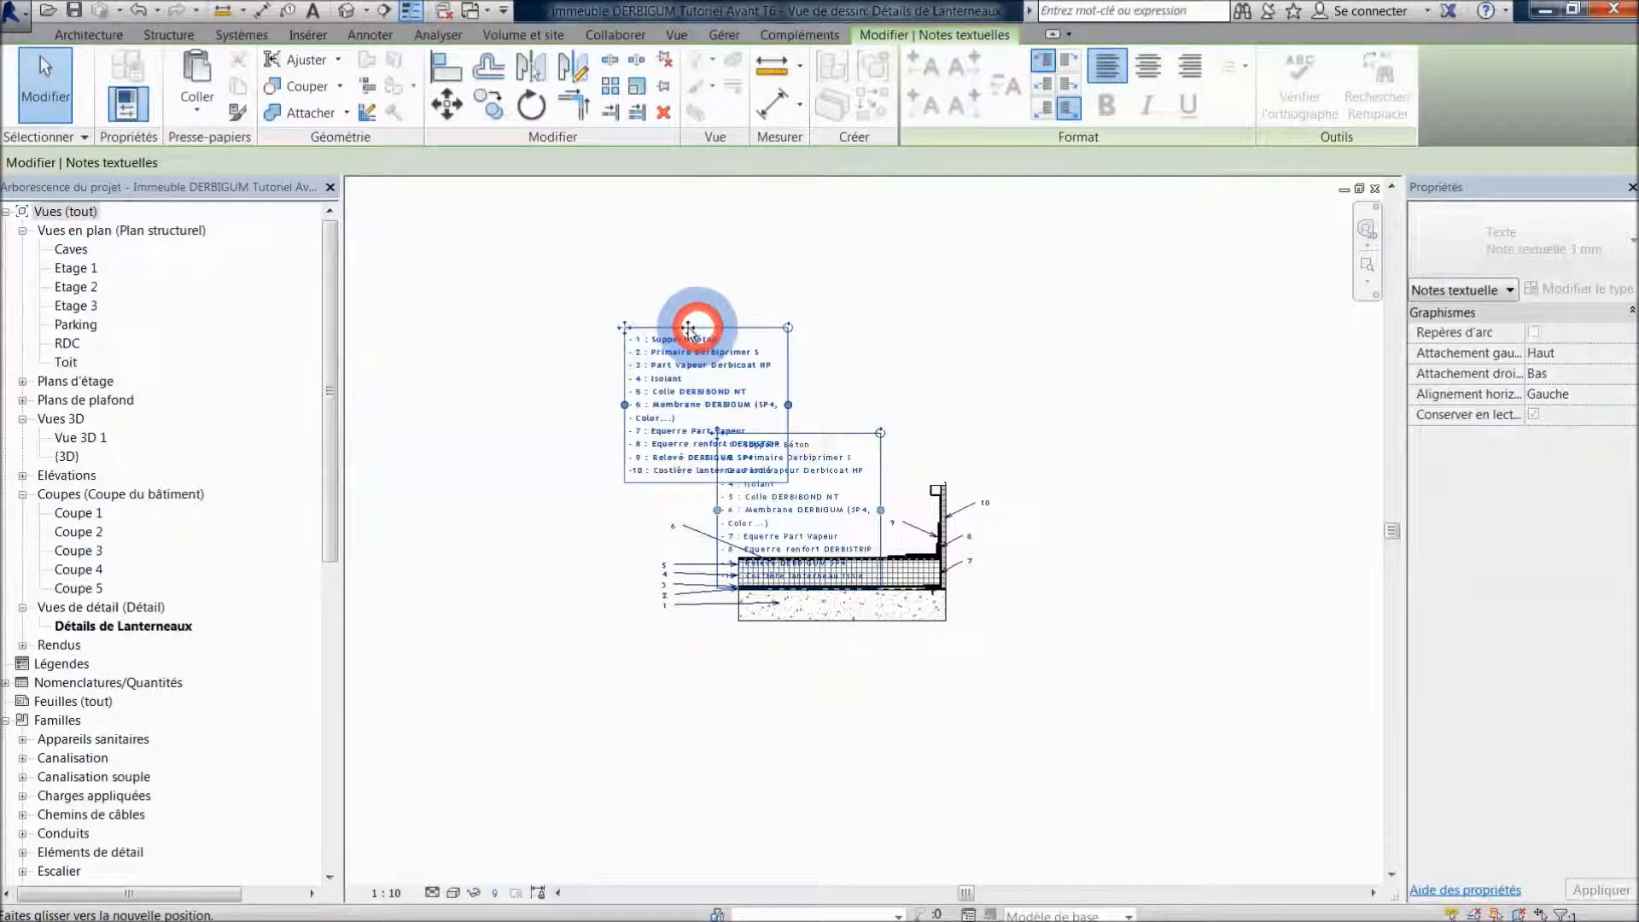
pyautogui.moveTo(771, 403); pyautogui.dragTo(935, 396)
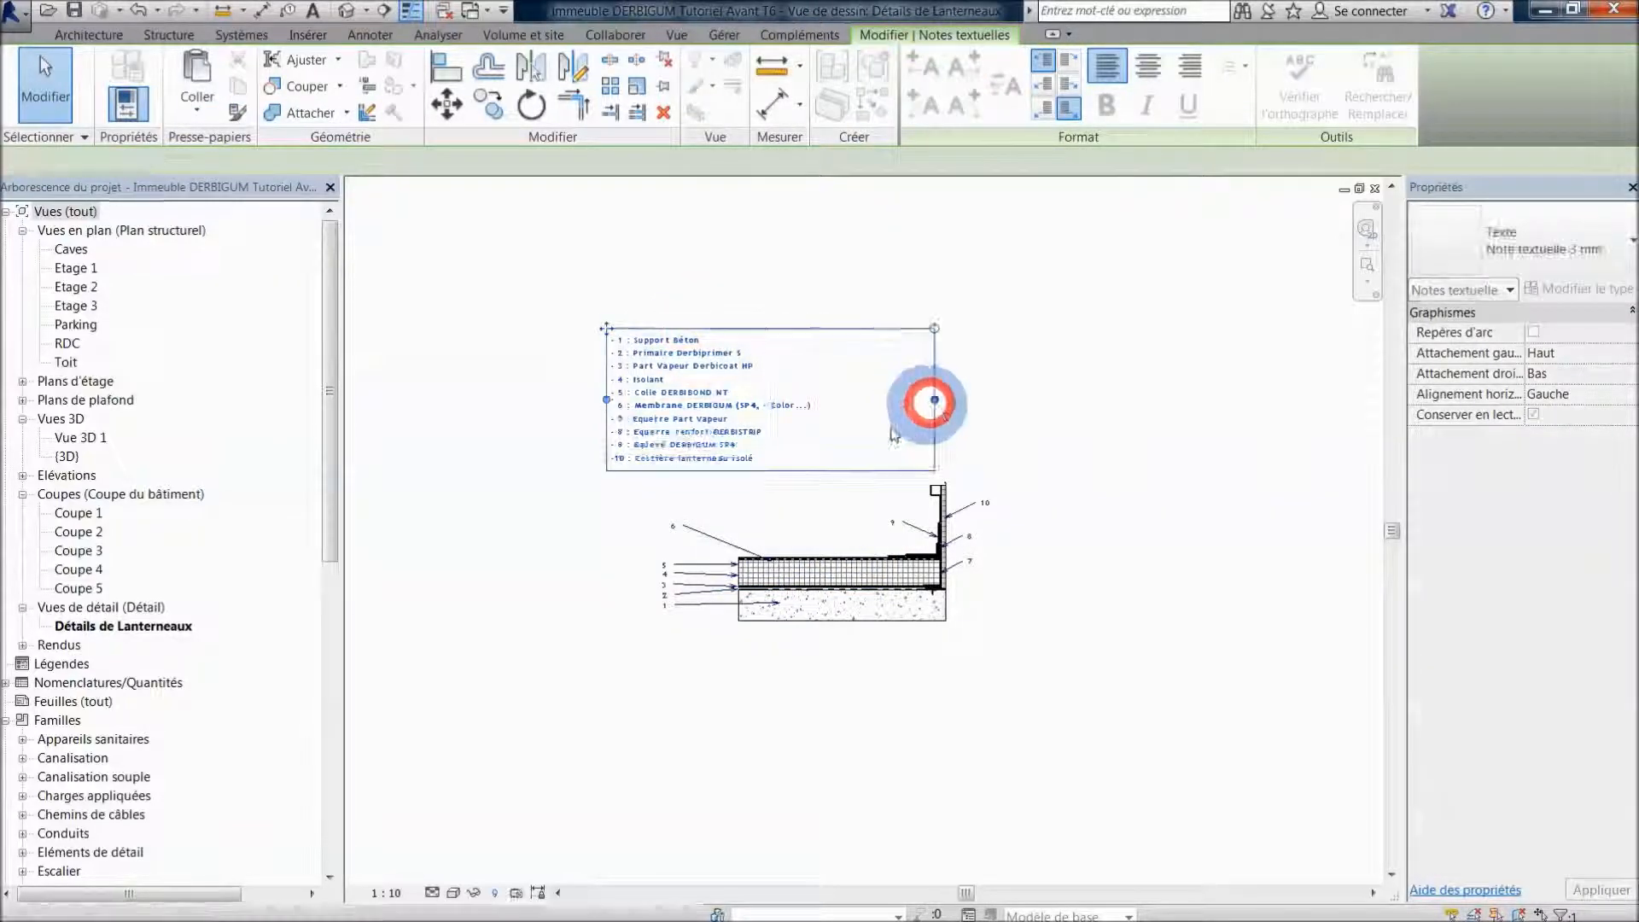
pyautogui.click(718, 487)
# - Set the skylight height (Hauteur Lanterneau) of the pasted detail component to 0.3
pyautogui.scroll(3, 824, 597)
pyautogui.moveTo(883, 479); pyautogui.dragTo(905, 552, button='middle')
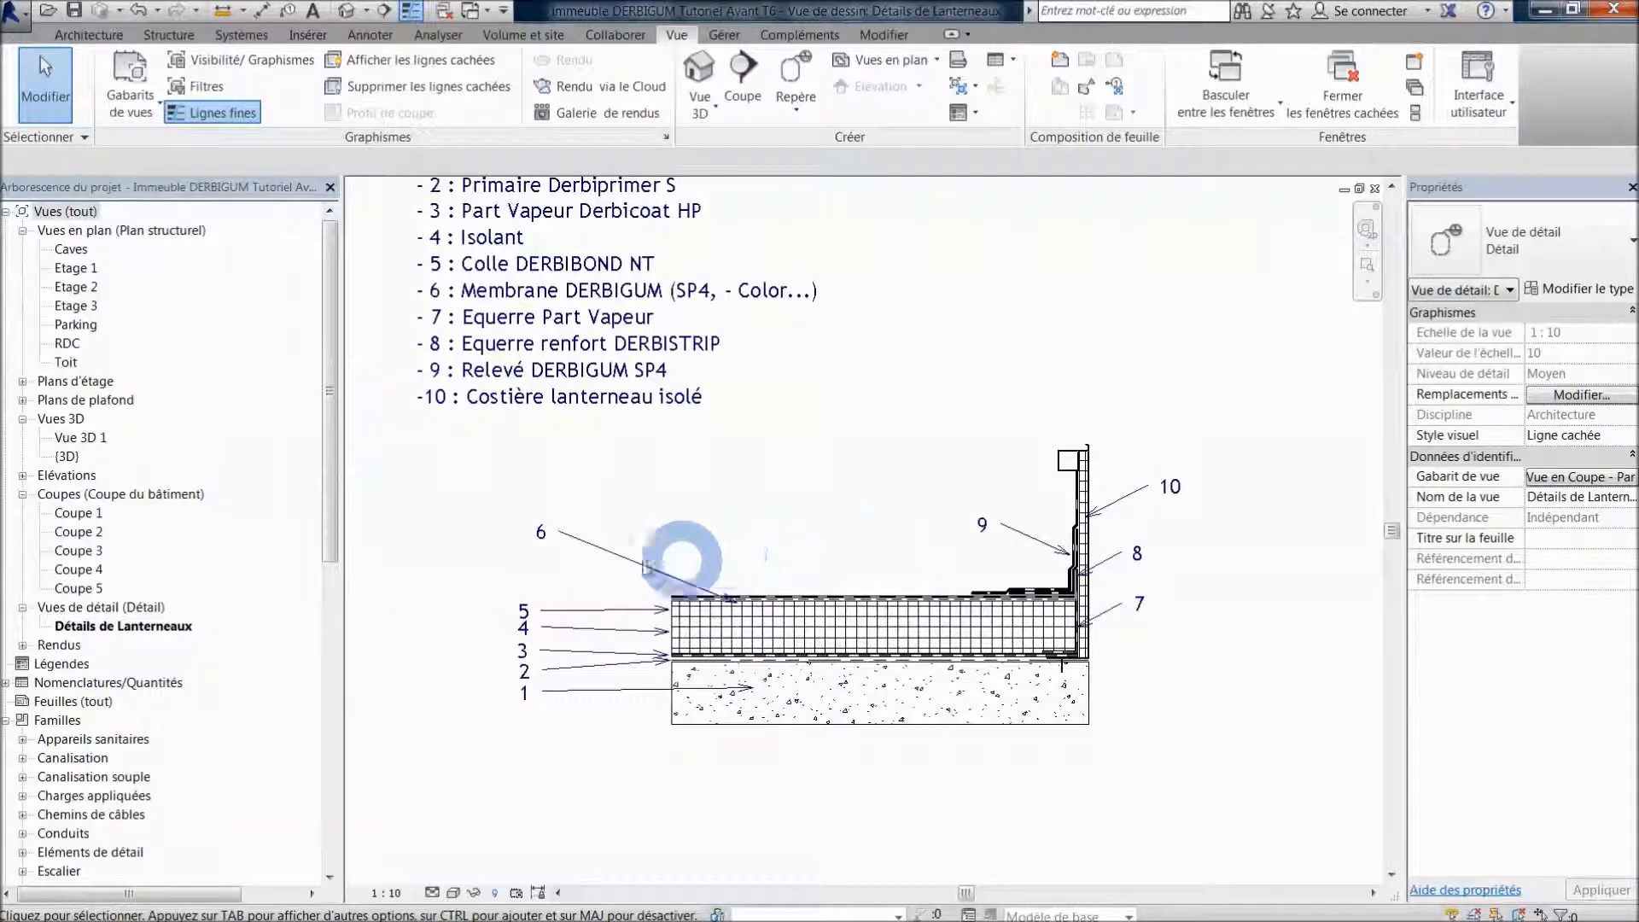
pyautogui.scroll(2, 1036, 651)
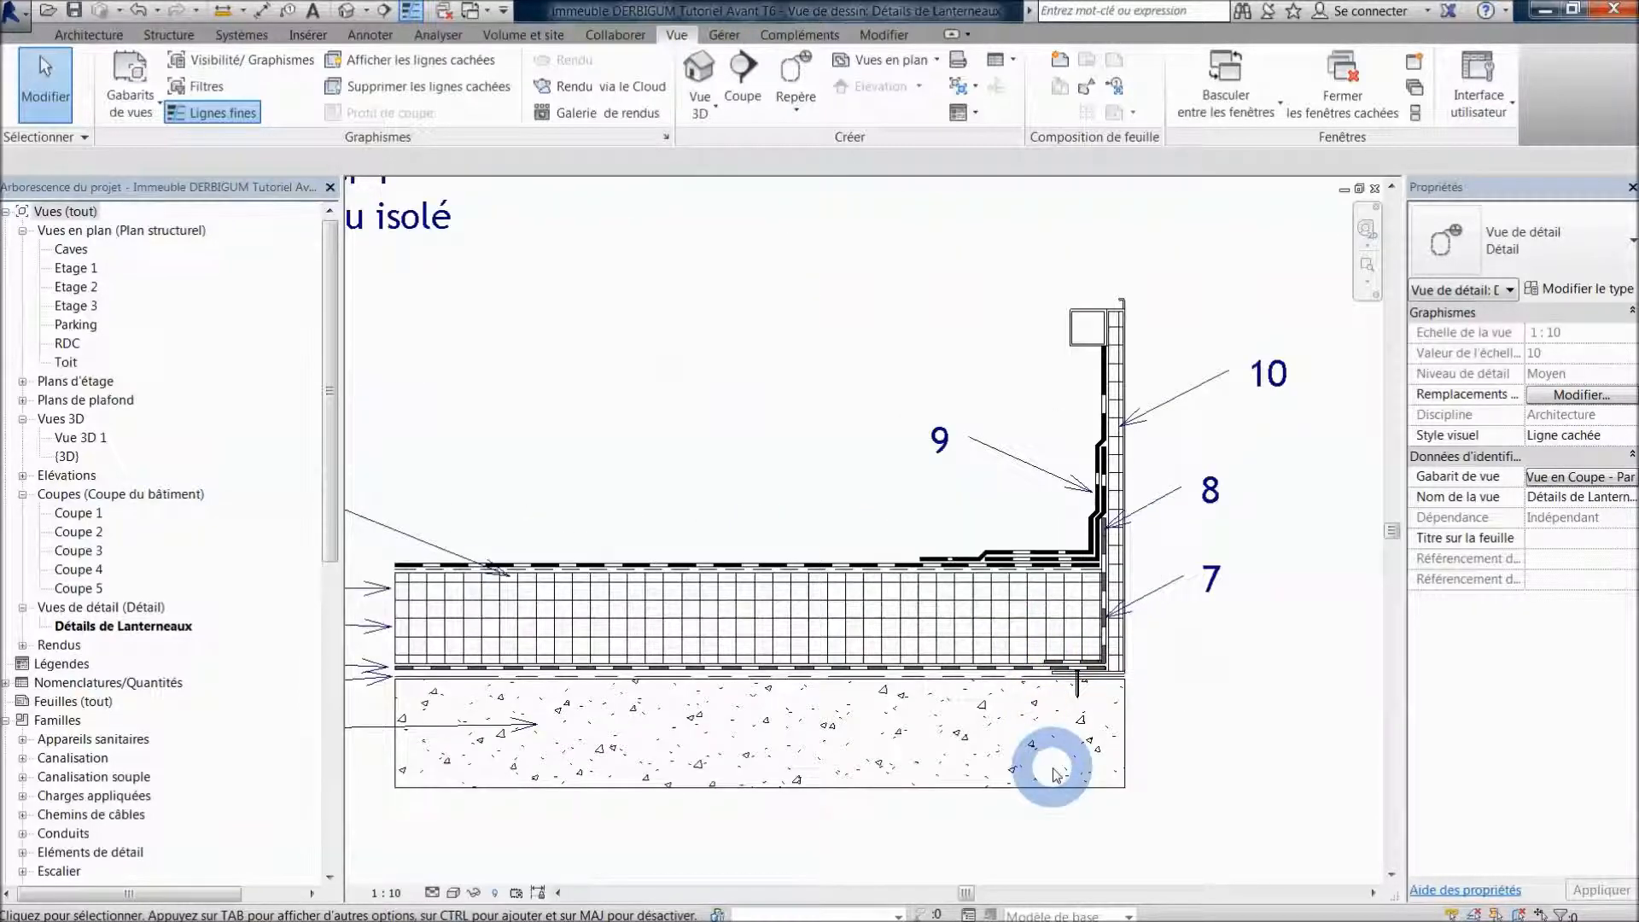
pyautogui.scroll(-2, 1056, 774)
pyautogui.click(989, 681)
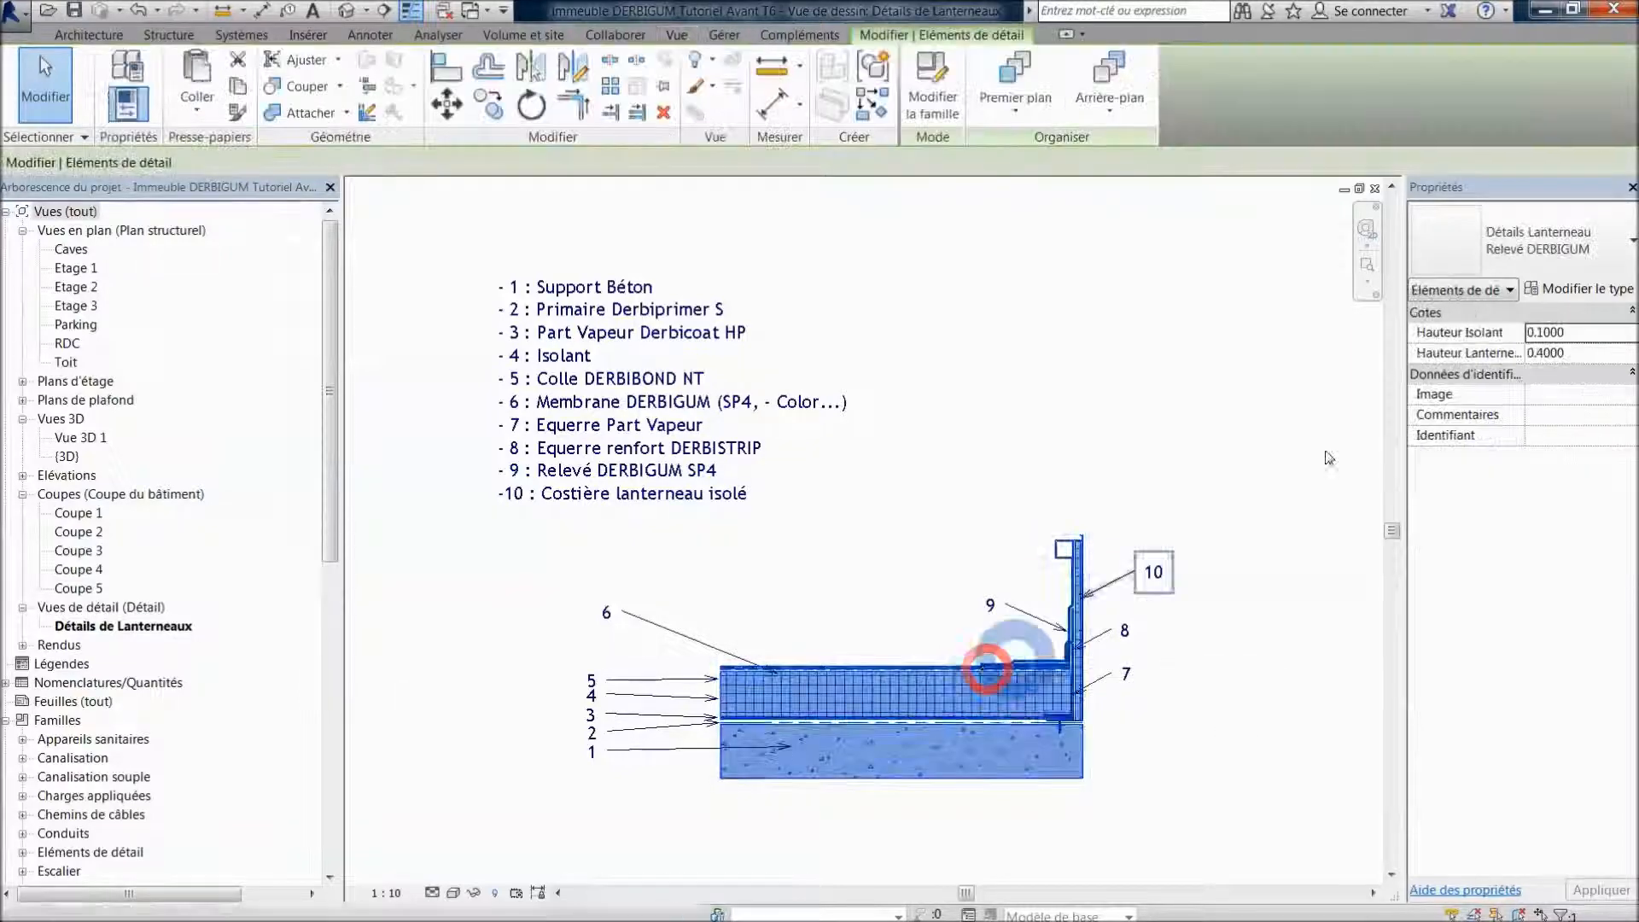
pyautogui.click(1576, 335)
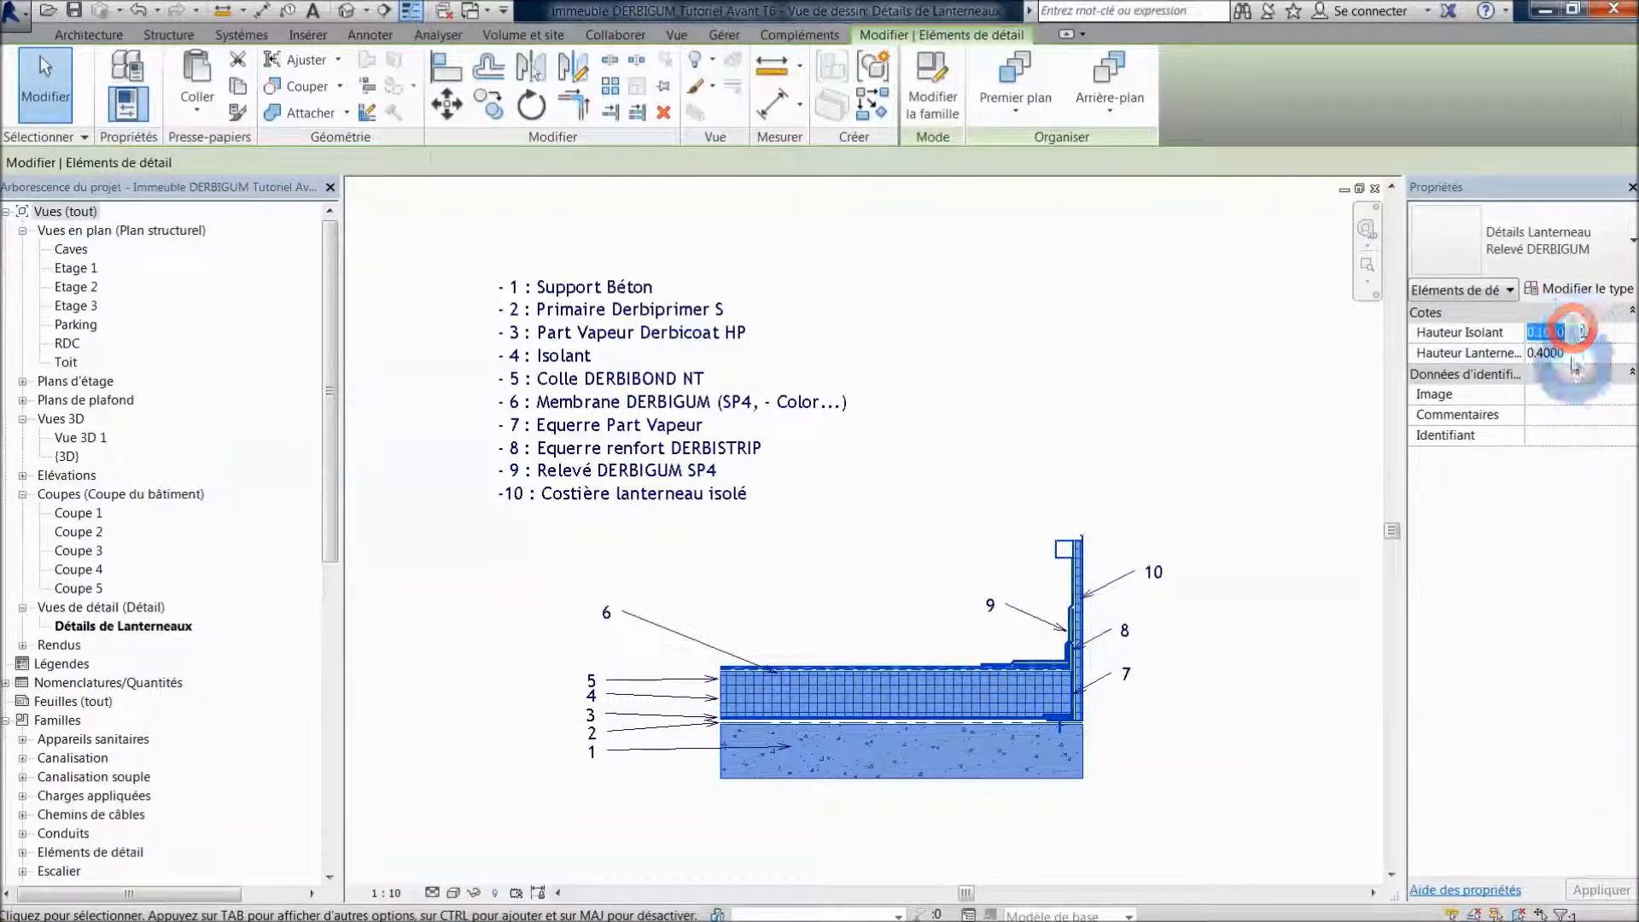
pyautogui.click(1413, 353)
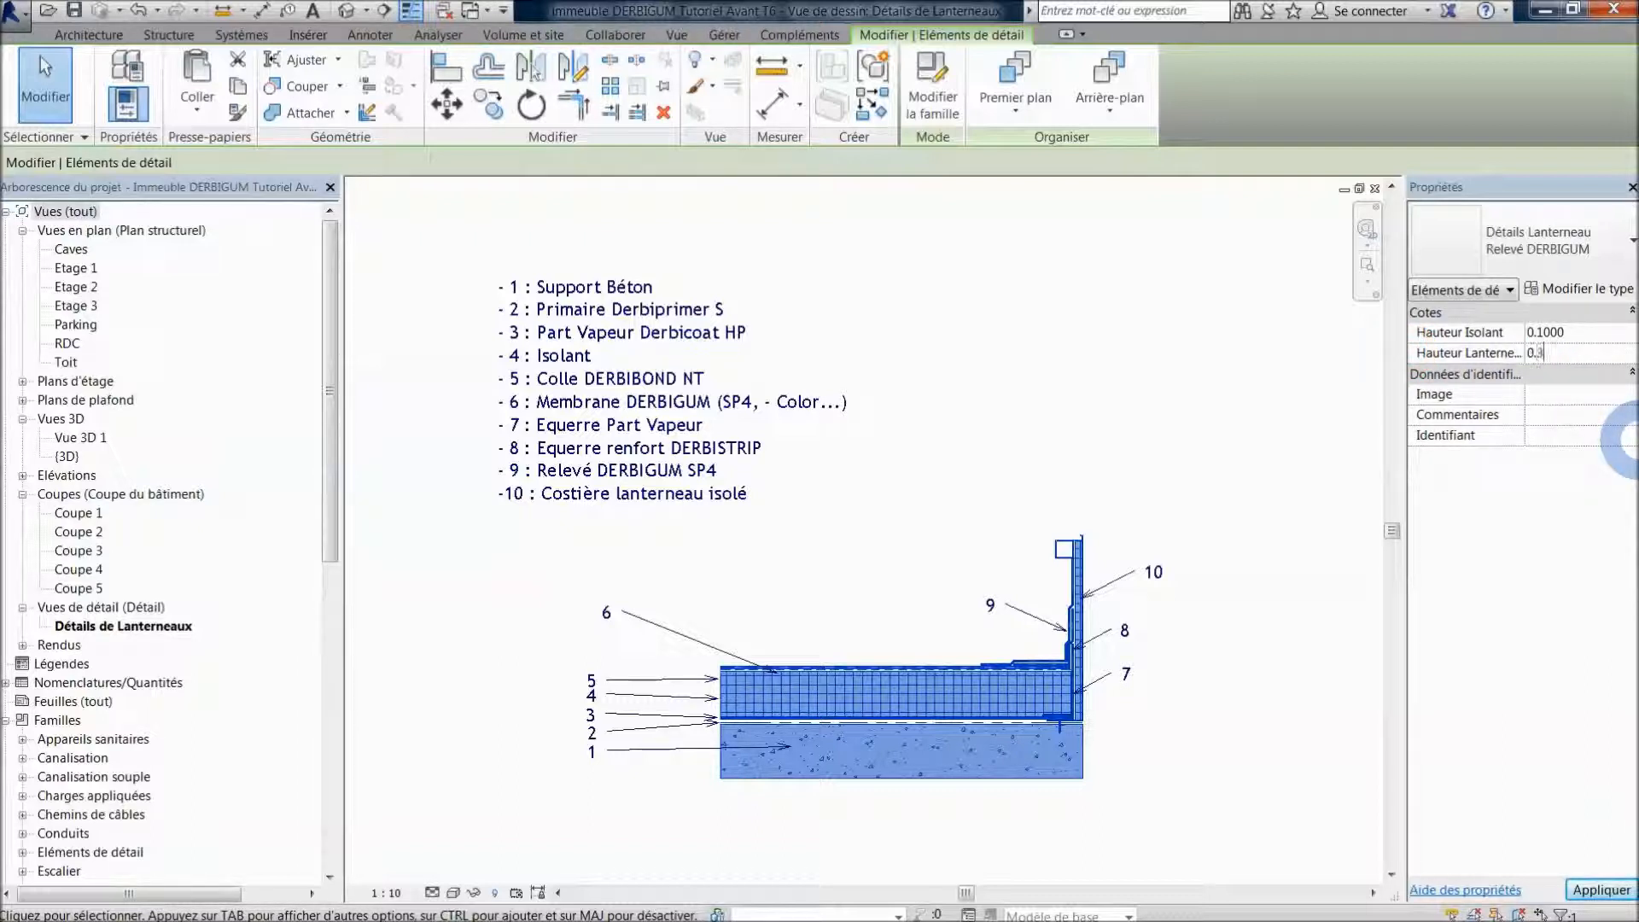
pyautogui.click(1079, 616)
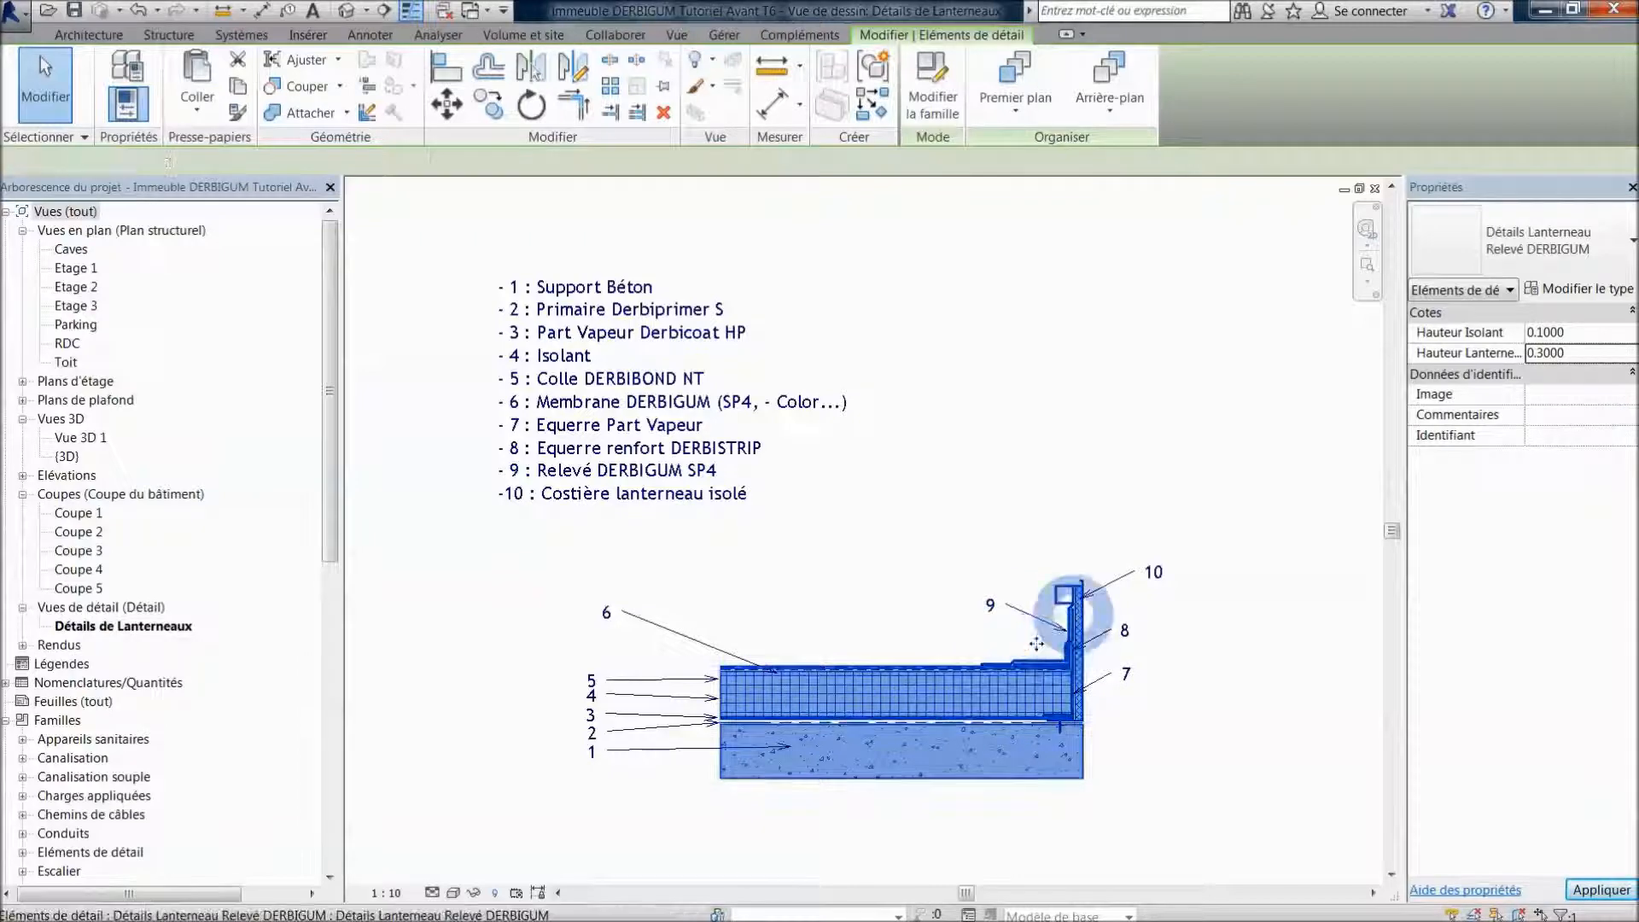
# - Set the detail component's Hauteur Lanterneau to 0.5 and check the resized upstand
pyautogui.click(1089, 619)
pyautogui.scroll(2, 1088, 621)
pyautogui.click(1078, 622)
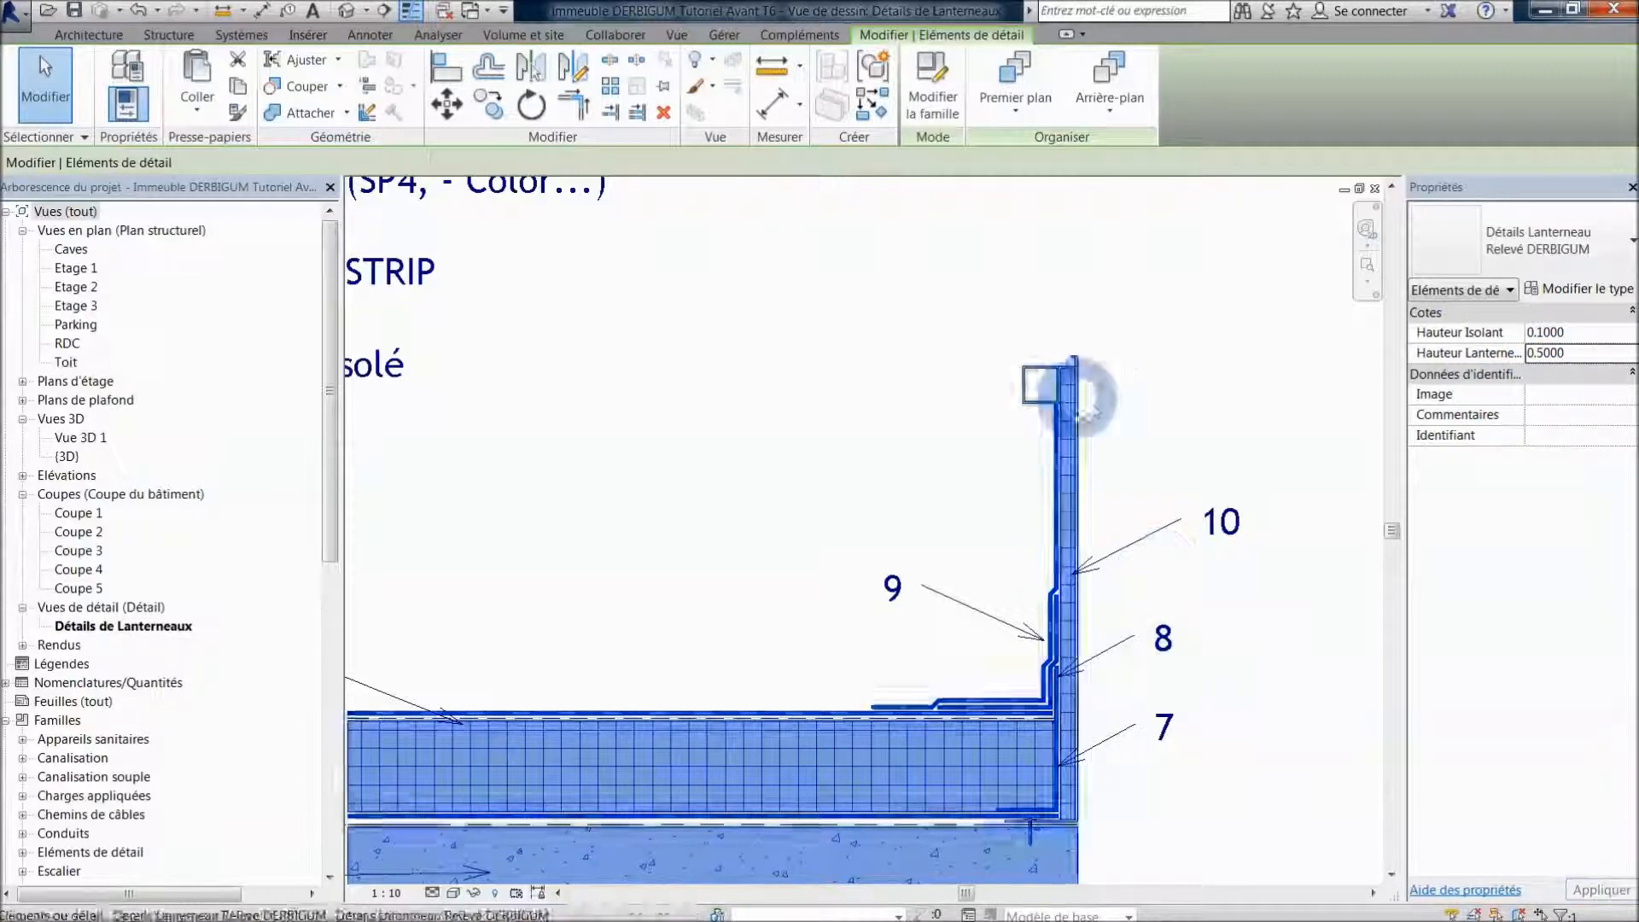
pyautogui.click(1117, 430)
pyautogui.click(1034, 693)
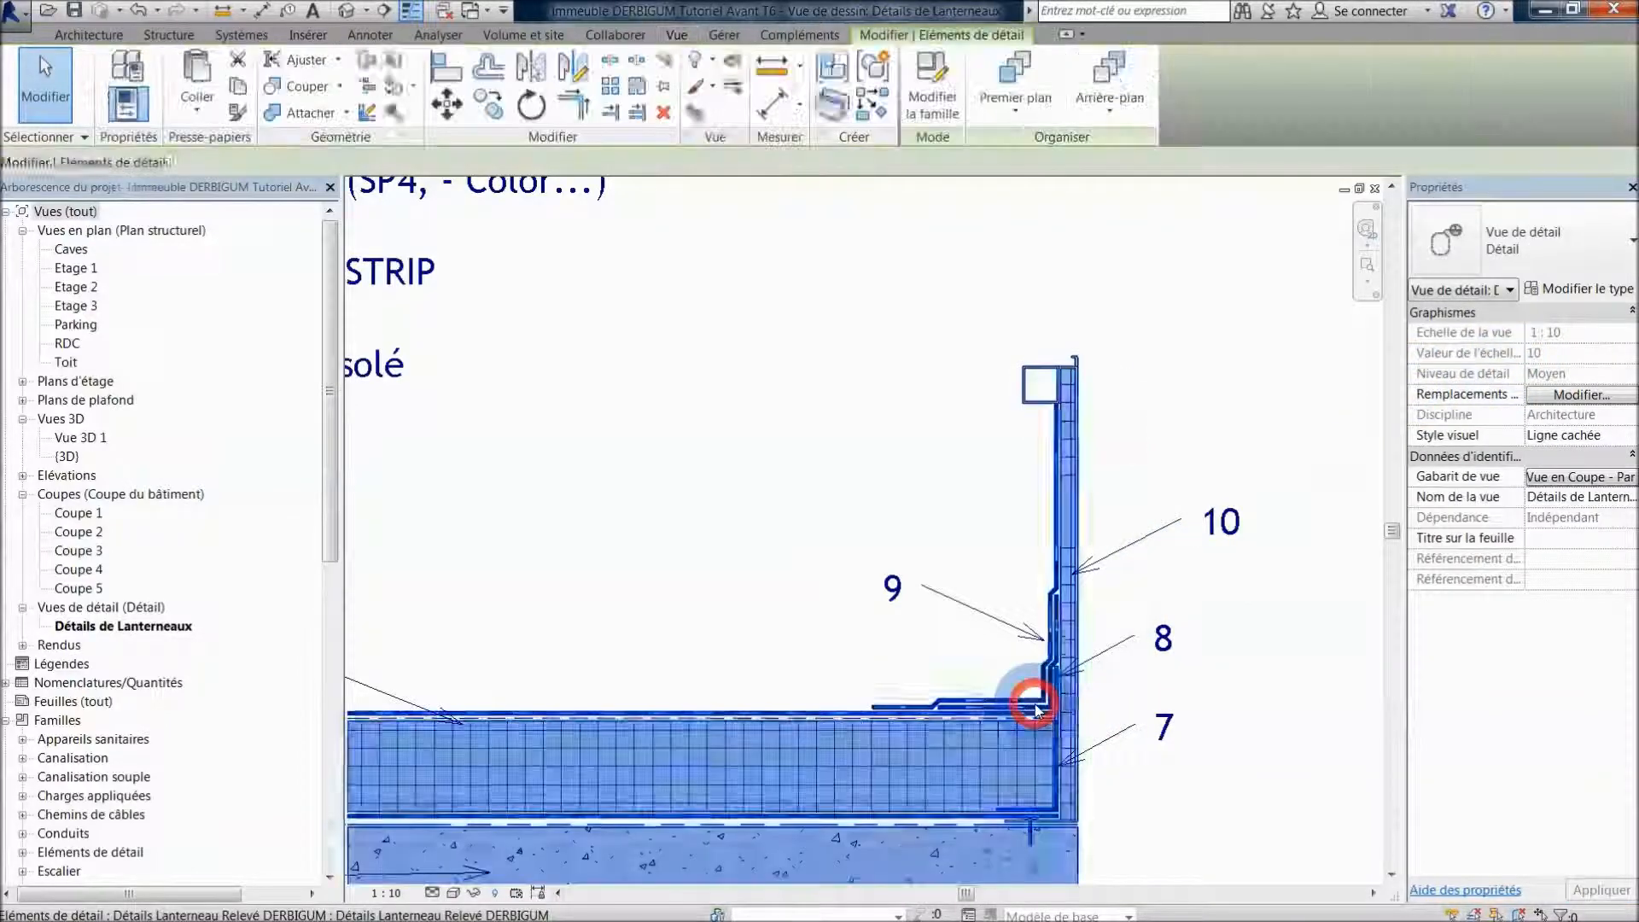
pyautogui.click(693, 569)
pyautogui.scroll(-3, 693, 569)
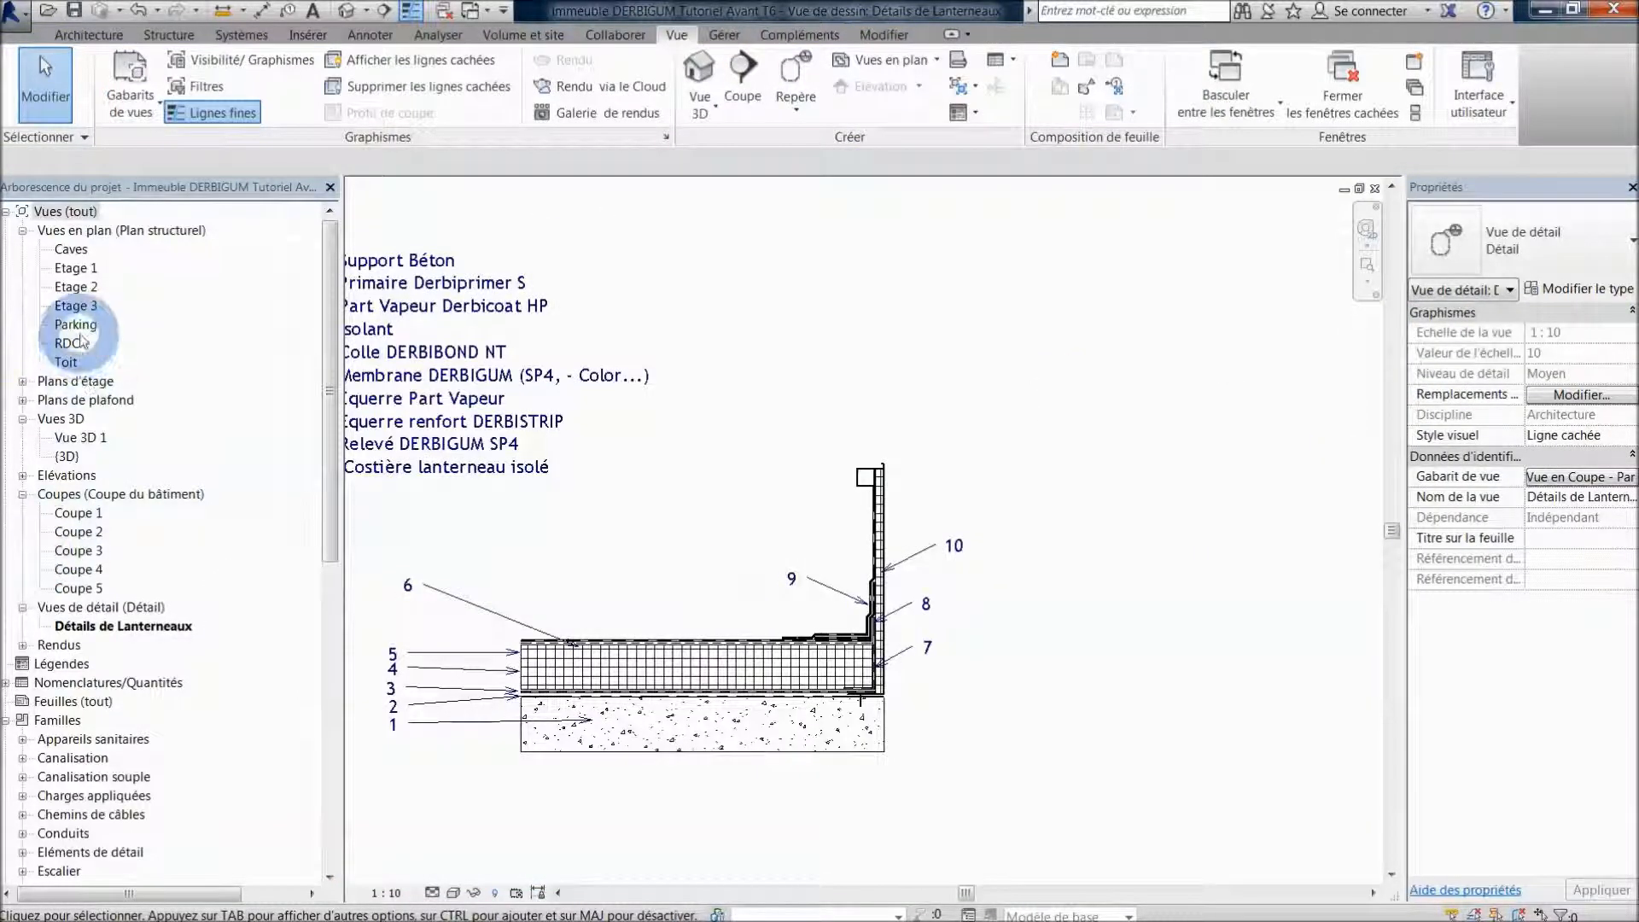
# - Open the Toit structural plan and go to the view of the section cutting through the skylight
pyautogui.doubleClick(68, 360)
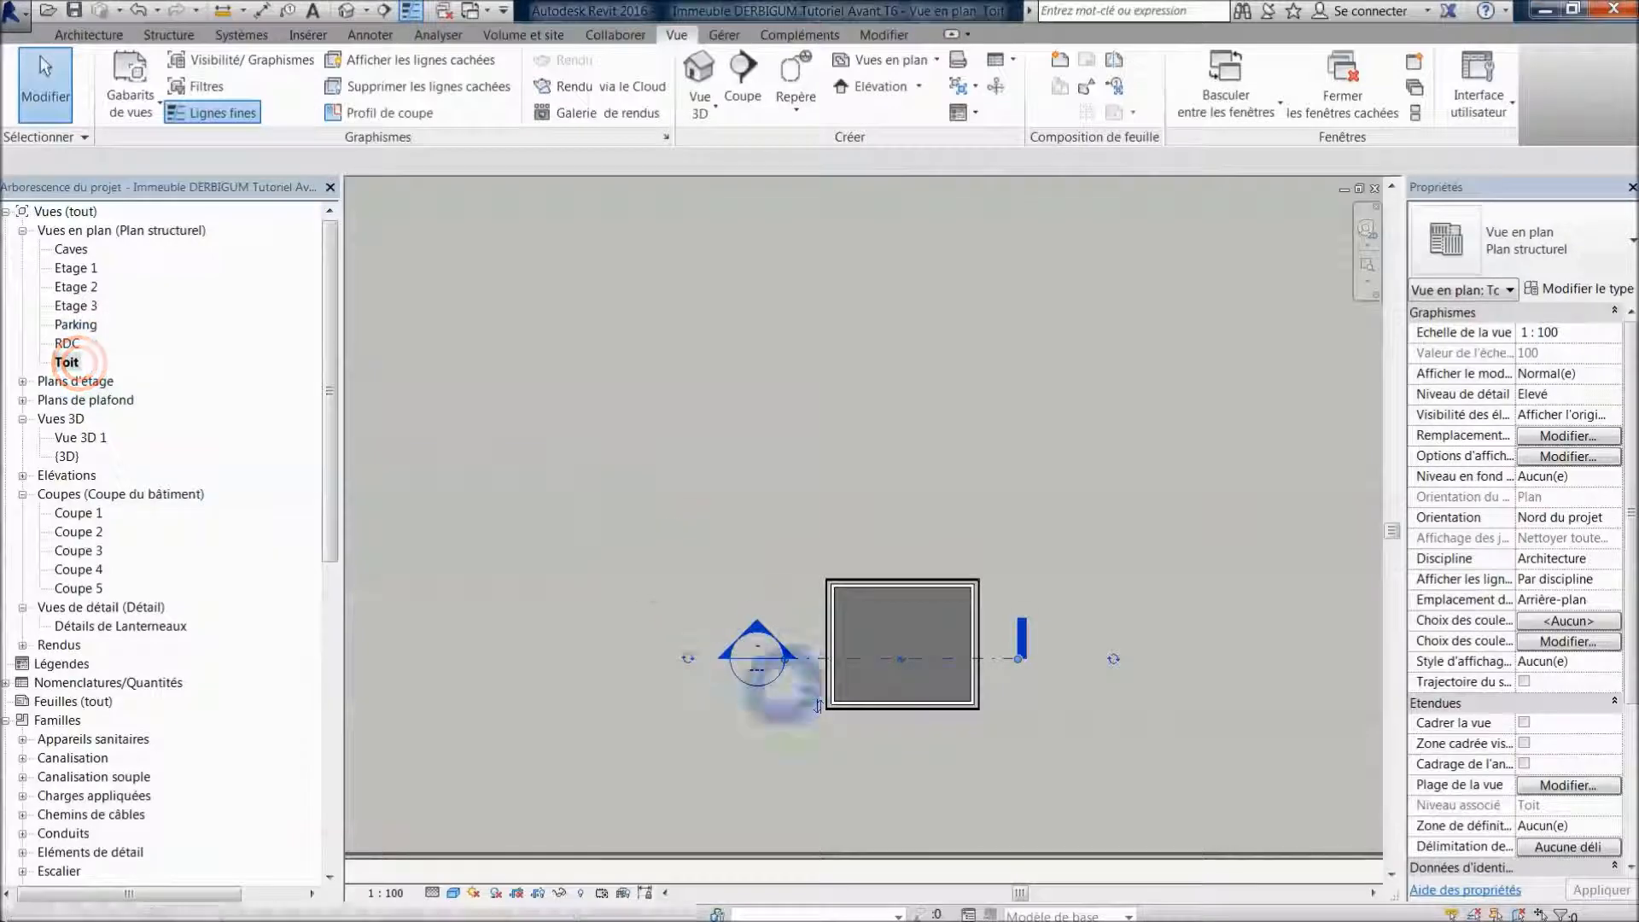
pyautogui.rightClick(753, 665)
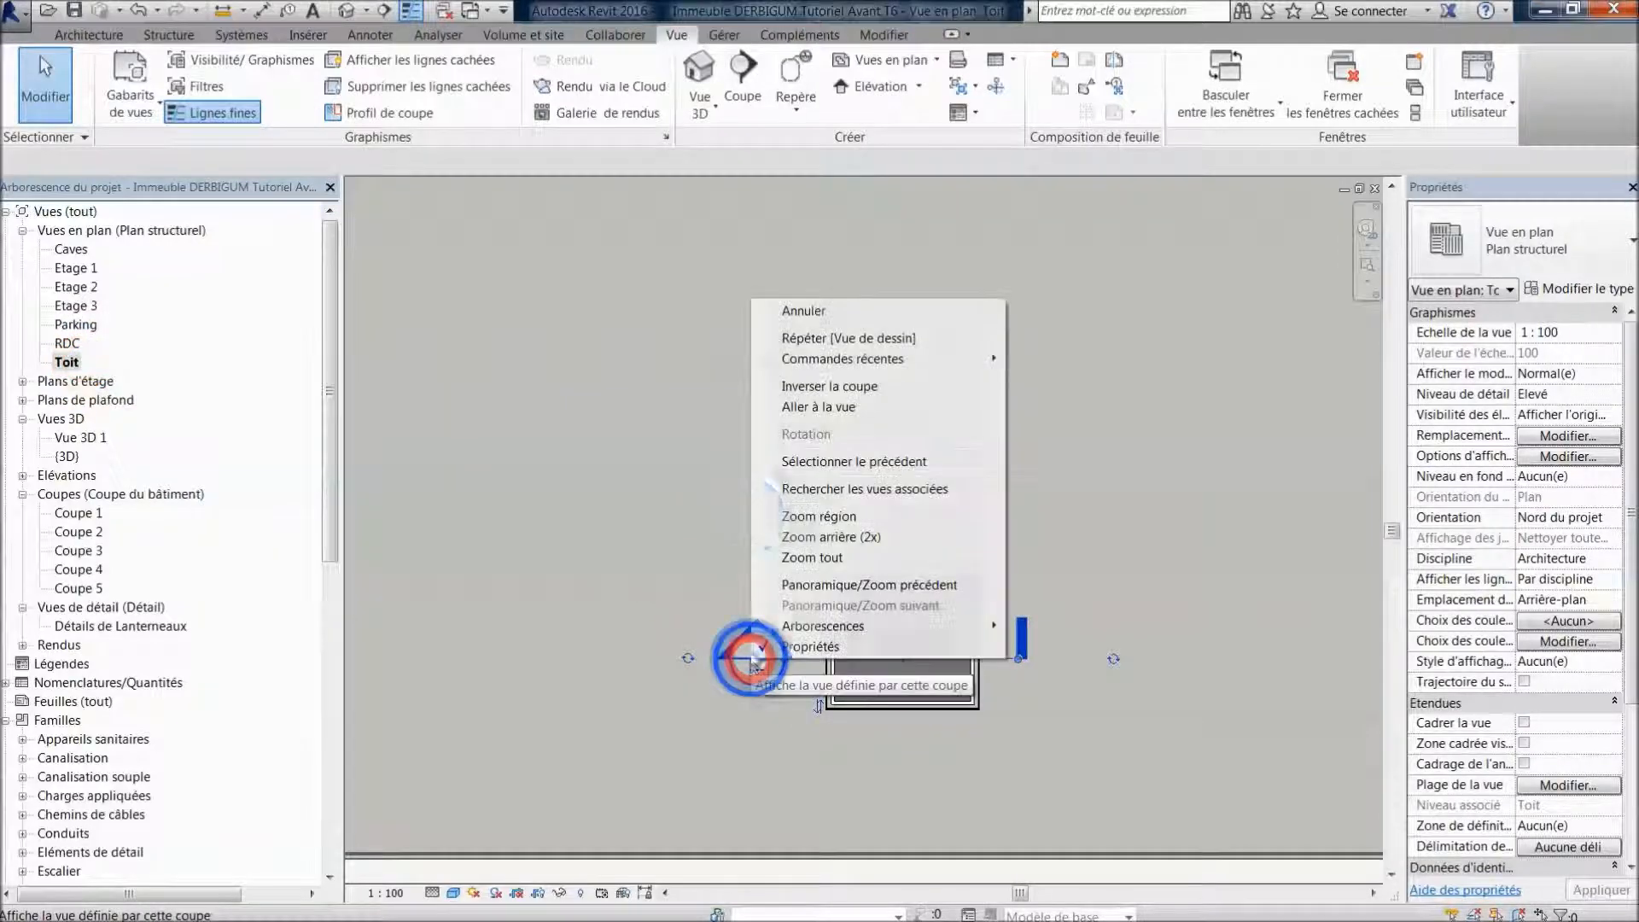
pyautogui.click(797, 409)
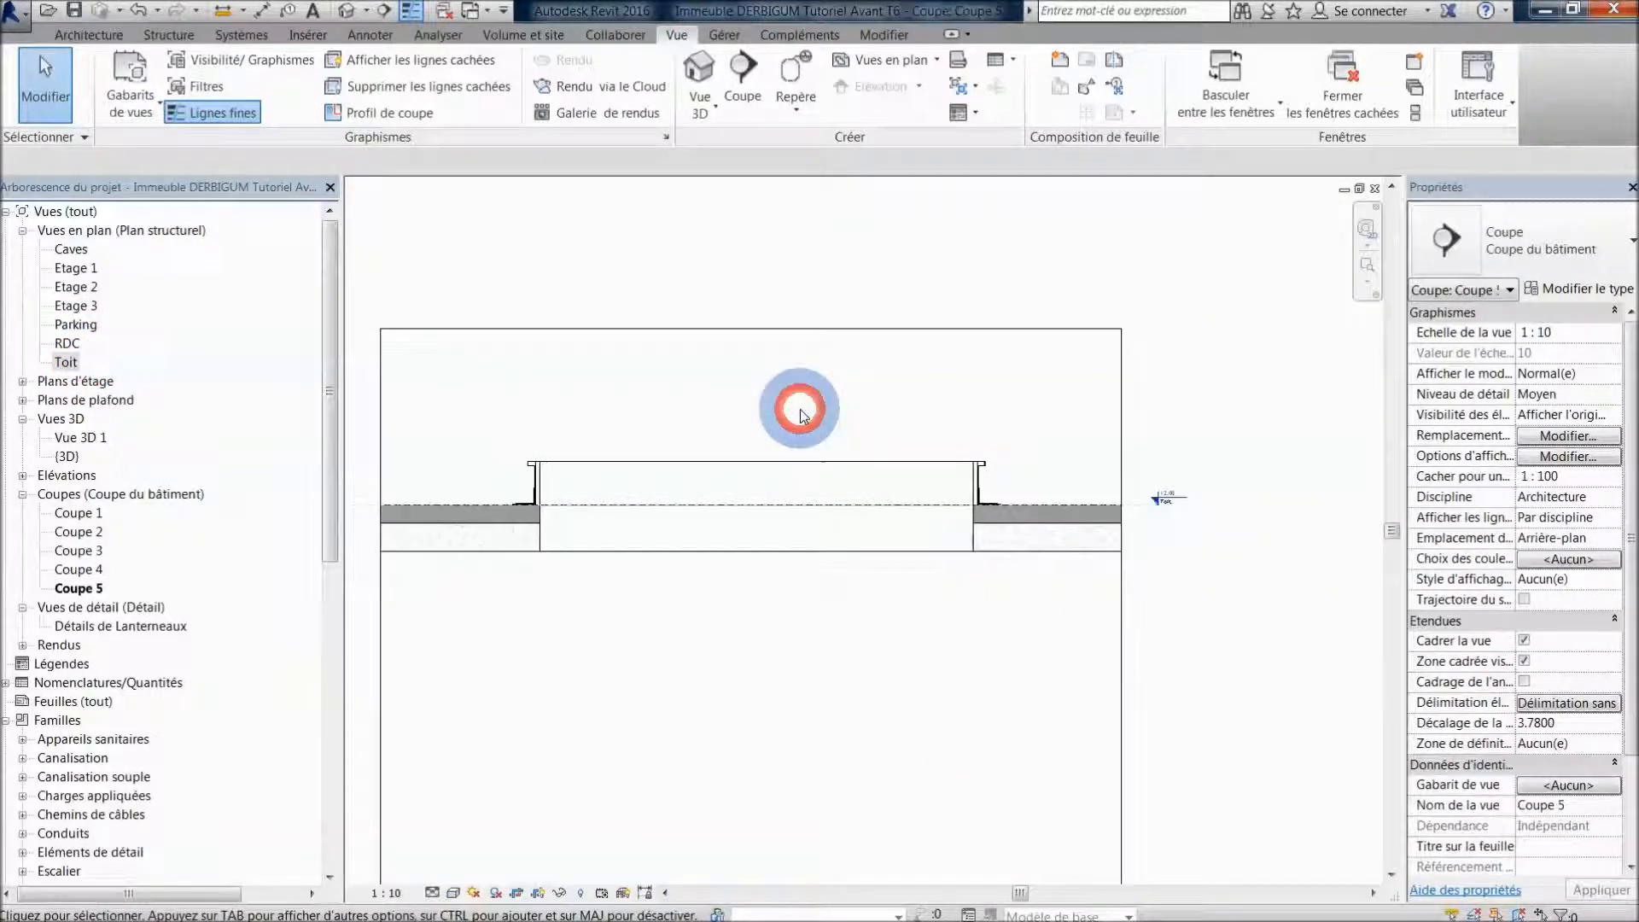
# - Draw a rectangular callout around the skylight's right-hand upstand in Coupe 5, referencing the existing drafting view Détails de Lanterneaux
pyautogui.click(786, 105)
pyautogui.click(780, 141)
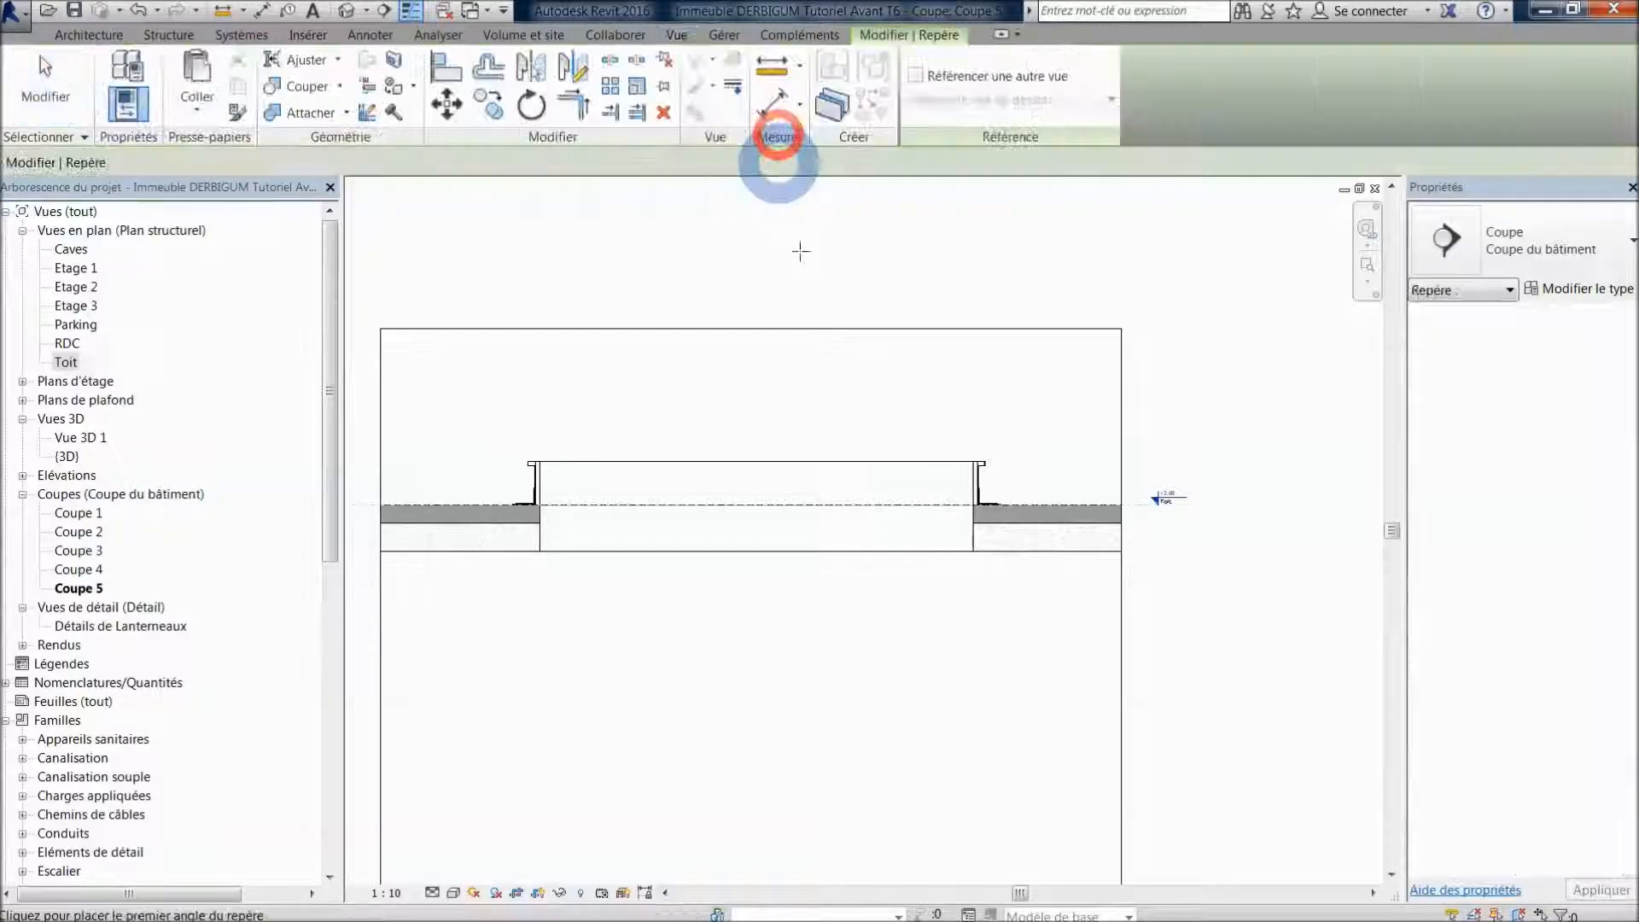
pyautogui.click(950, 100)
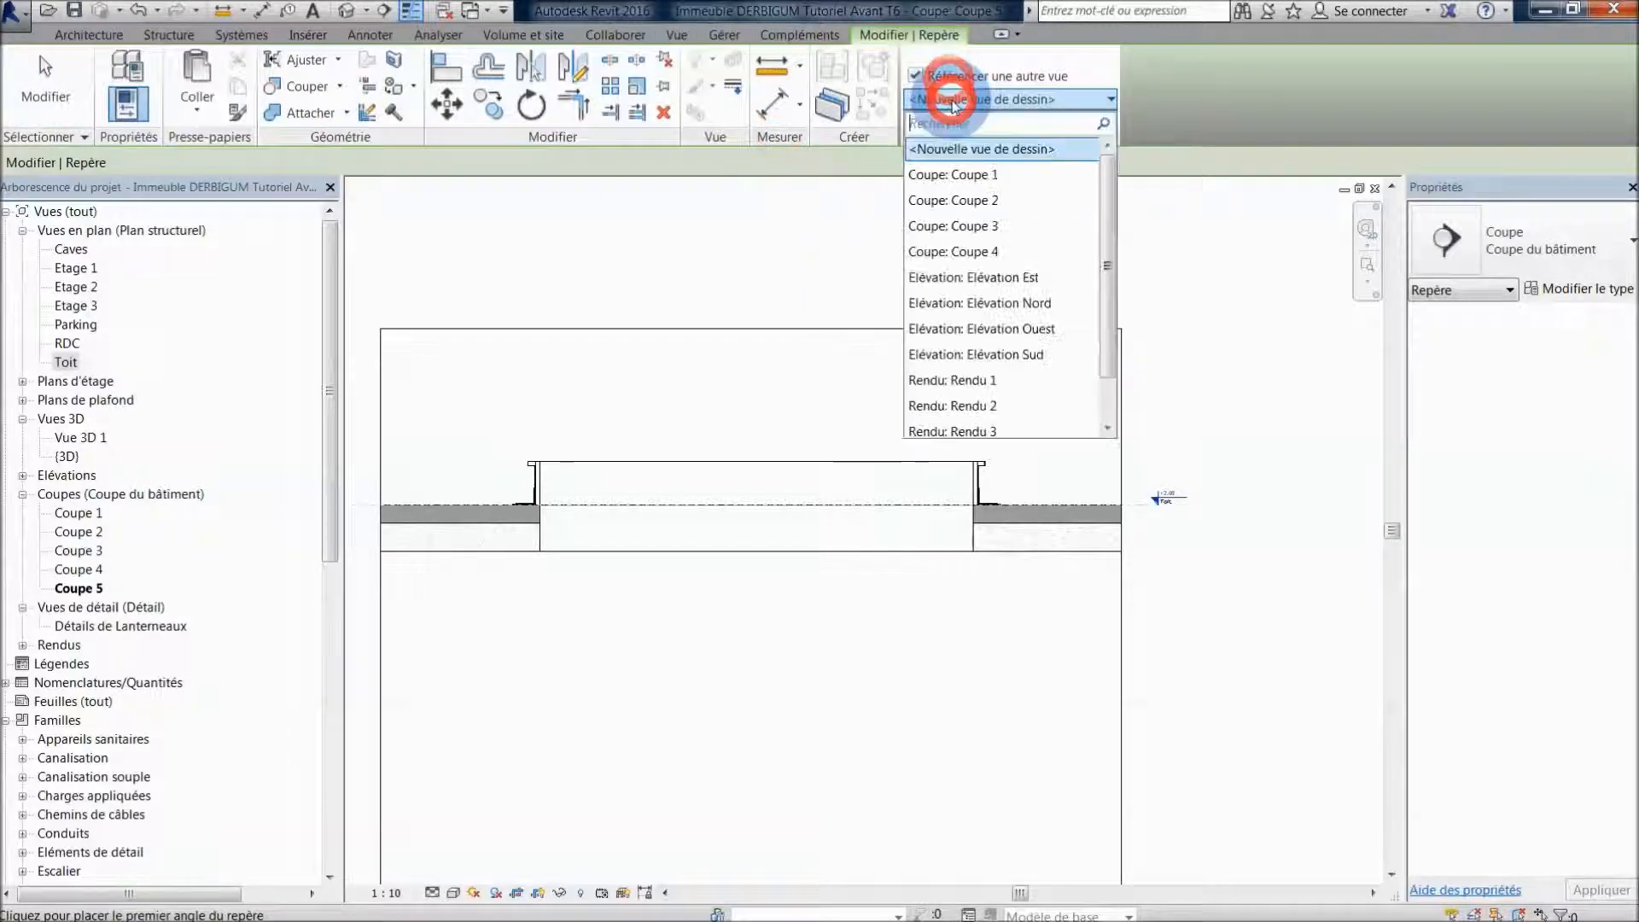
pyautogui.click(1107, 410)
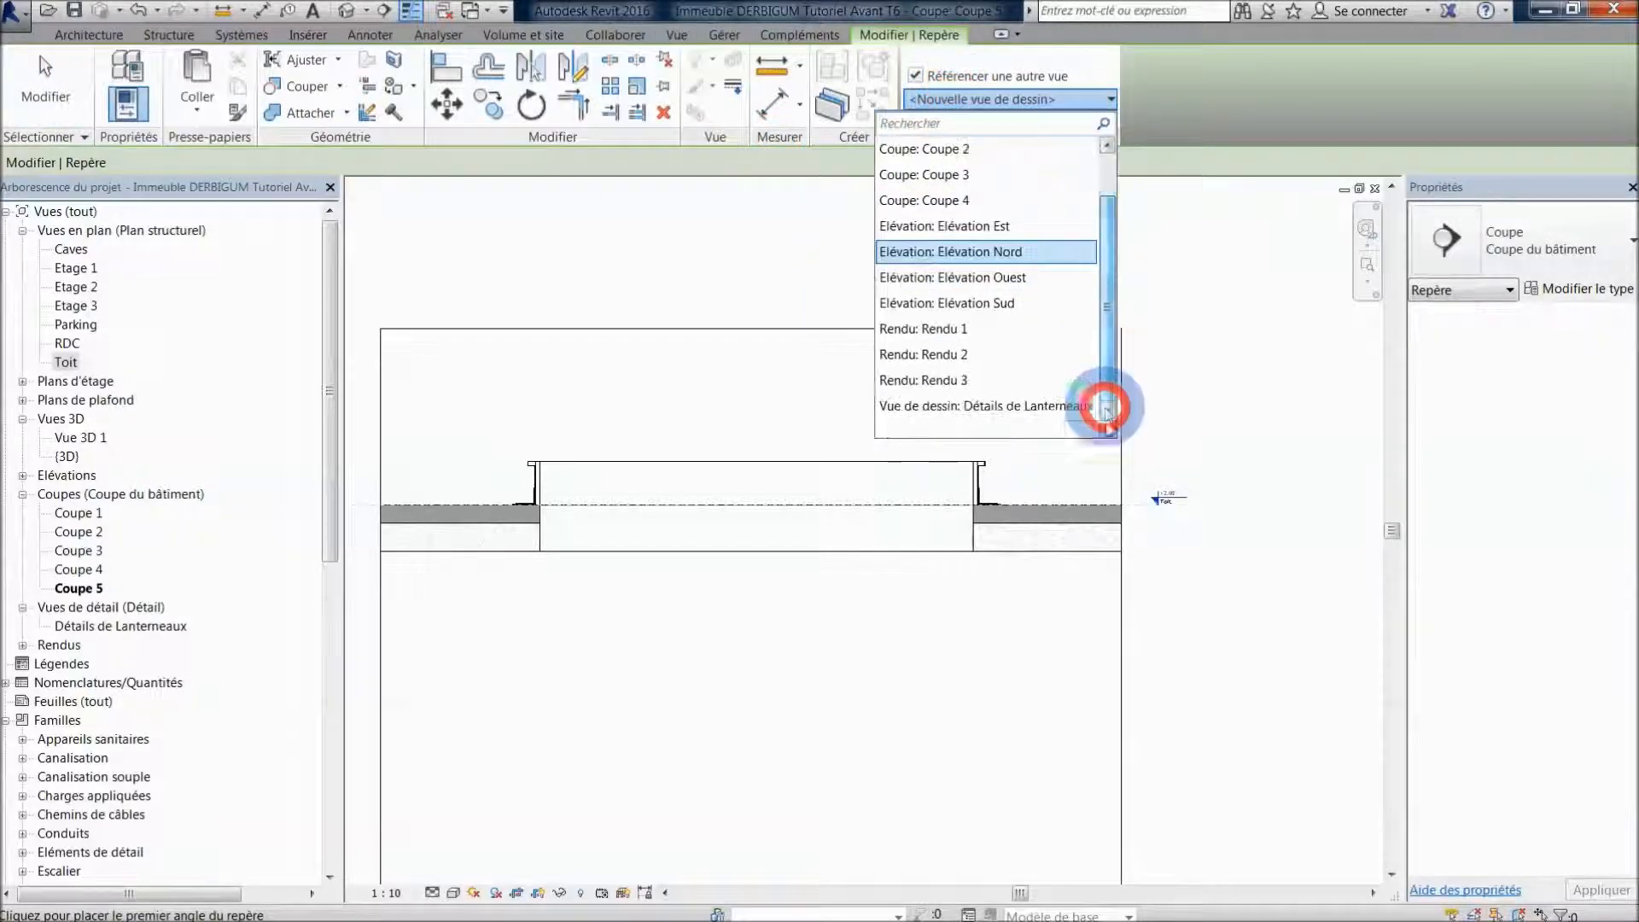
pyautogui.click(1051, 408)
pyautogui.click(1026, 410)
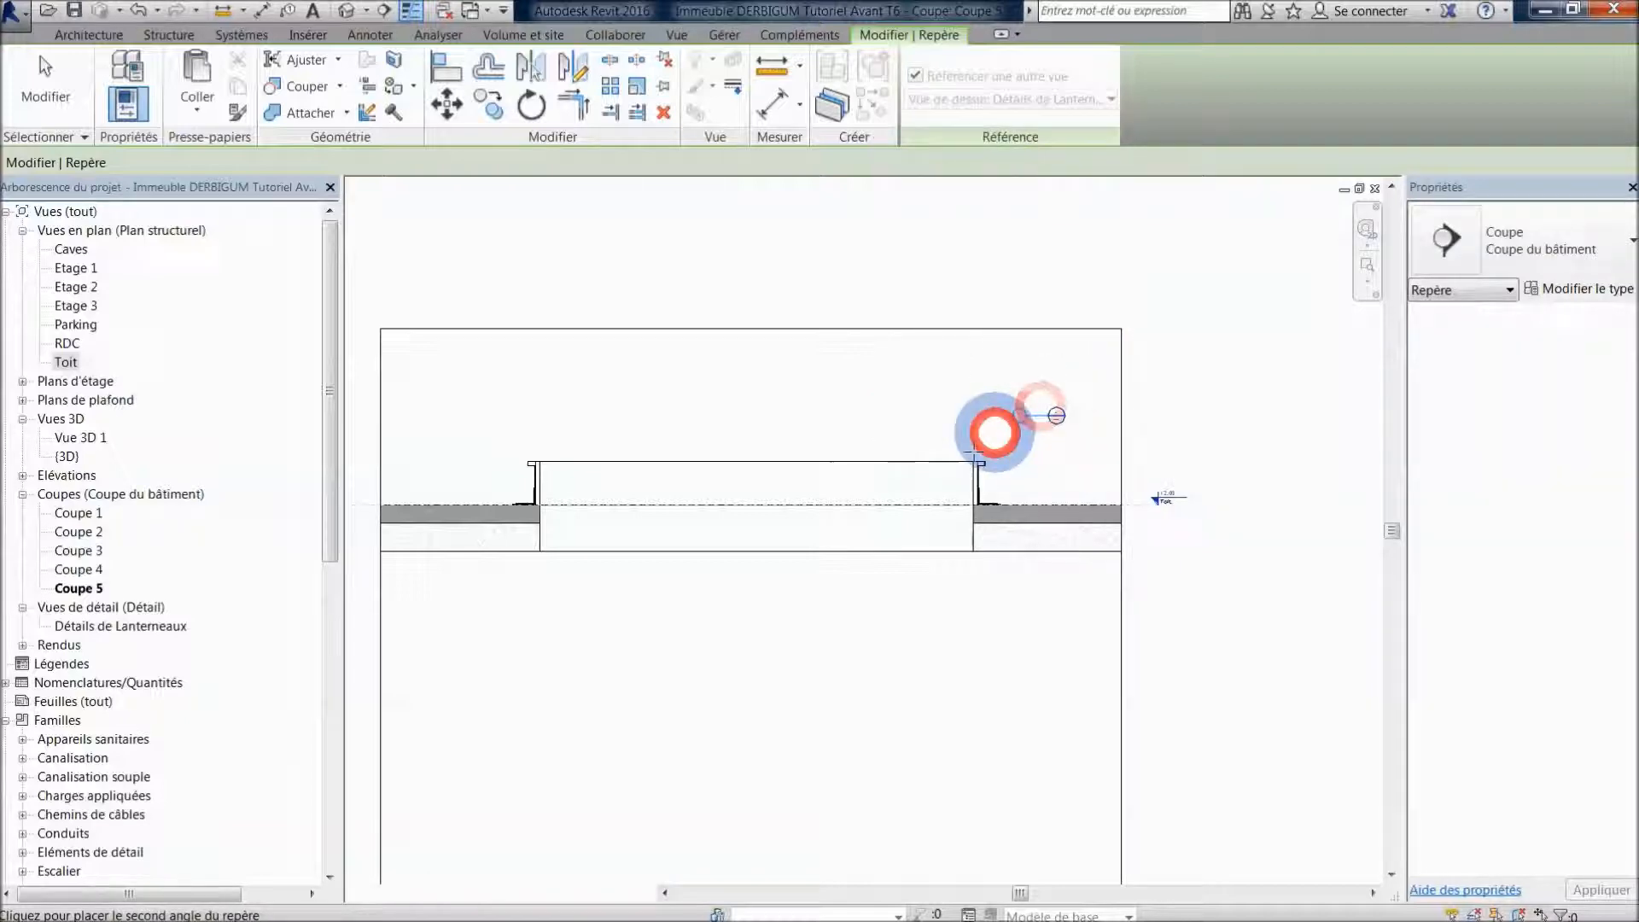
pyautogui.click(944, 523)
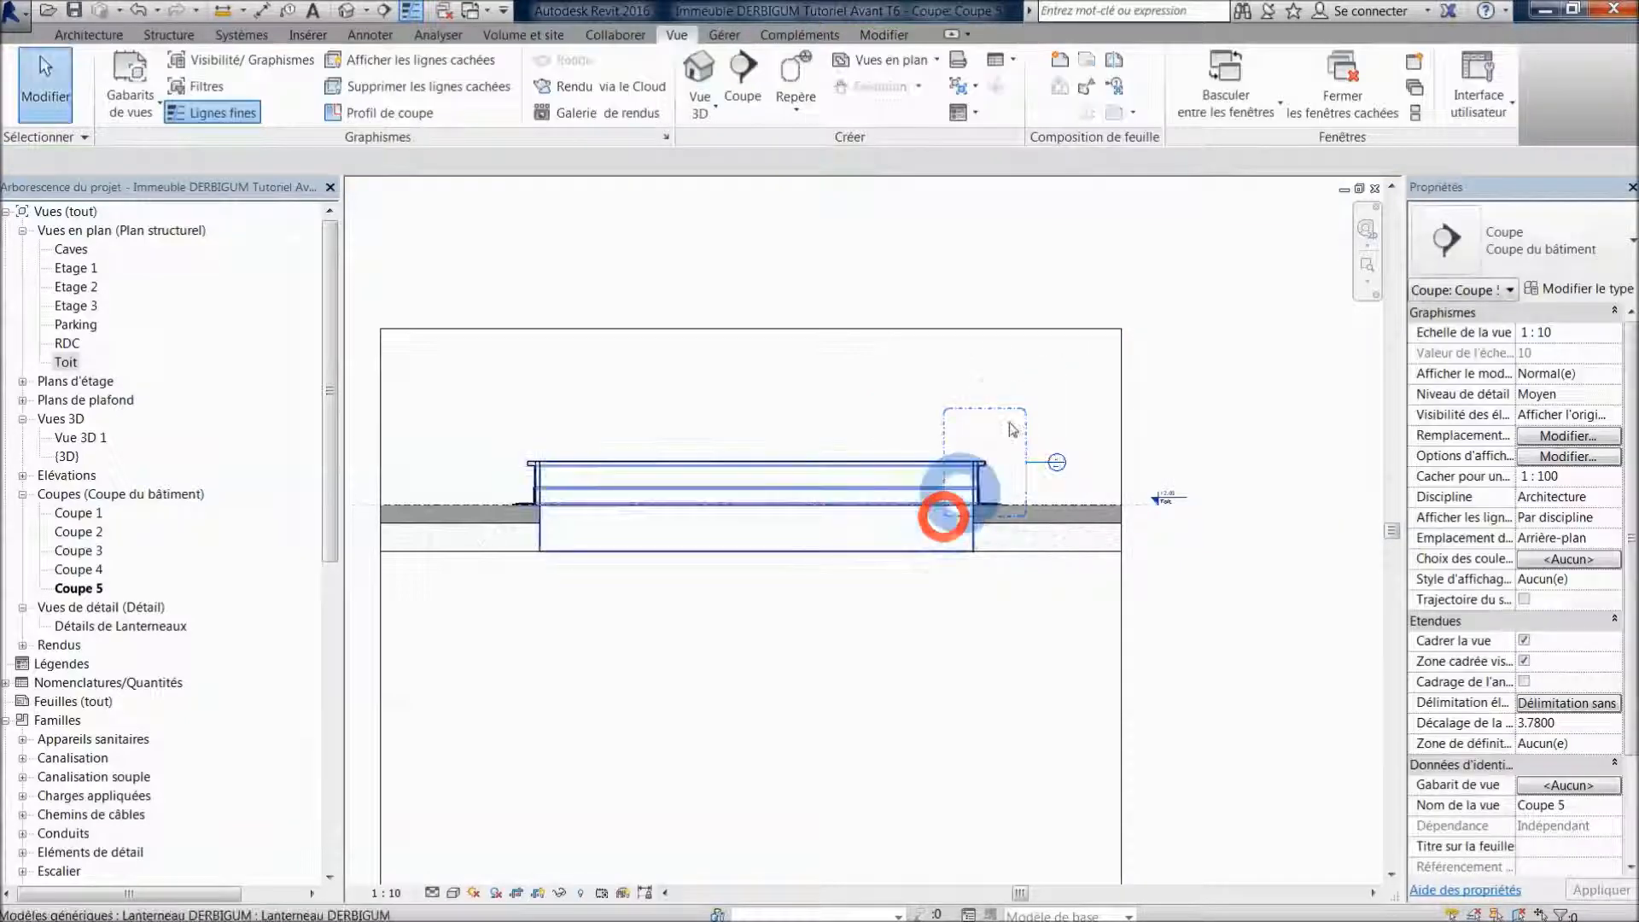
# - Open the detail view referenced by the Coupe 5 callout, and examine the roof skylight up close in the {3D} view
pyautogui.doubleClick(1052, 466)
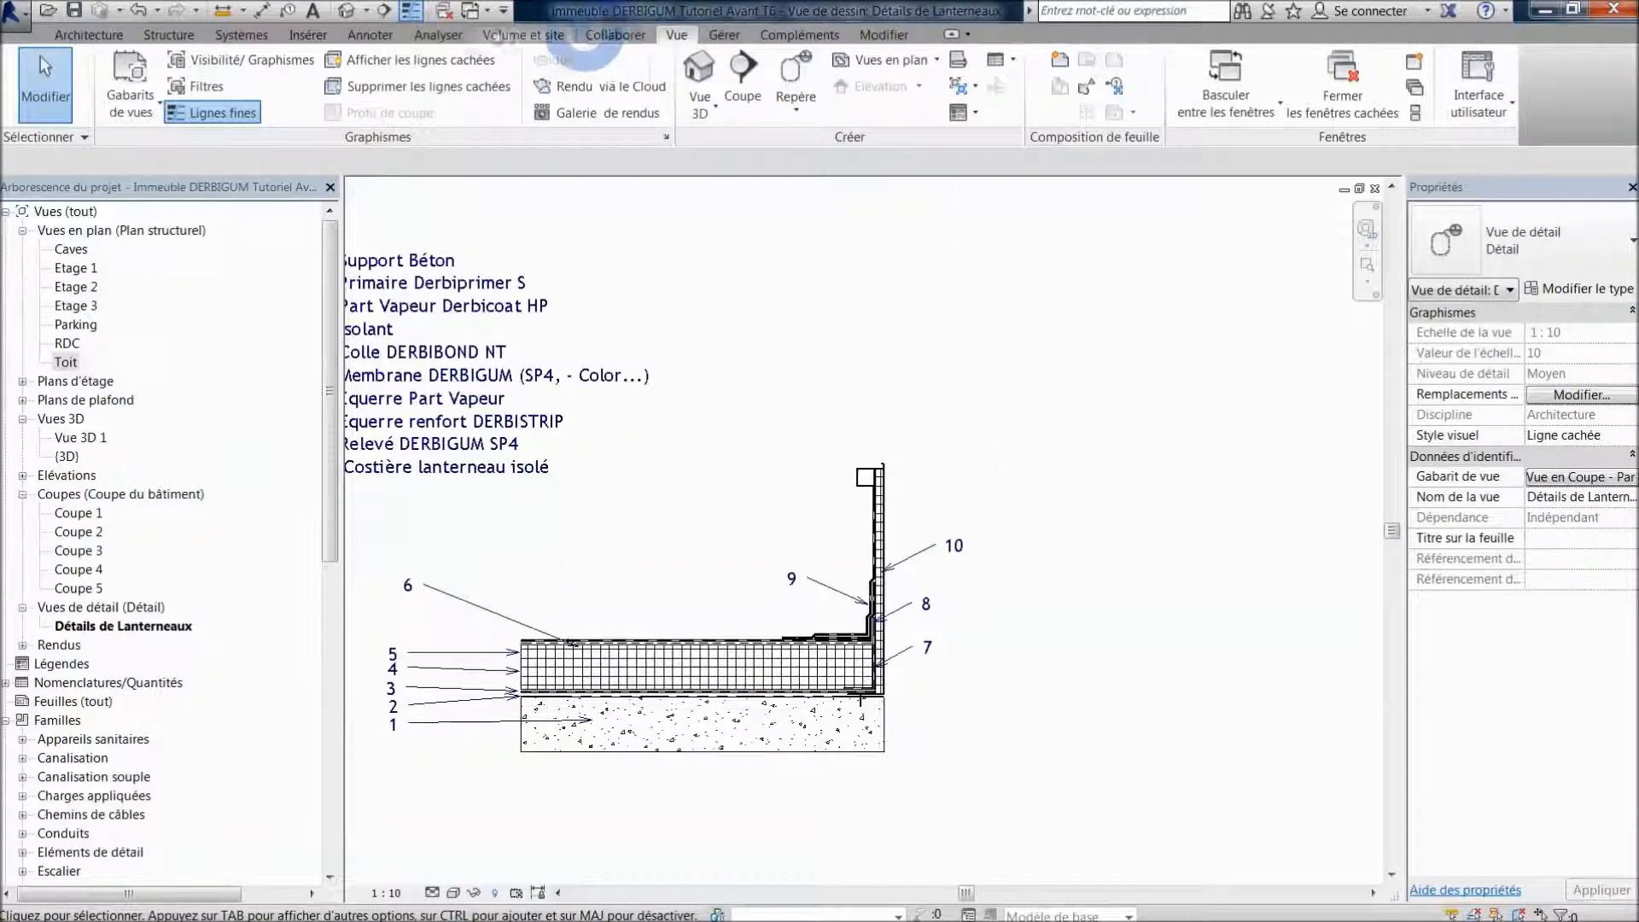
pyautogui.doubleClick(67, 456)
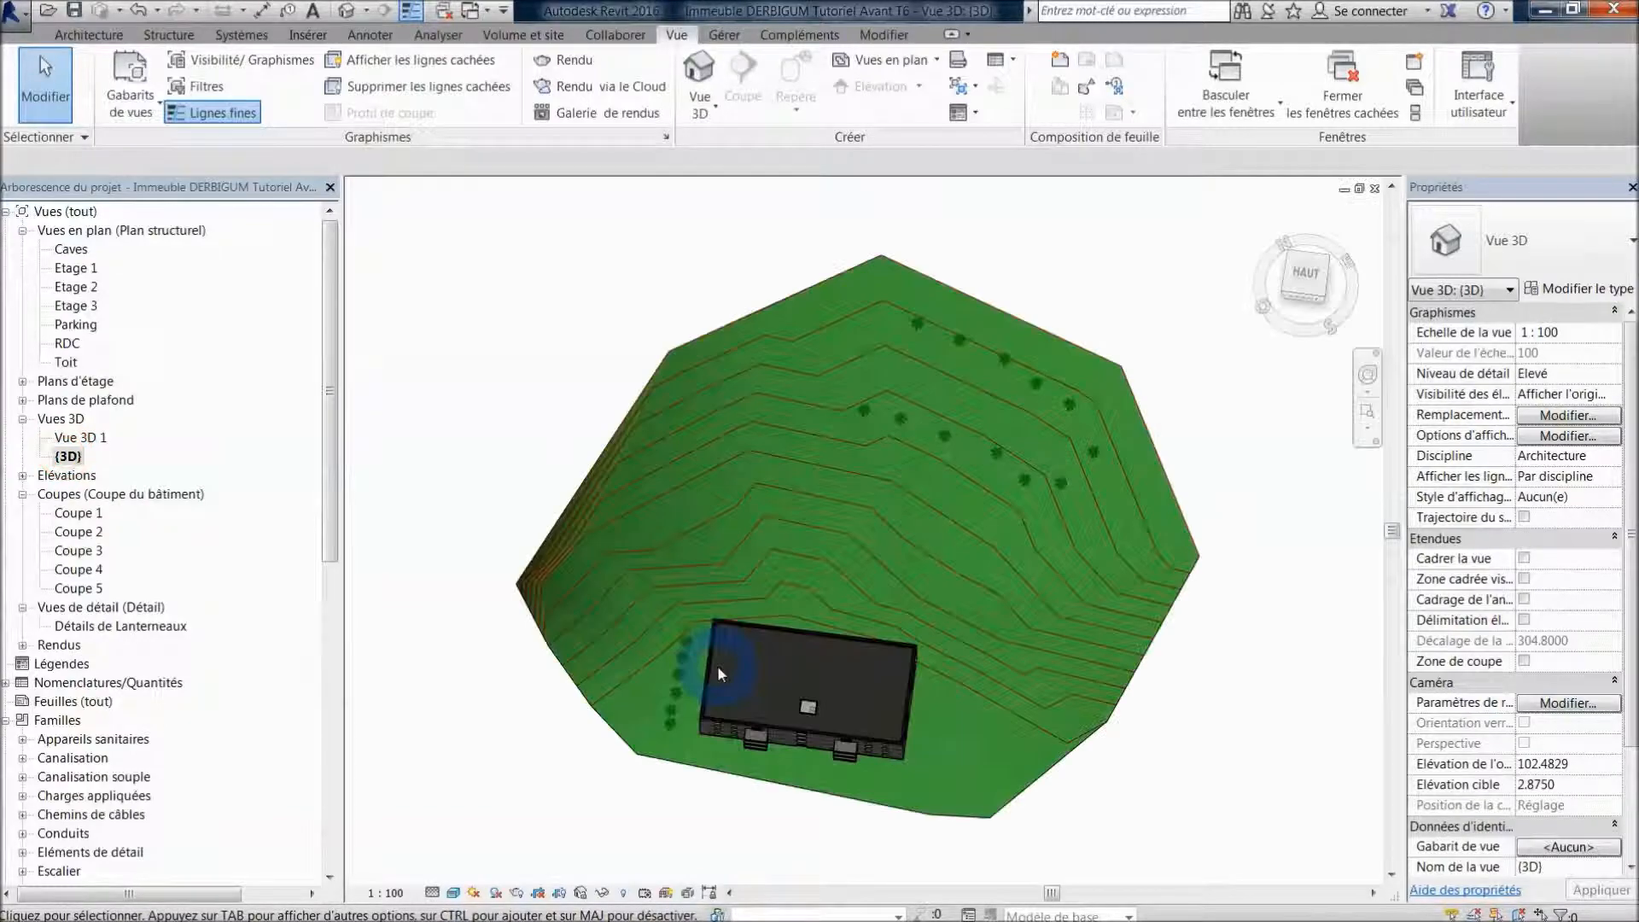
pyautogui.scroll(5, 821, 736)
pyautogui.keyDown('shift'); pyautogui.moveTo(791, 717); pyautogui.dragTo(776, 622, button='middle'); pyautogui.keyUp('shift')
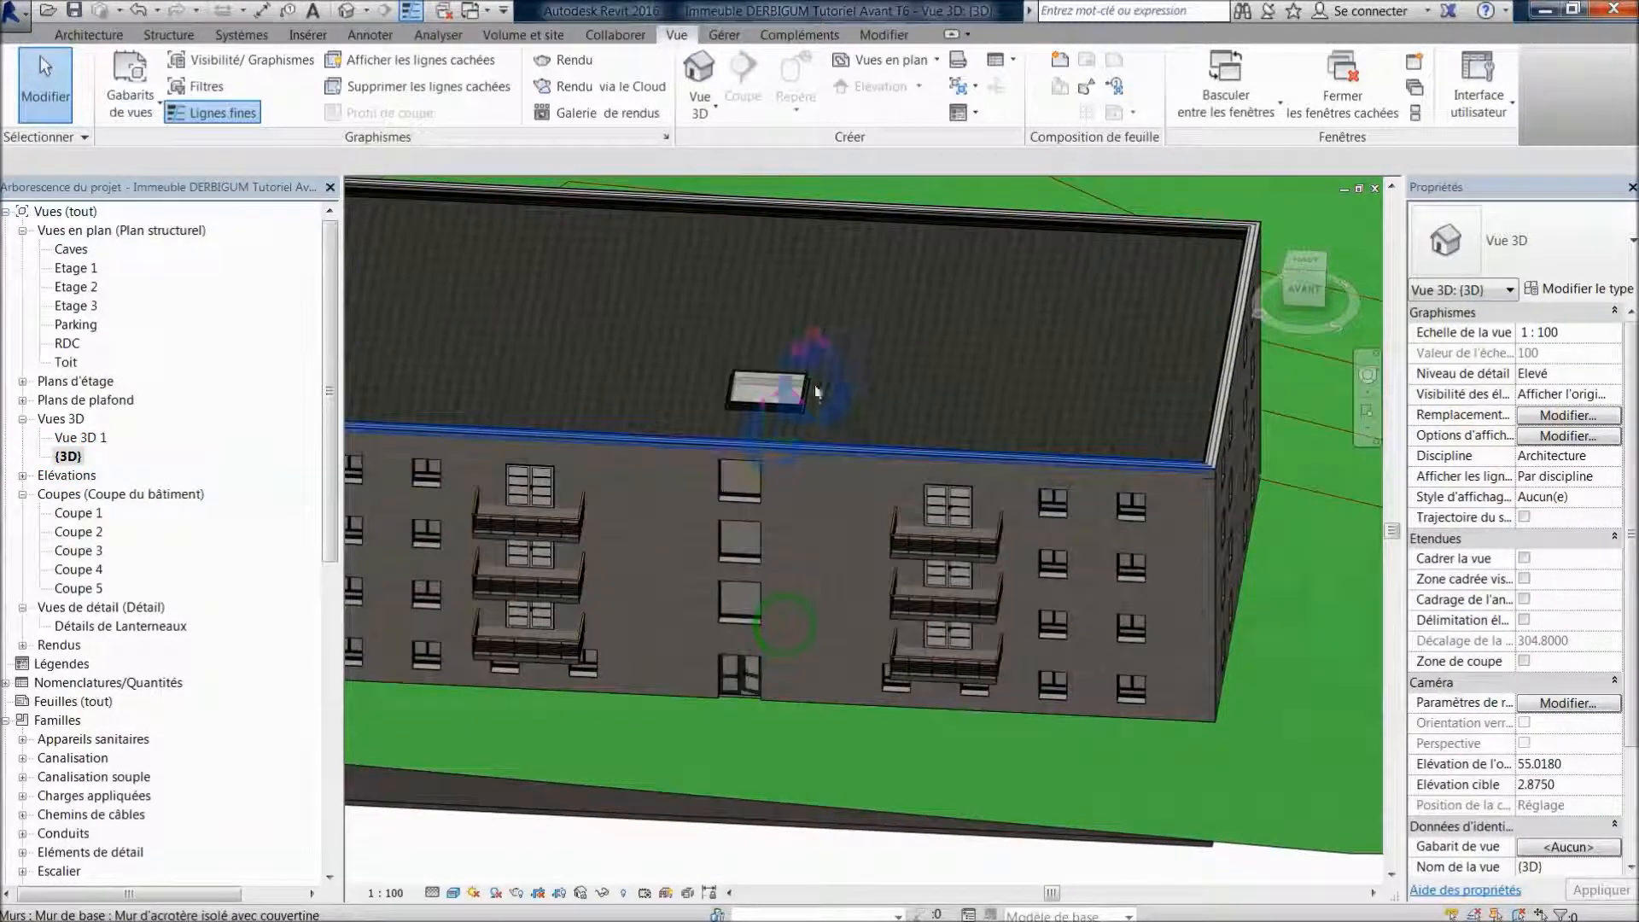
pyautogui.scroll(5, 846, 308)
pyautogui.scroll(8, 846, 307)
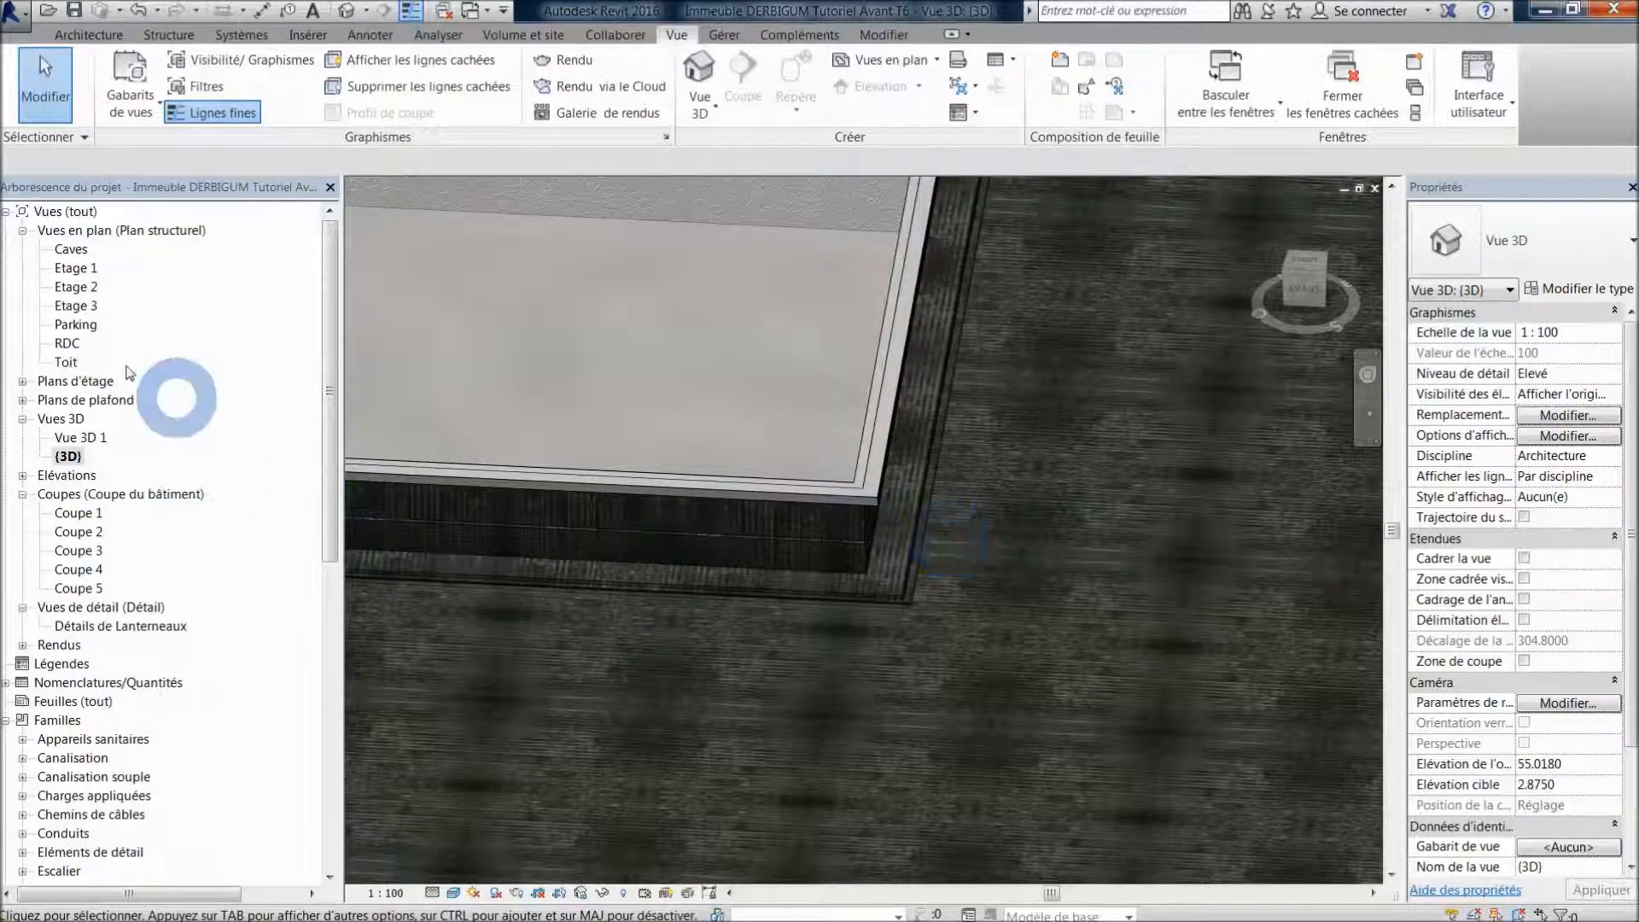
# - Return to the Toit structural plan, go to the skylight's section view Coupe 5, and examine the upstand inside the callout
pyautogui.doubleClick(75, 367)
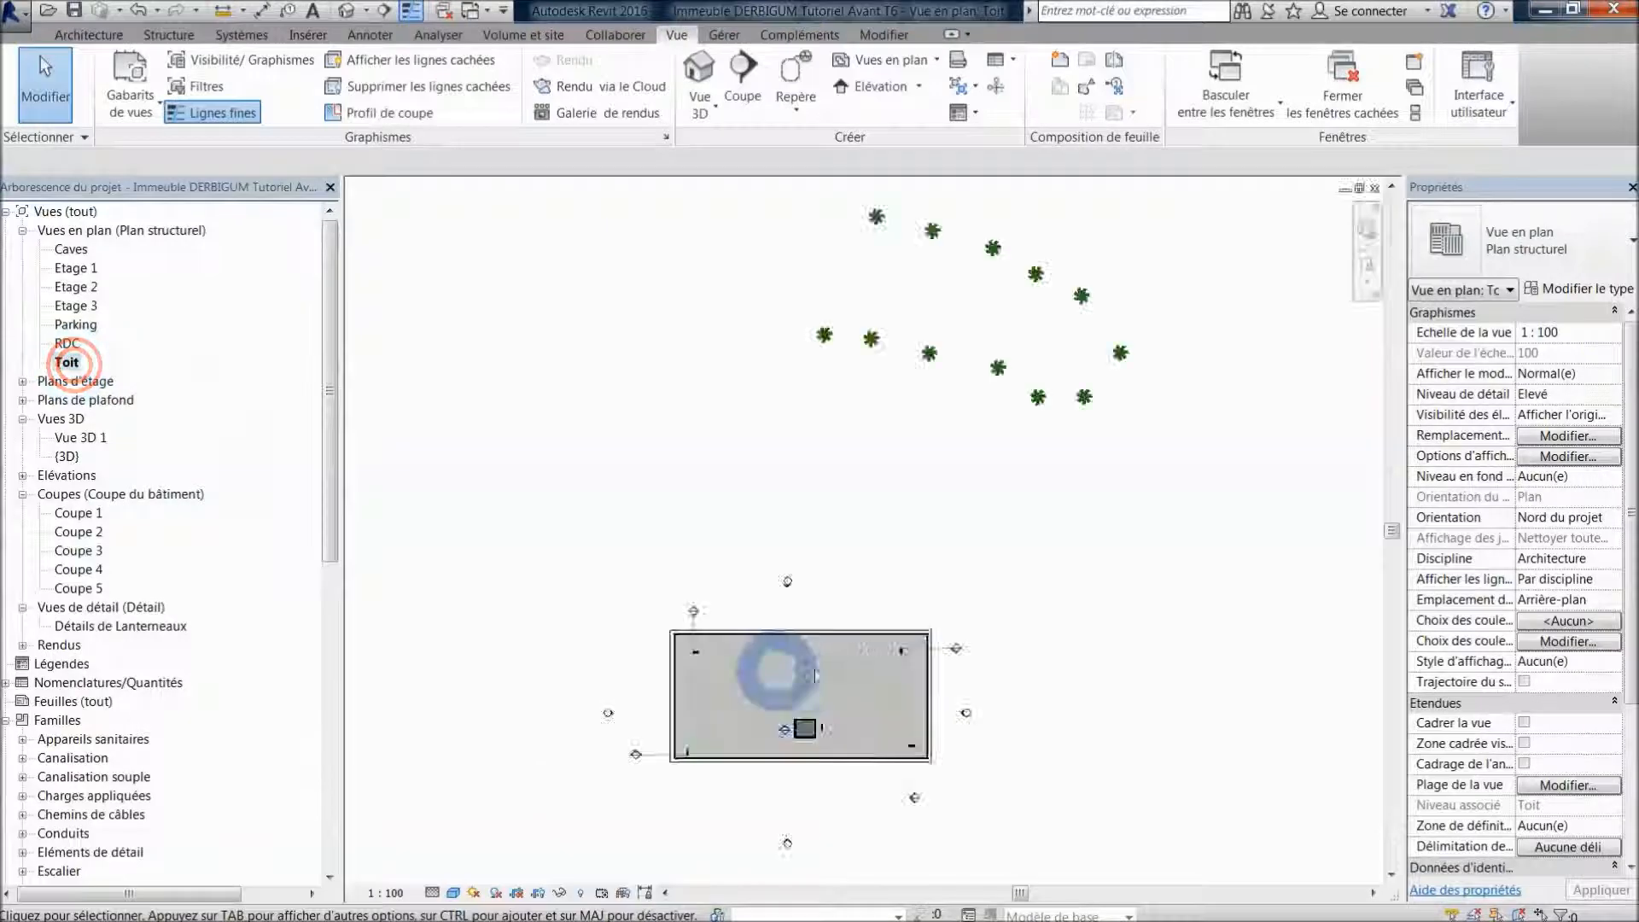
pyautogui.rightClick(703, 696)
pyautogui.click(774, 441)
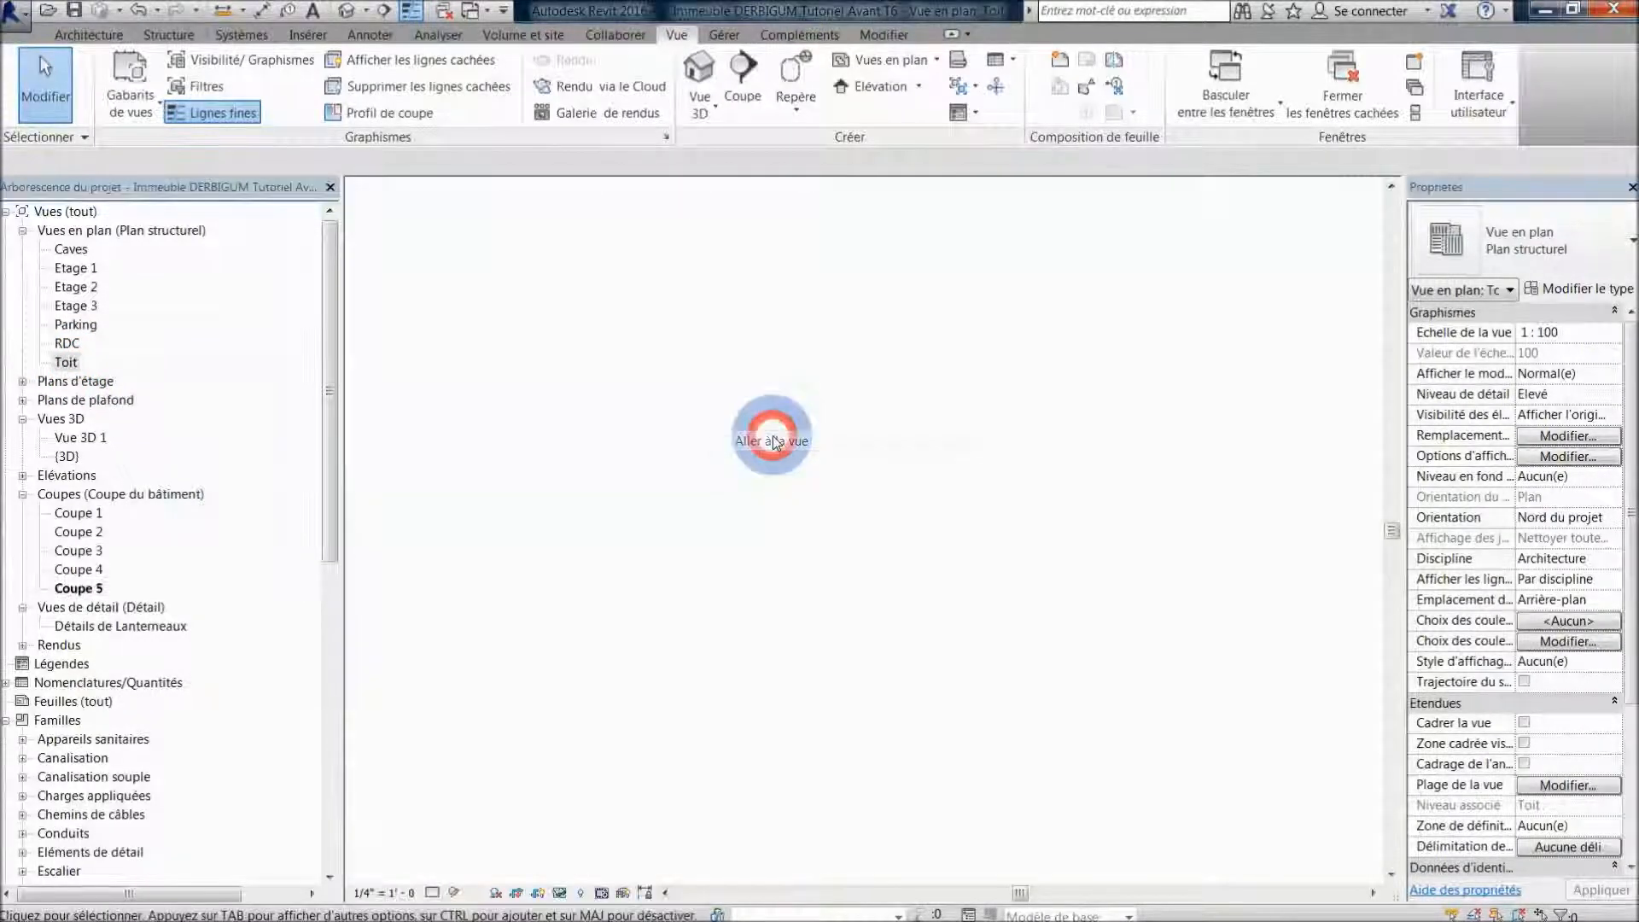
pyautogui.scroll(6, 910, 247)
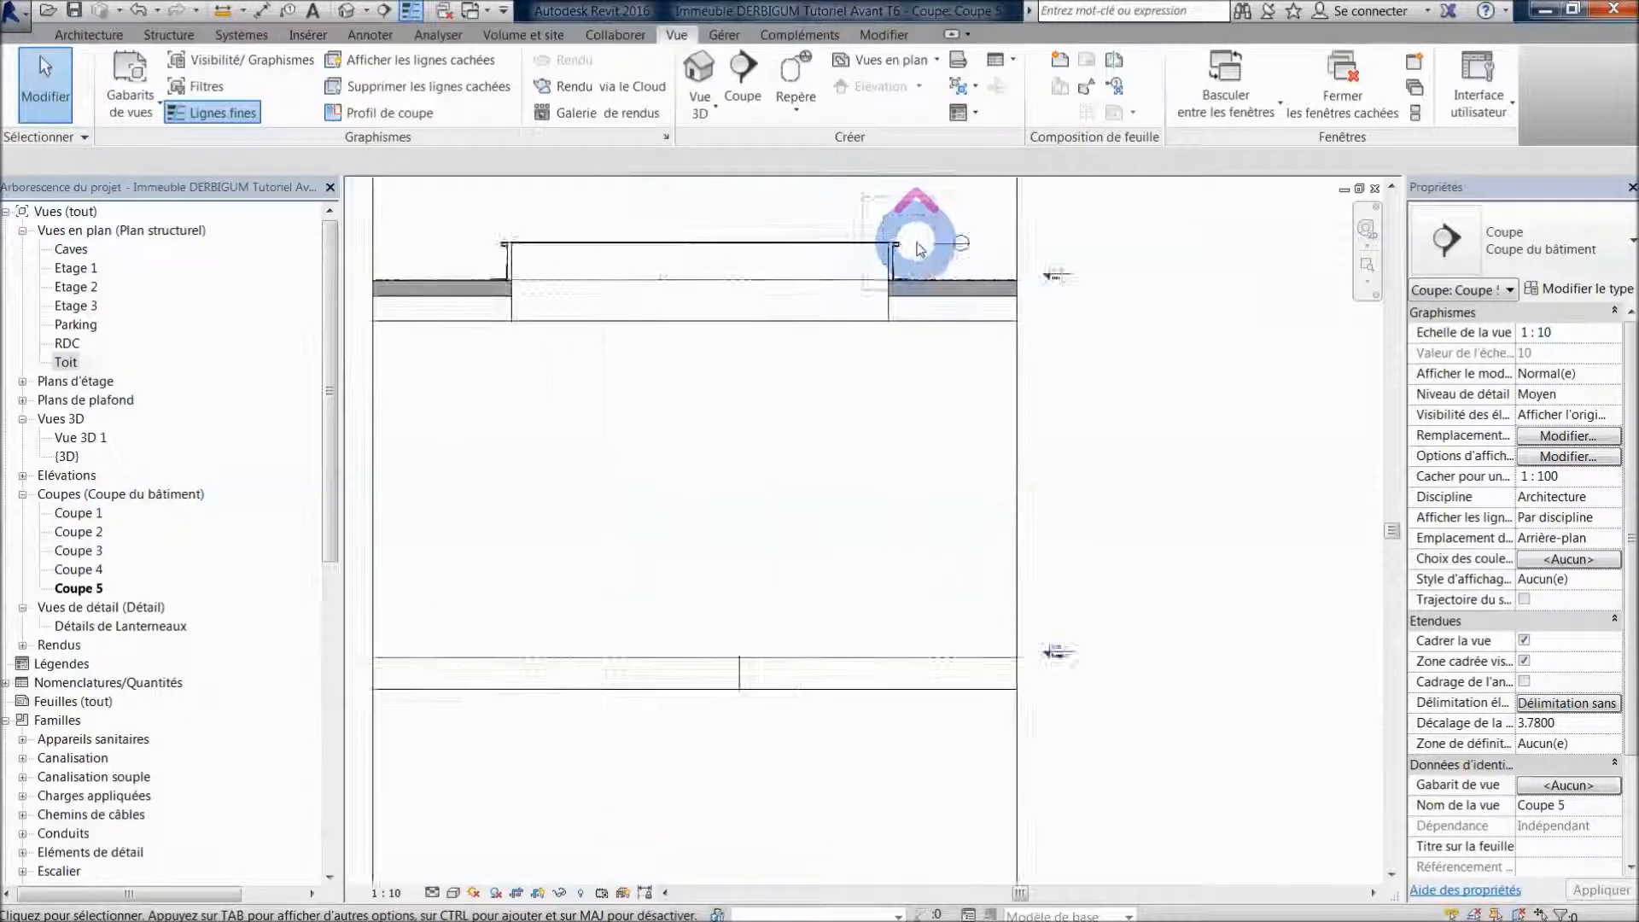
pyautogui.moveTo(900, 401); pyautogui.dragTo(836, 513, button='middle')
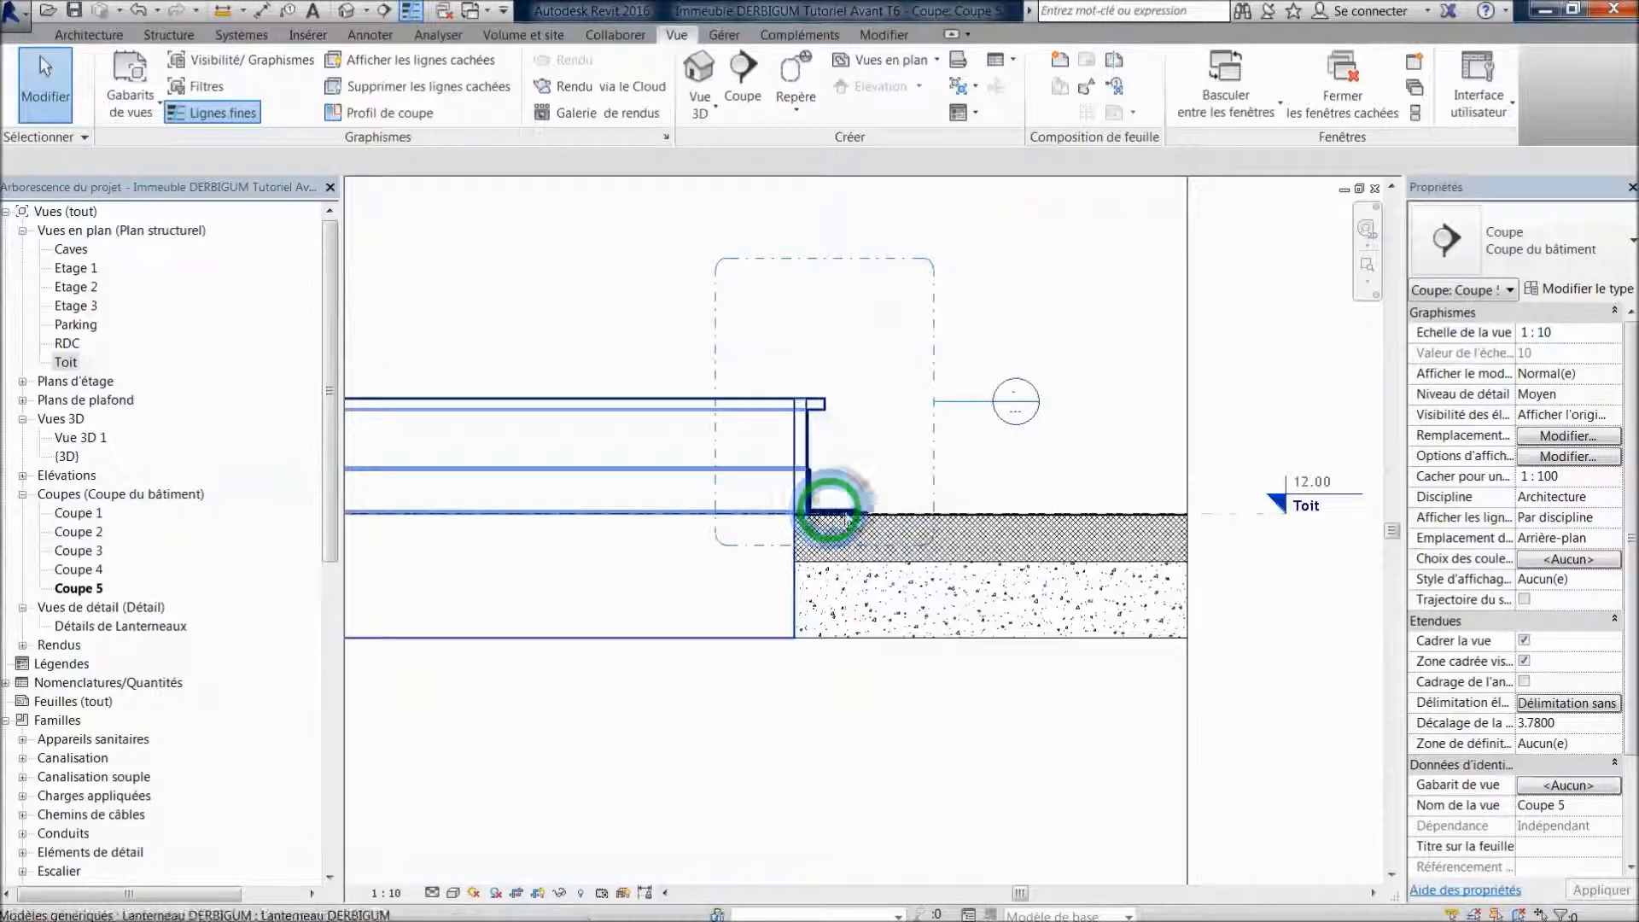
pyautogui.scroll(2, 844, 511)
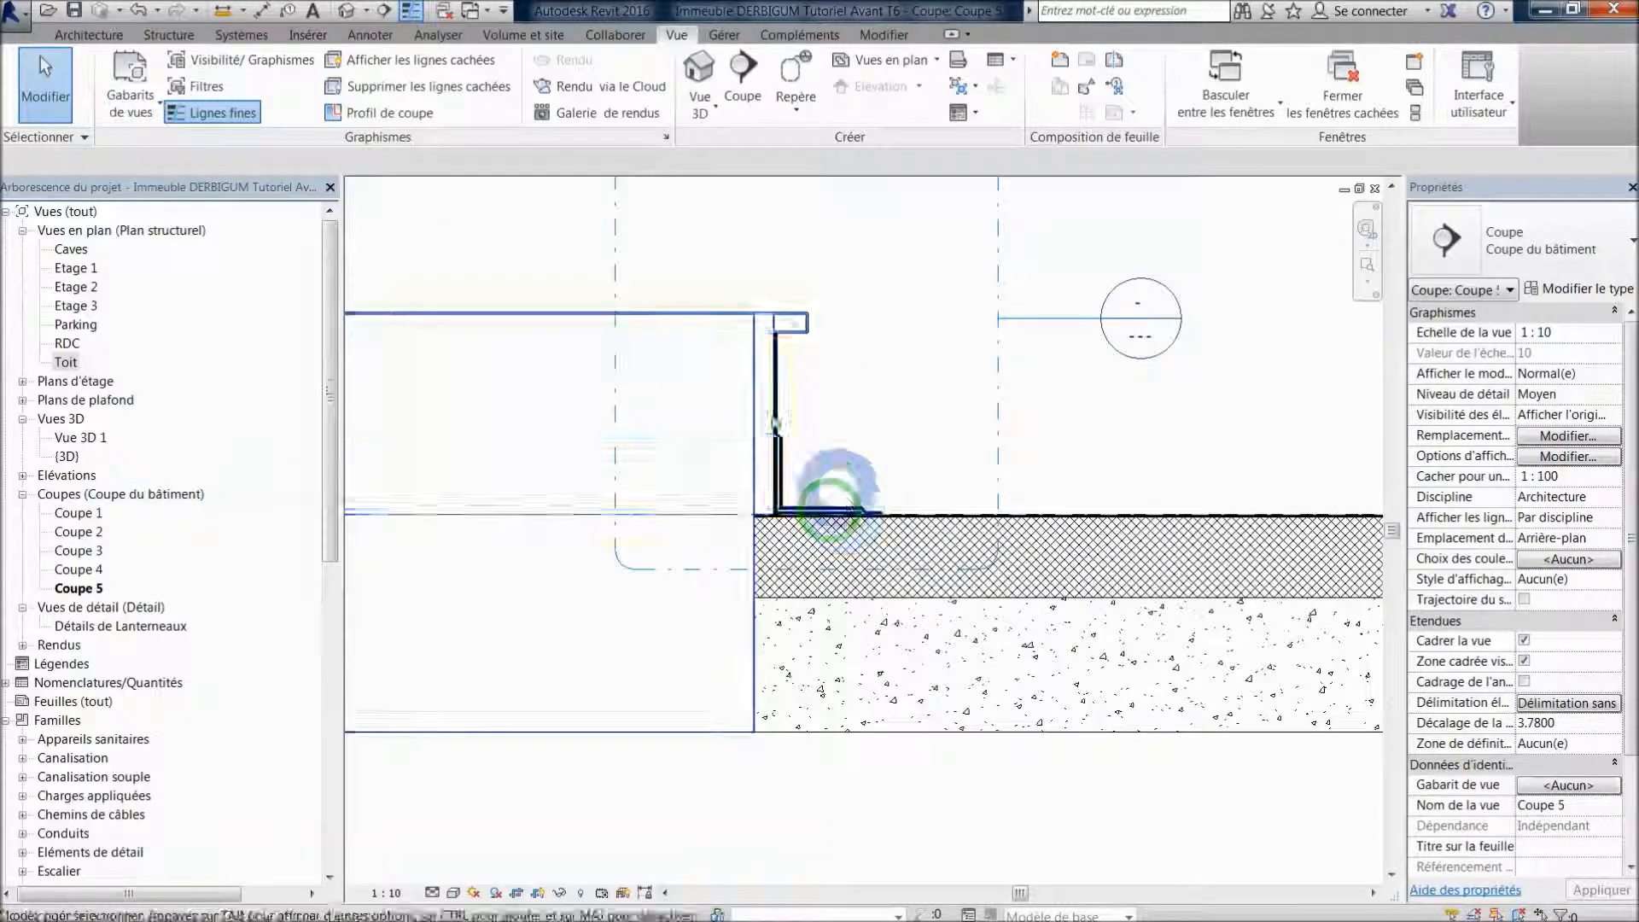
# - Open the Détails de Lanterneaux view from the callout and inspect the annotated DERBIGUM upstand detail component
pyautogui.doubleClick(1110, 323)
pyautogui.scroll(-2, 879, 577)
pyautogui.scroll(1, 879, 572)
pyautogui.click(922, 588)
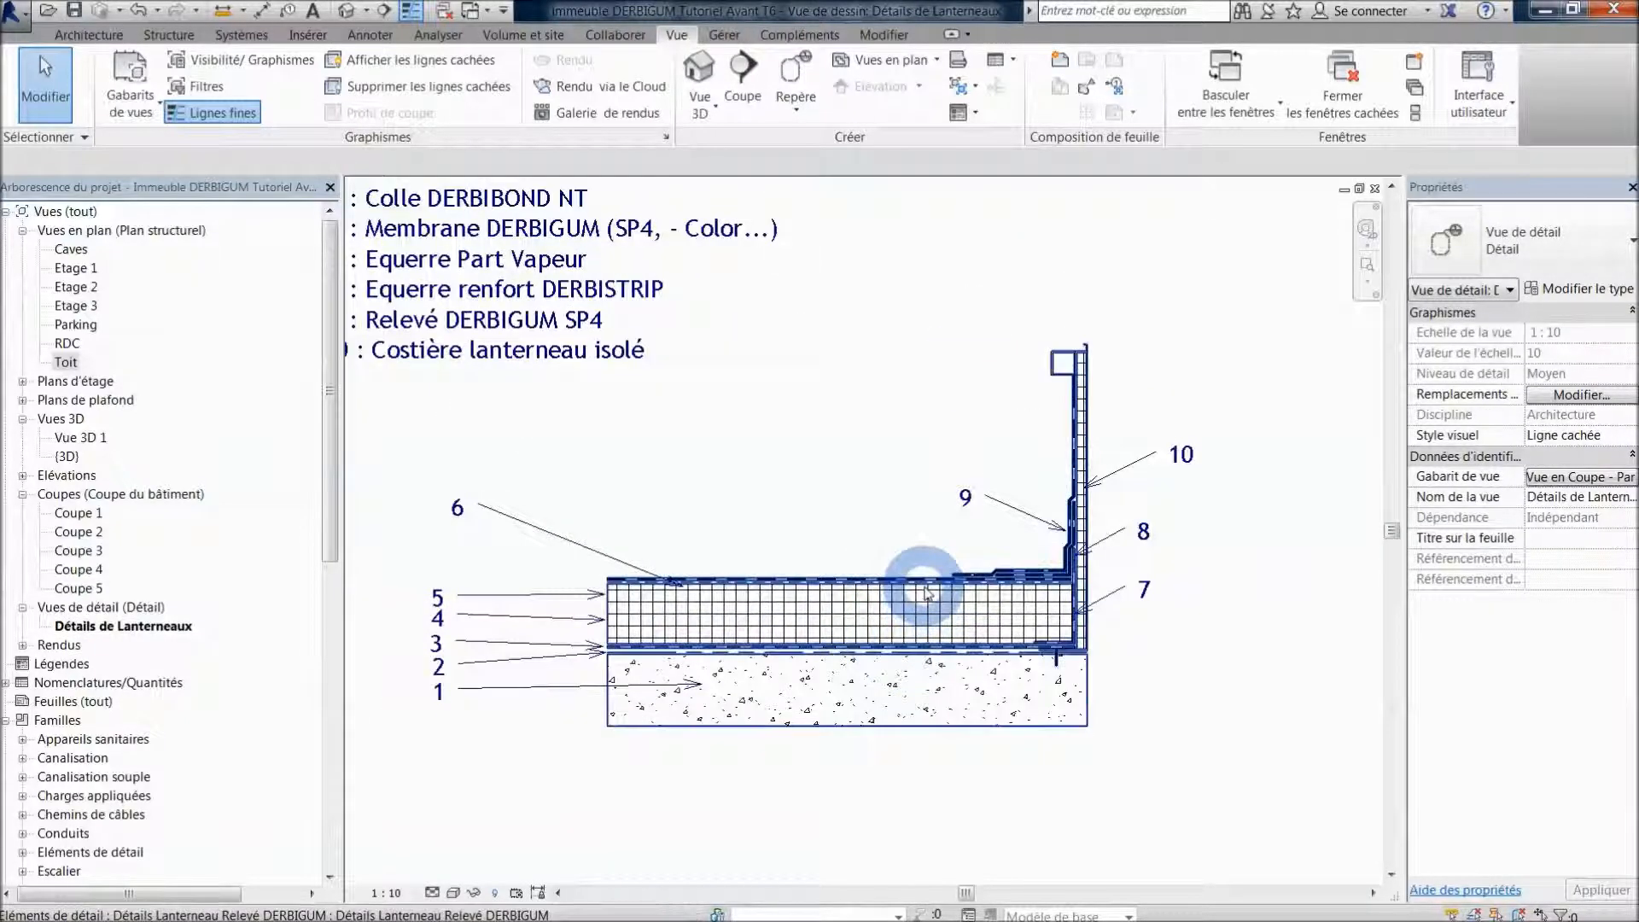
pyautogui.click(894, 434)
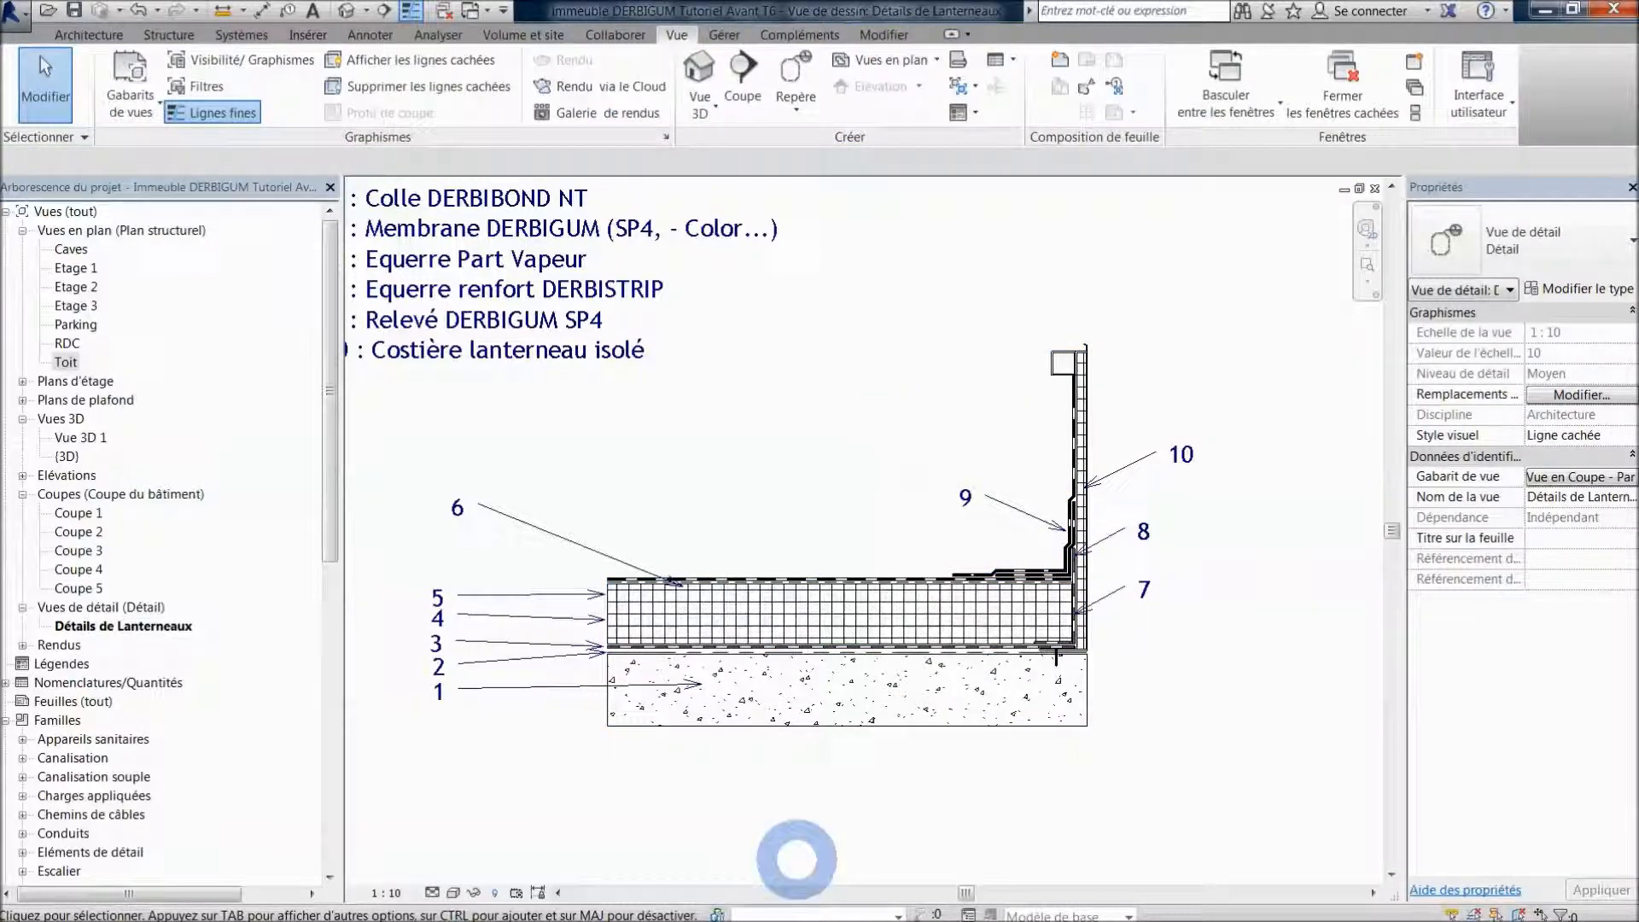